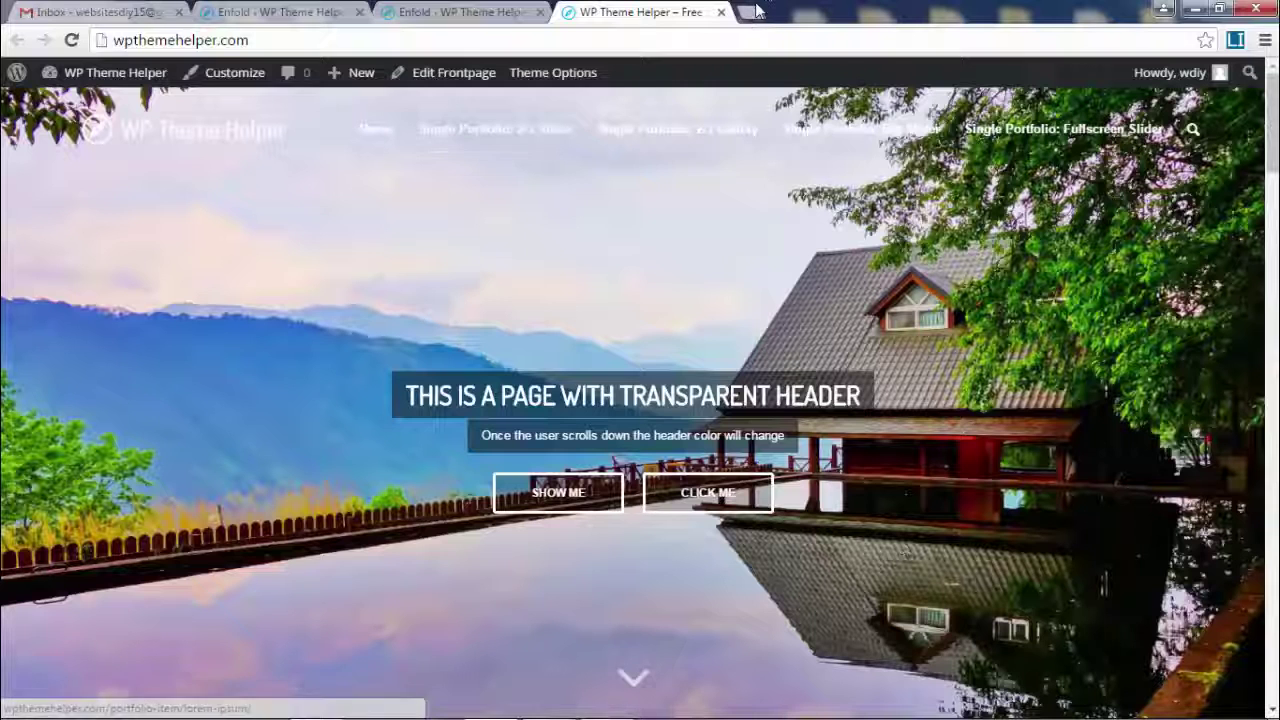
# Close the front-page tab and publish a new blank page named About.
pyautogui.click(721, 12)
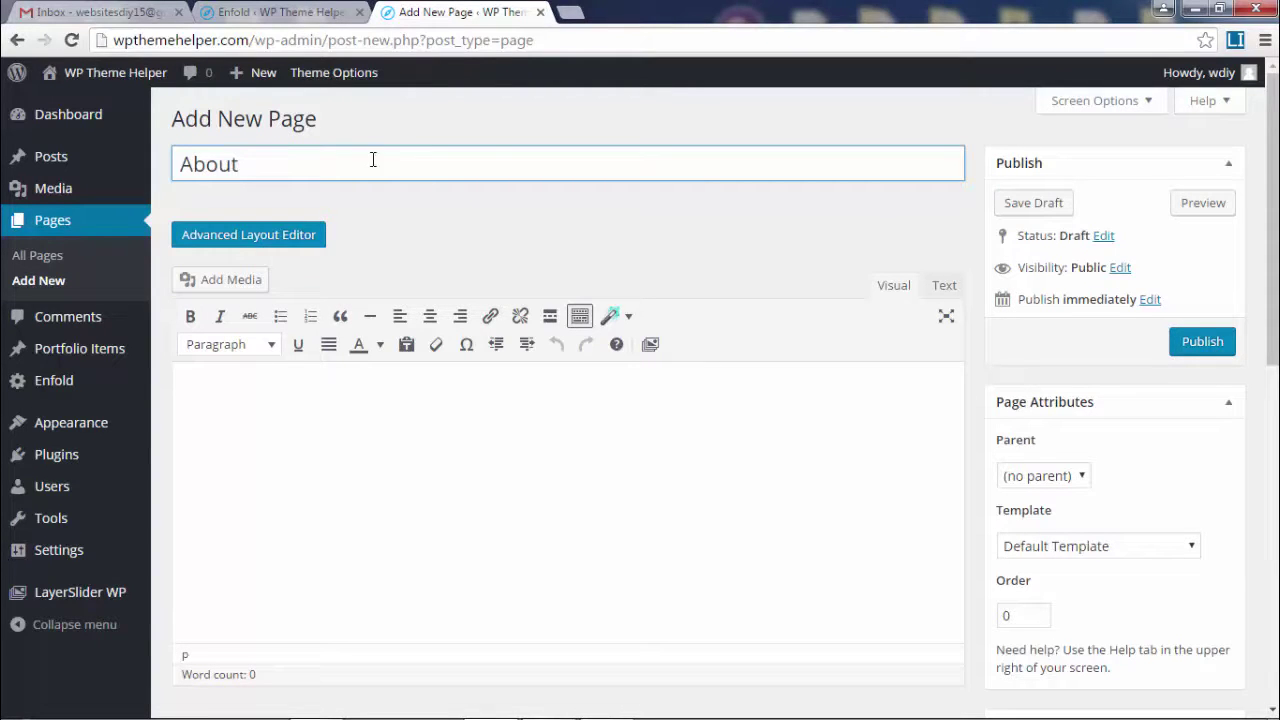
pyautogui.click(1205, 343)
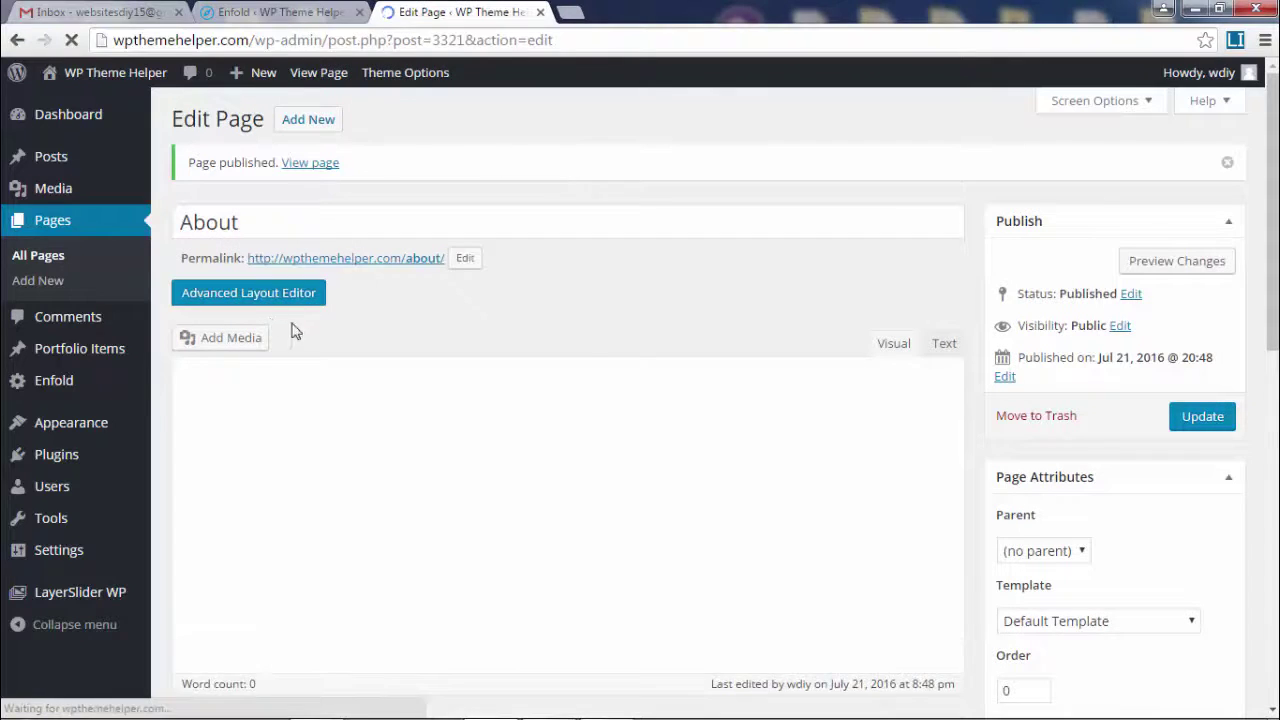
# Load the Enfold 'About Page' layout template in the Advanced Layout Editor.
pyautogui.click(249, 298)
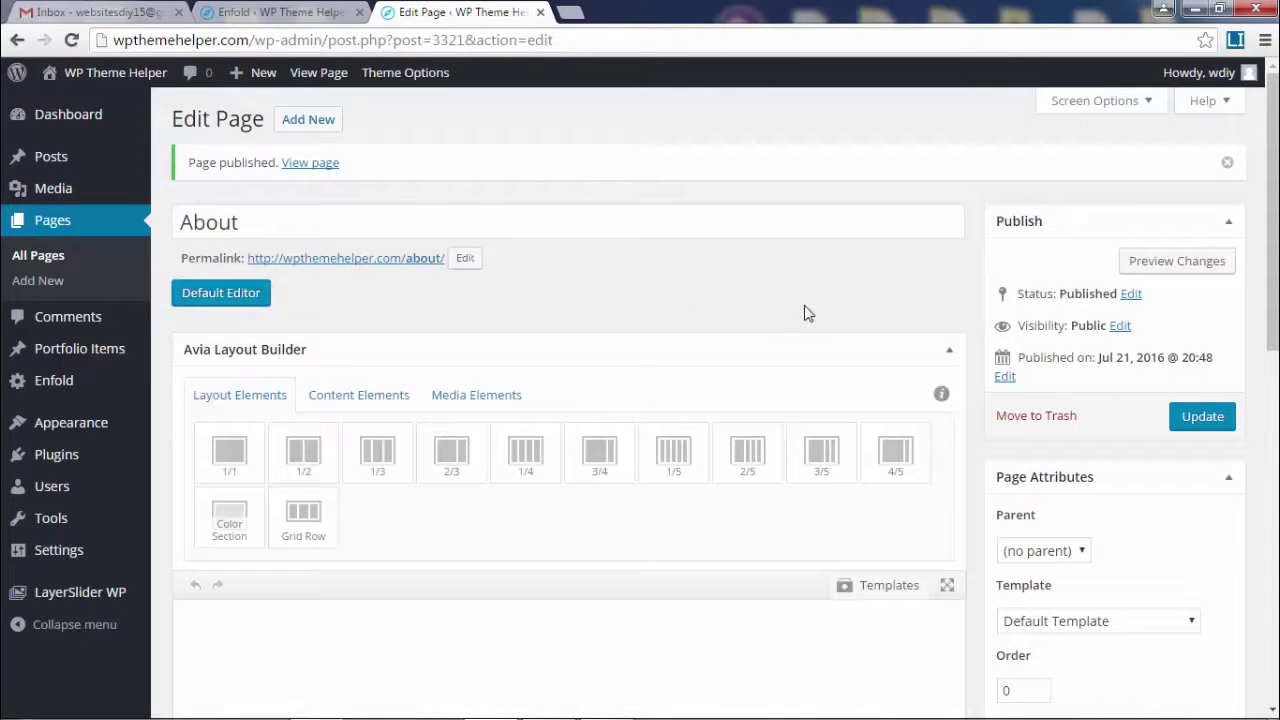
pyautogui.scroll(-3, 808, 313)
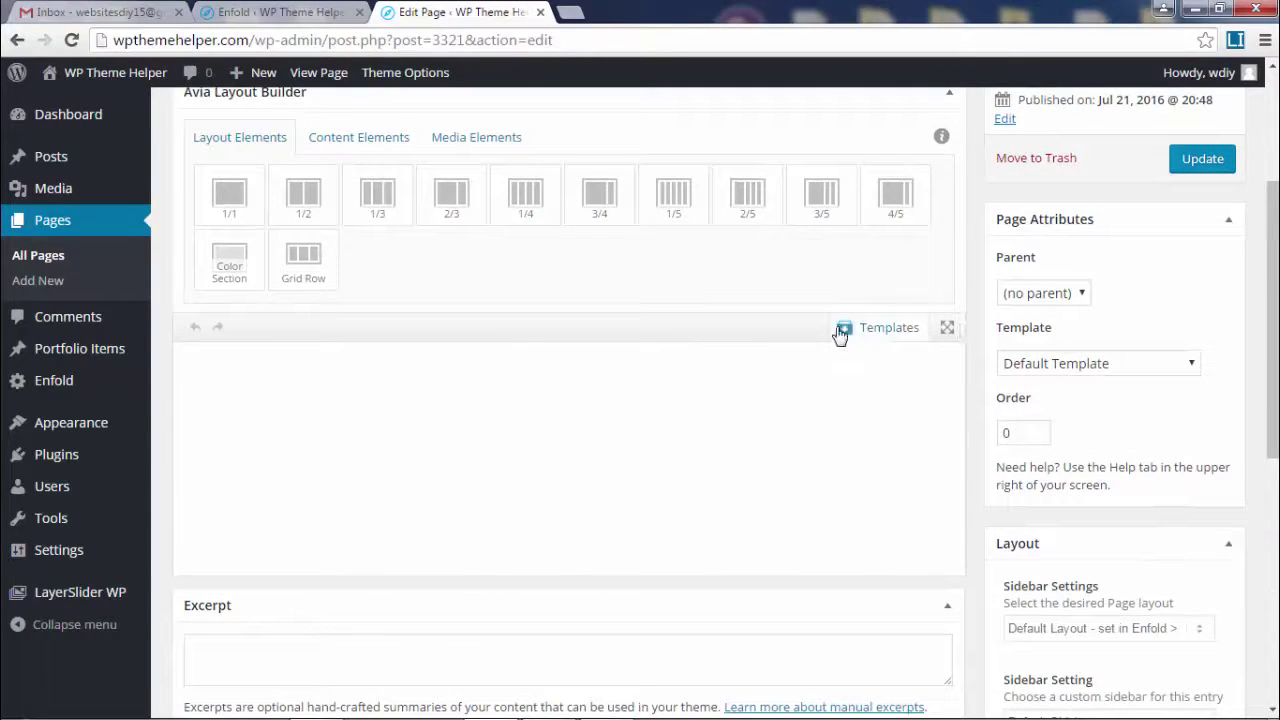
pyautogui.click(843, 332)
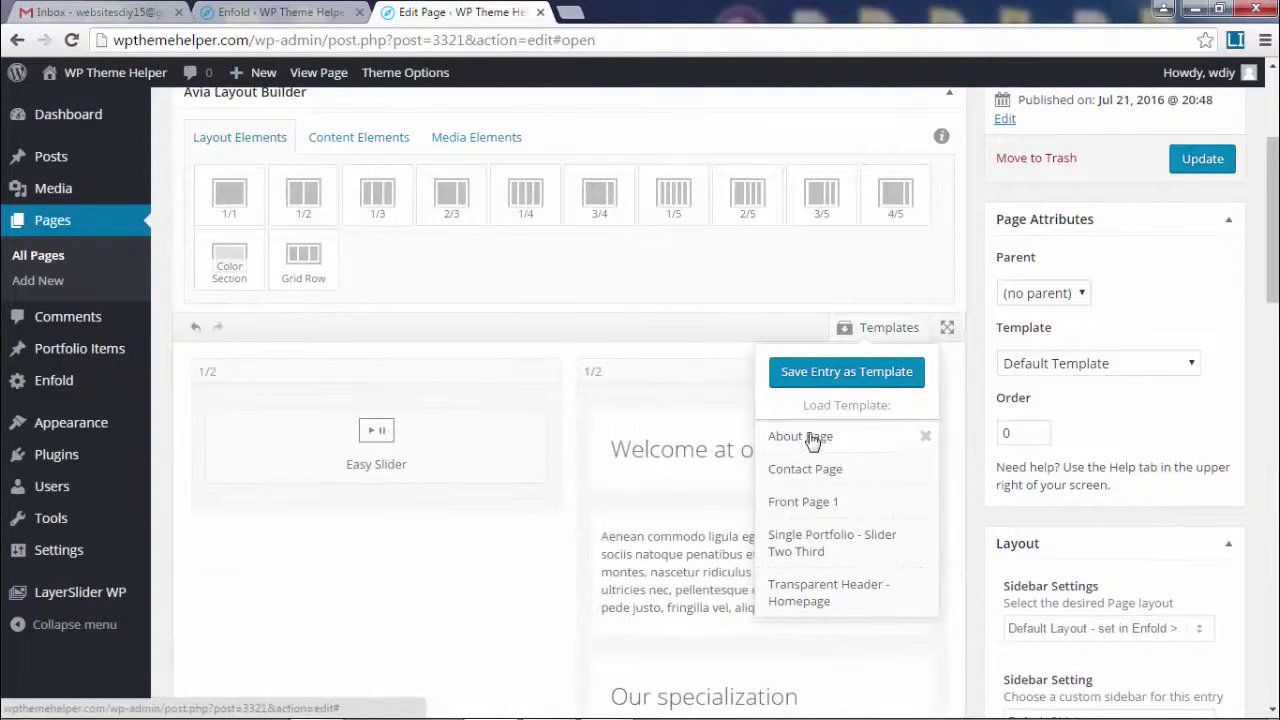
# Update the About page and open the site homepage in a new tab.
pyautogui.click(1202, 159)
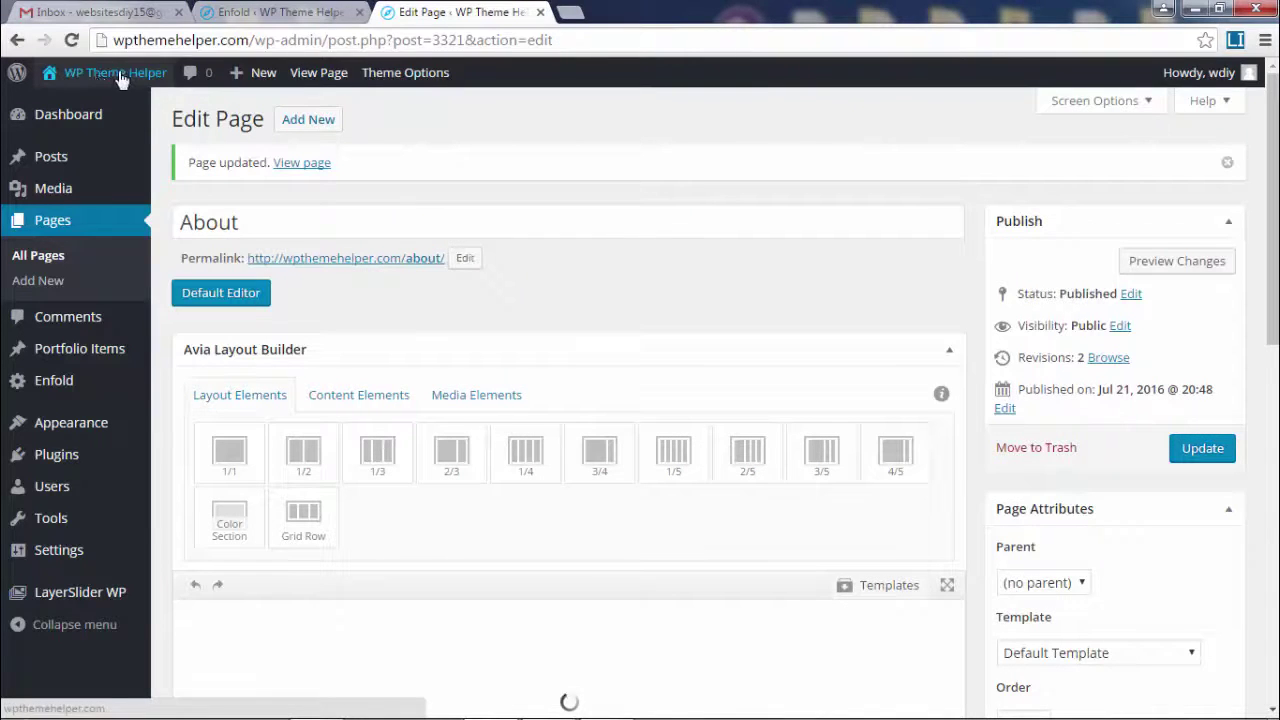
pyautogui.rightClick(68, 110)
pyautogui.click(114, 122)
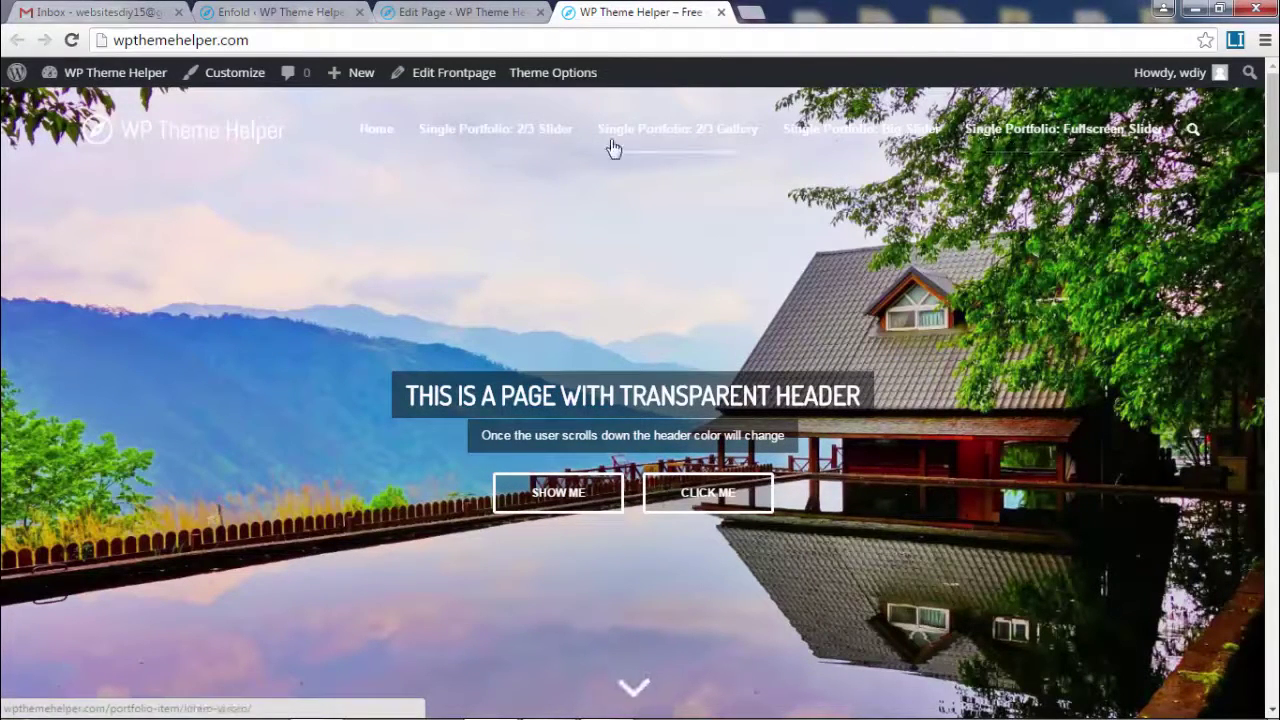
# Close the homepage tab and open the About page permalink in a new tab.
pyautogui.click(721, 12)
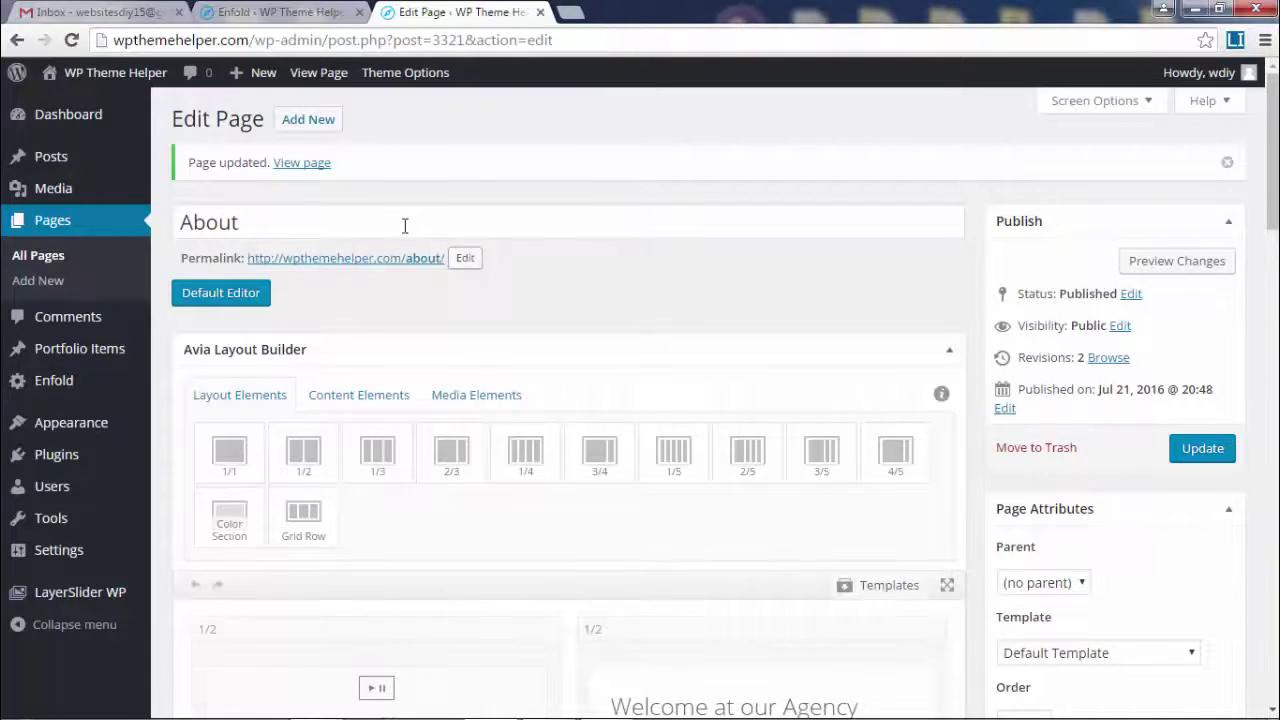
pyautogui.click(688, 286)
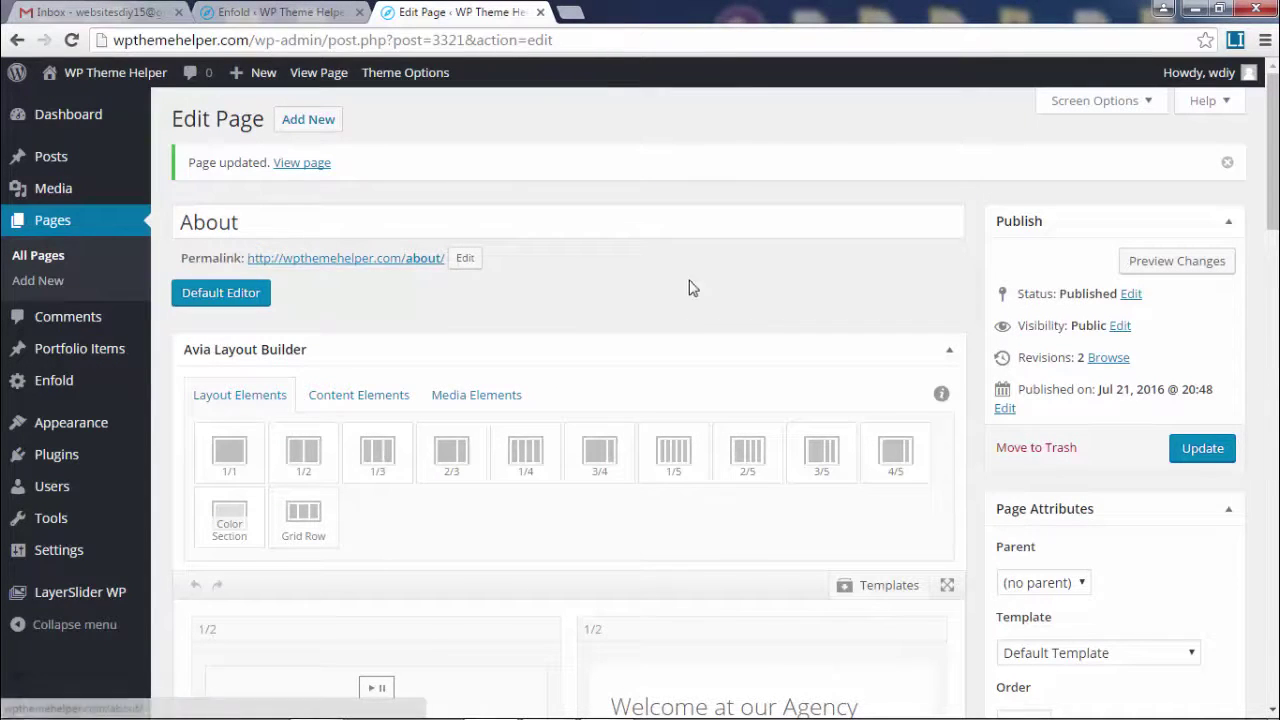
pyautogui.rightClick(352, 258)
pyautogui.click(755, 270)
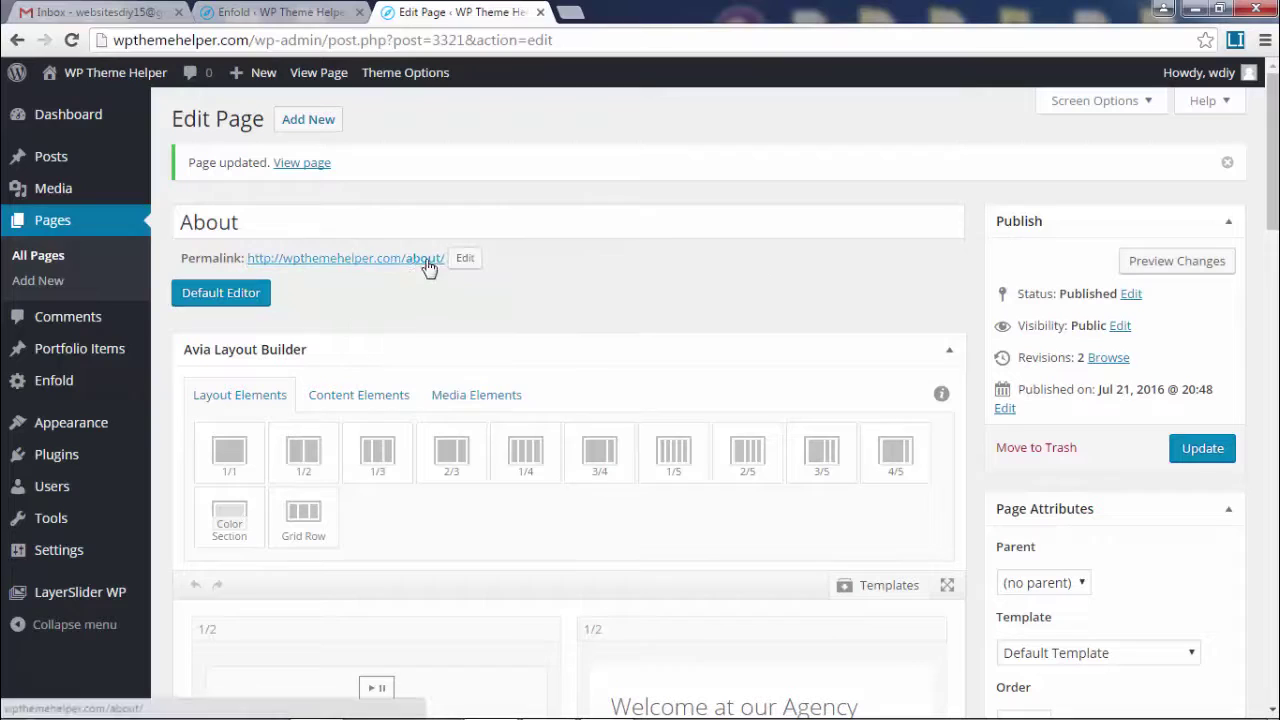
pyautogui.rightClick(412, 260)
pyautogui.press('Escape')
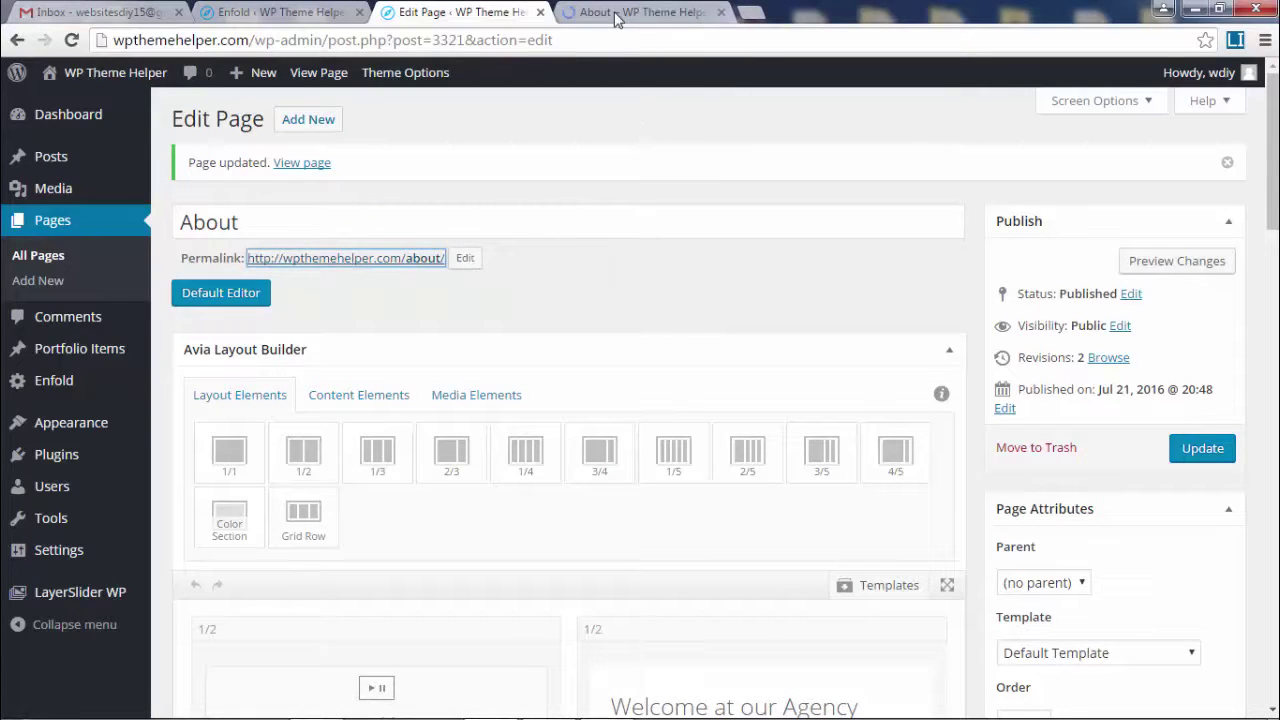
pyautogui.click(615, 15)
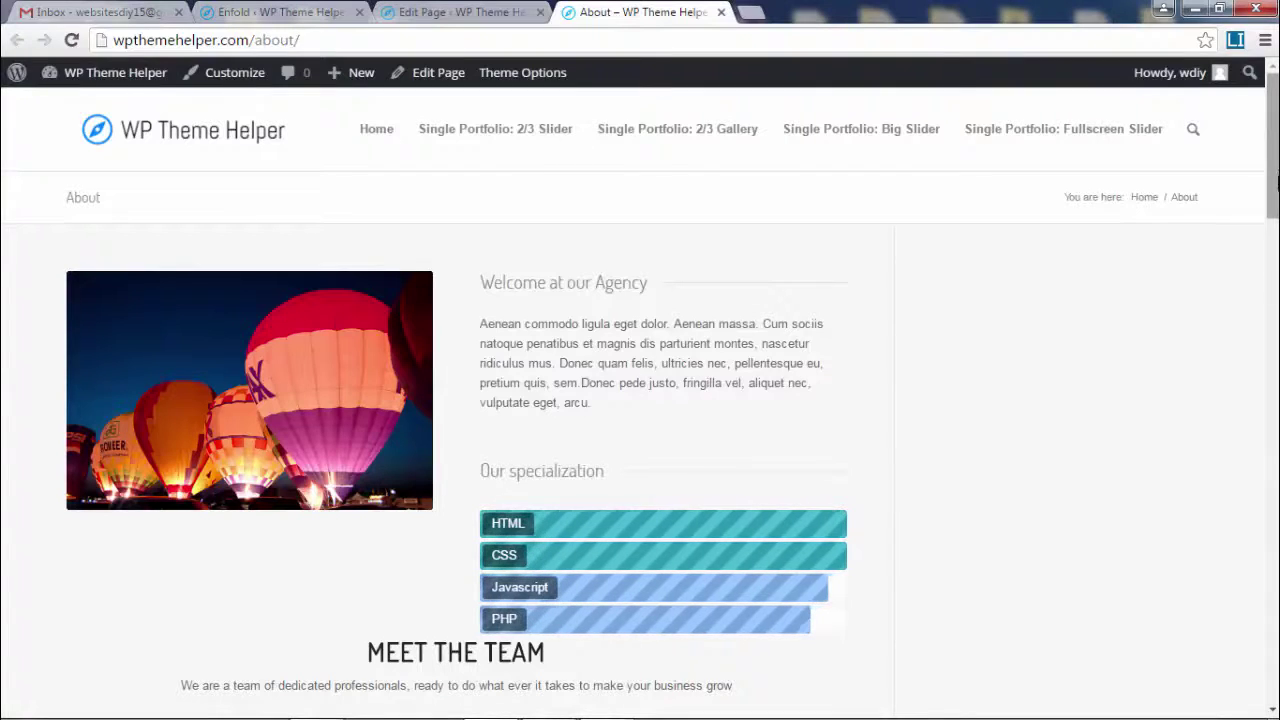
# Scroll through the live About page to review the slider, welcome text, skill bars, team and testimonials.
pyautogui.scroll(-2, 1277, 183)
pyautogui.scroll(1, 1276, 200)
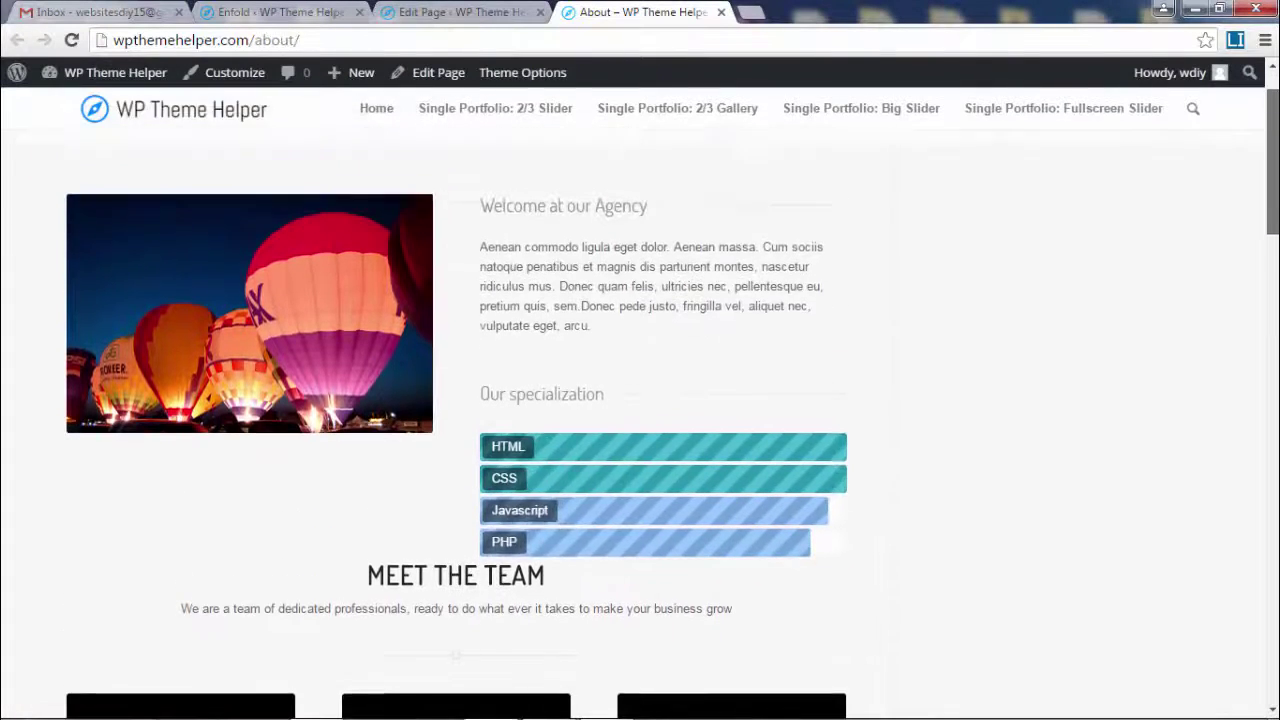
pyautogui.scroll(1, 1276, 200)
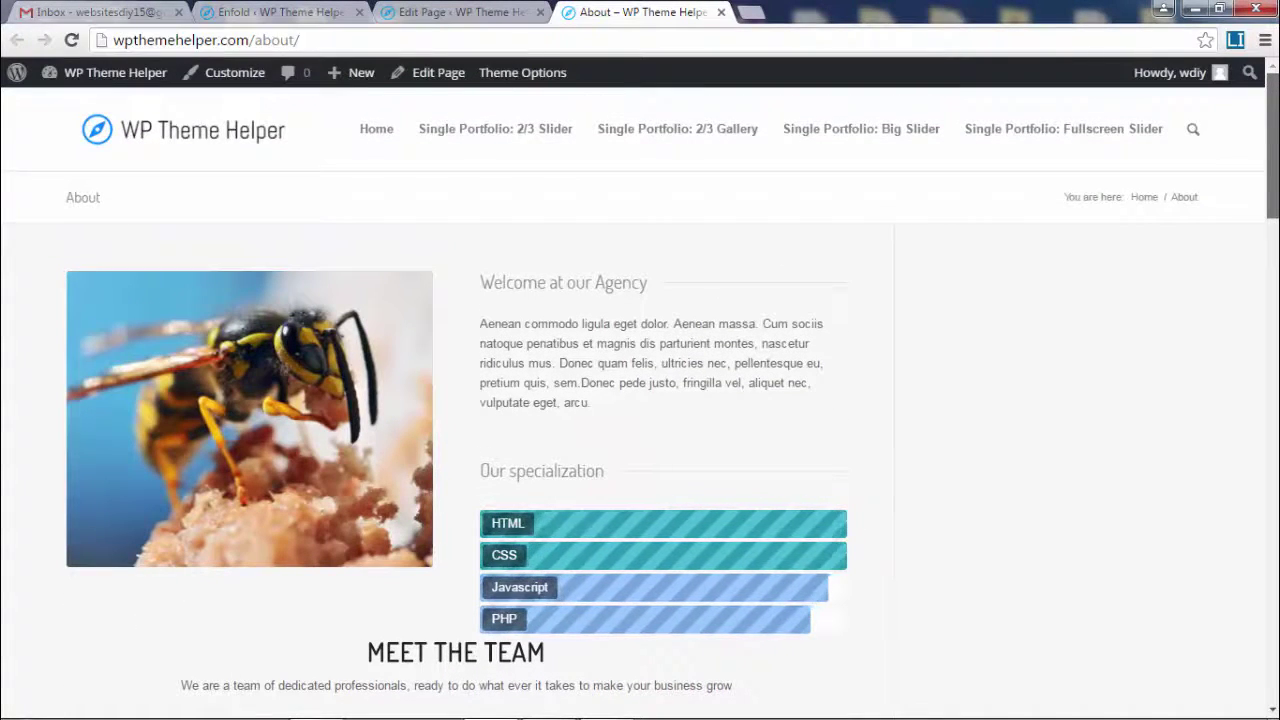
pyautogui.scroll(-2, 1276, 200)
pyautogui.scroll(-2, 1276, 300)
pyautogui.scroll(-3, 1277, 475)
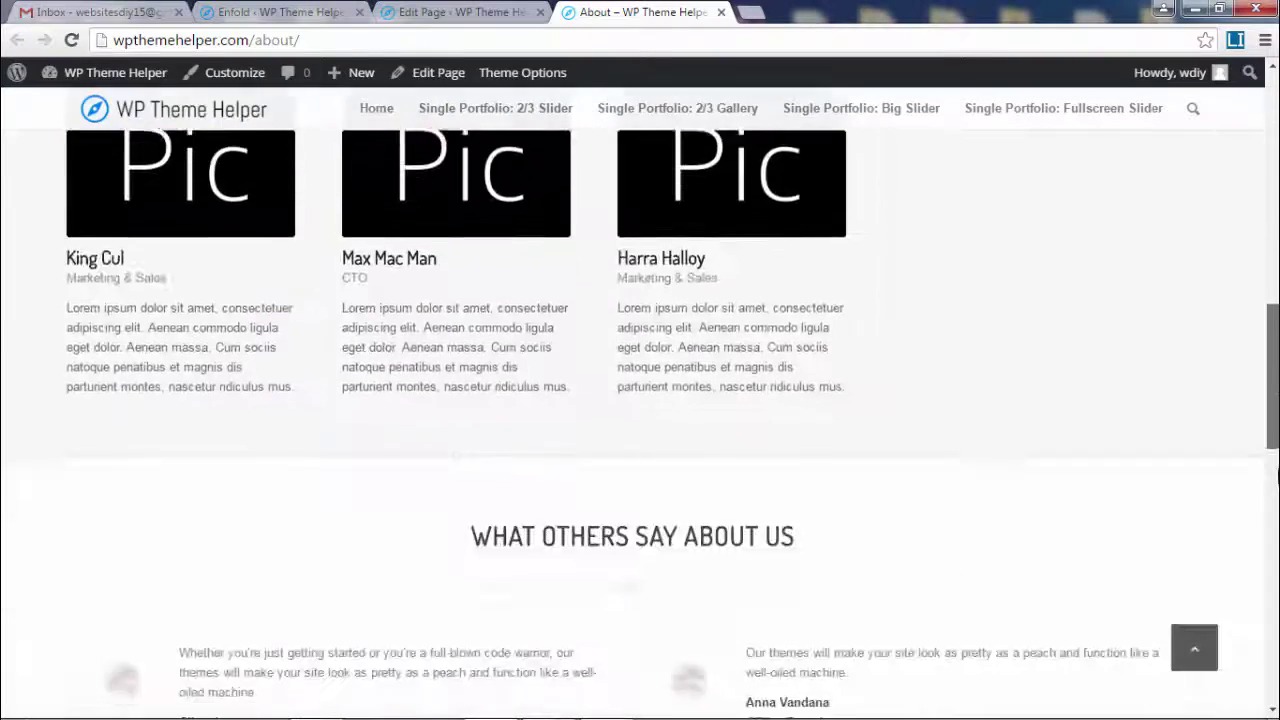
pyautogui.scroll(-5, 1277, 475)
pyautogui.scroll(1, 1277, 475)
pyautogui.scroll(3, 1277, 475)
pyautogui.scroll(-2, 1277, 475)
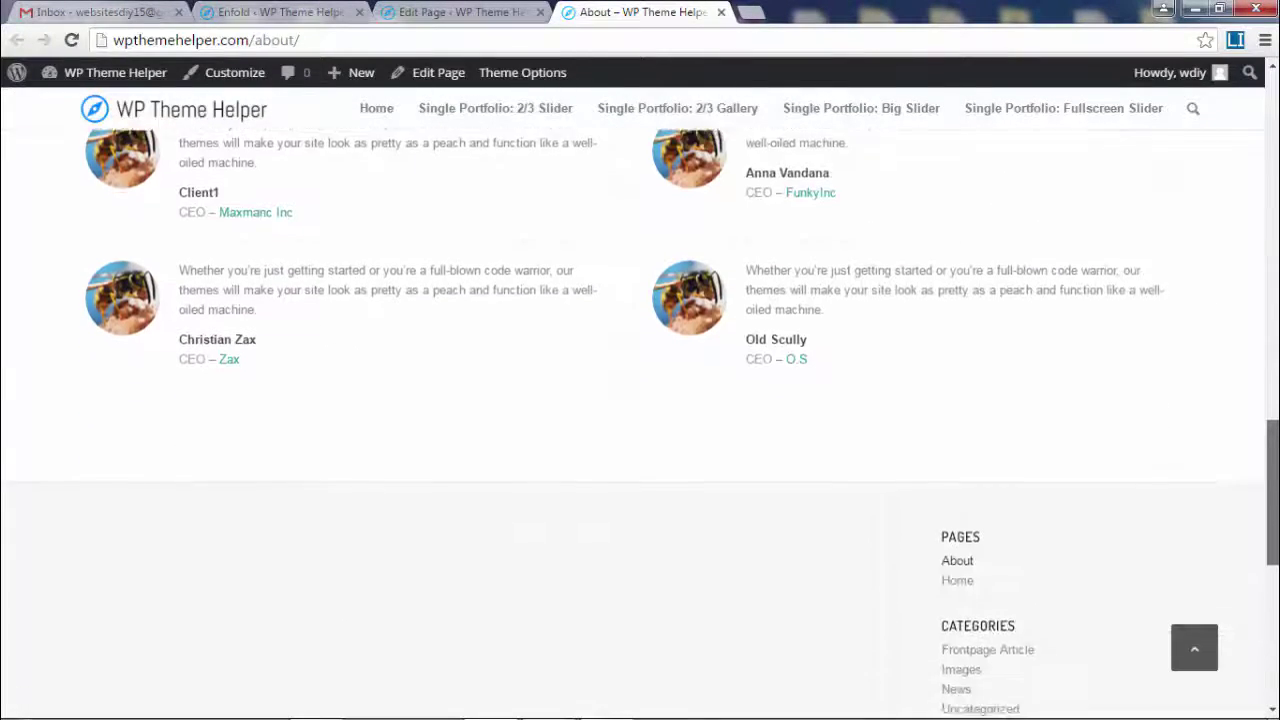
pyautogui.scroll(-2, 1005, 428)
pyautogui.scroll(5, 1272, 625)
pyautogui.scroll(5, 1272, 625)
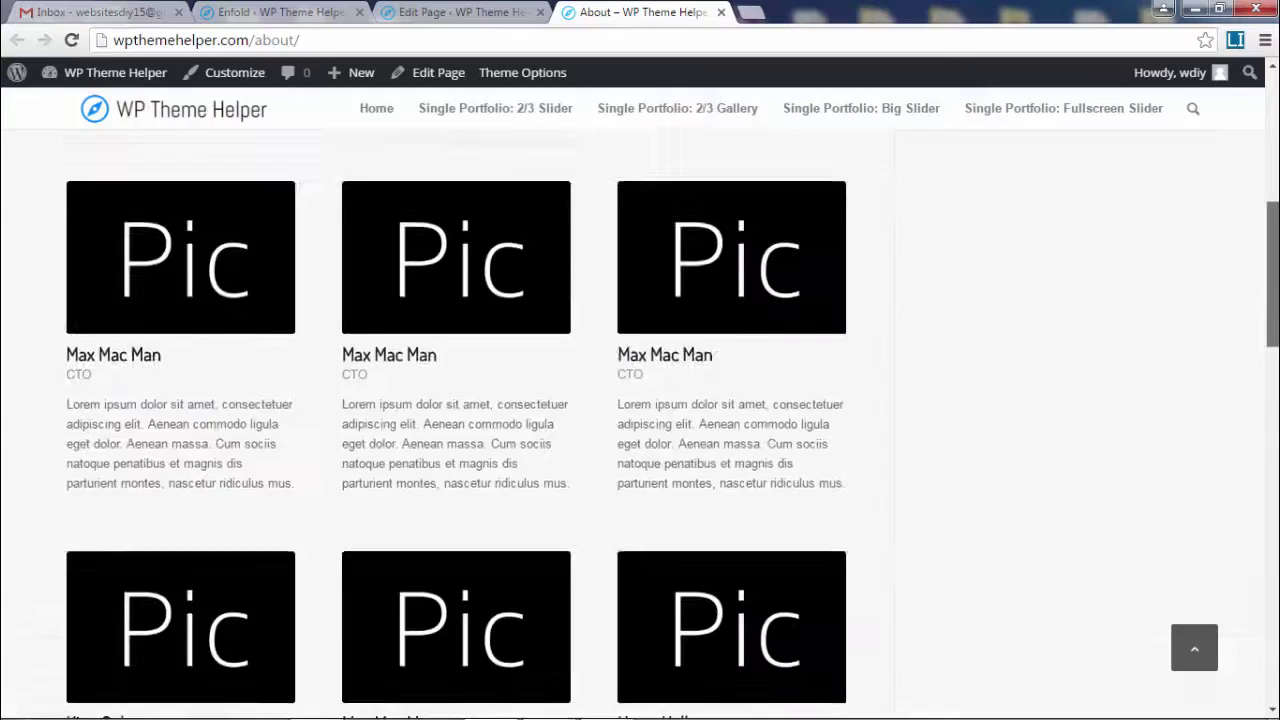
pyautogui.scroll(5, 1272, 625)
pyautogui.scroll(5, 1272, 625)
pyautogui.scroll(1, 1095, 525)
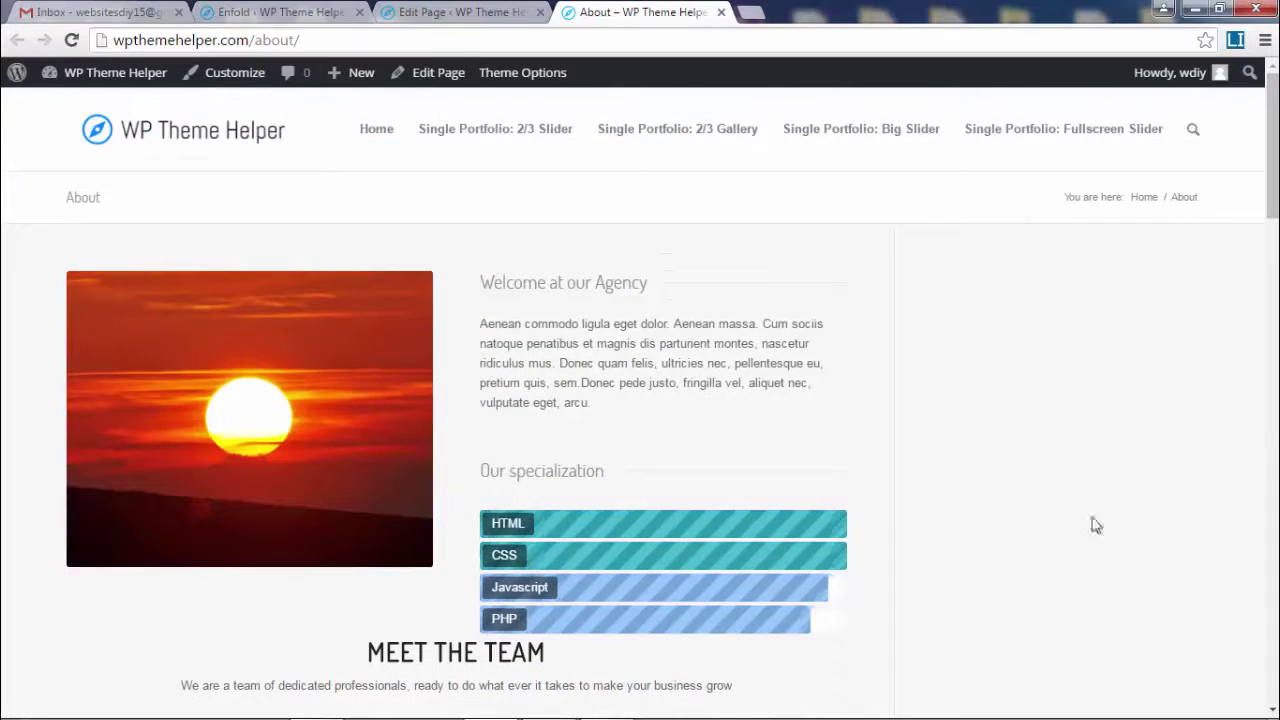
# Change the About page's Sidebar Settings to No Sidebar and update the page.
pyautogui.click(470, 12)
pyautogui.scroll(-2, 1275, 170)
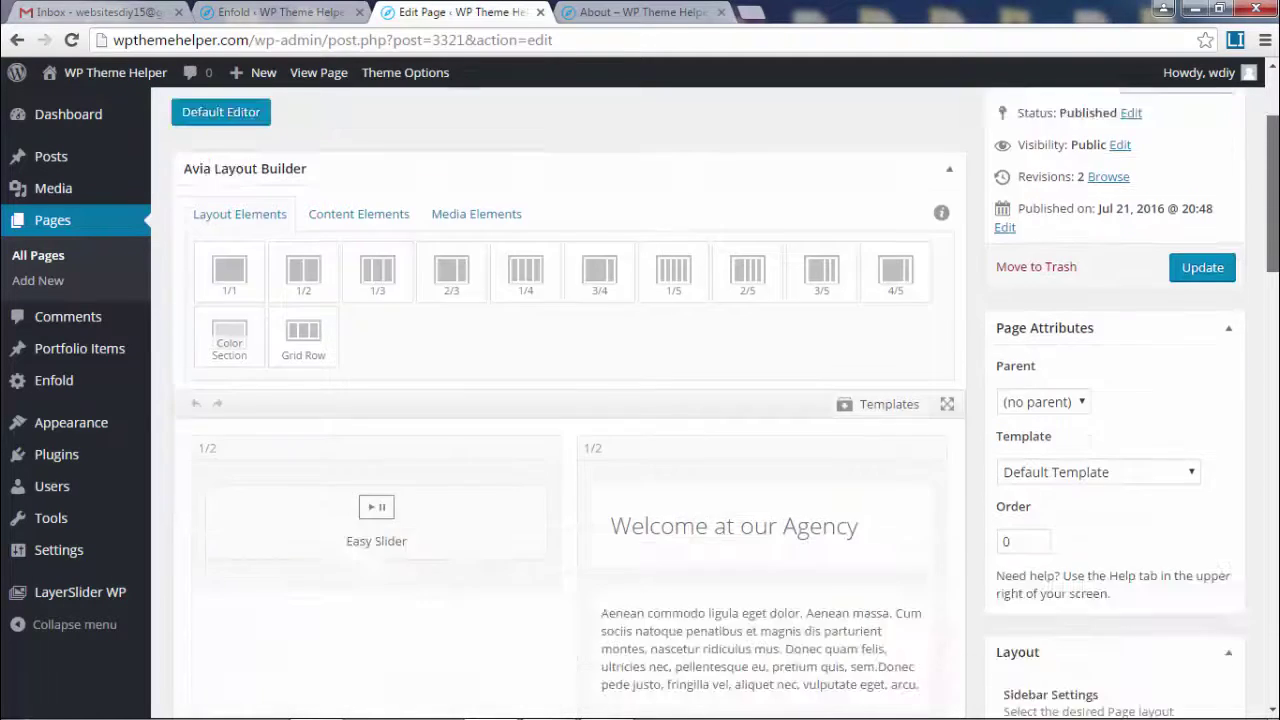
pyautogui.scroll(-1, 1275, 170)
pyautogui.scroll(-3, 1138, 272)
pyautogui.scroll(-2, 1138, 272)
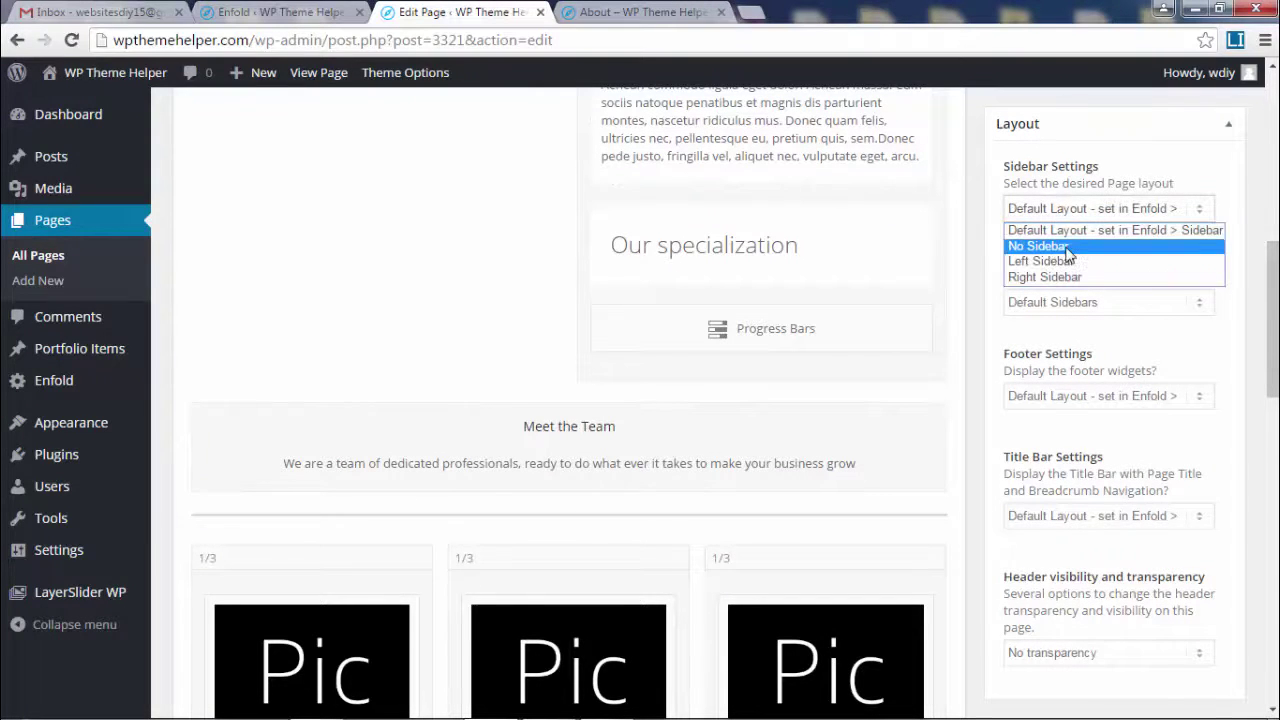
pyautogui.click(1066, 250)
pyautogui.scroll(1, 1068, 255)
pyautogui.scroll(3, 1068, 255)
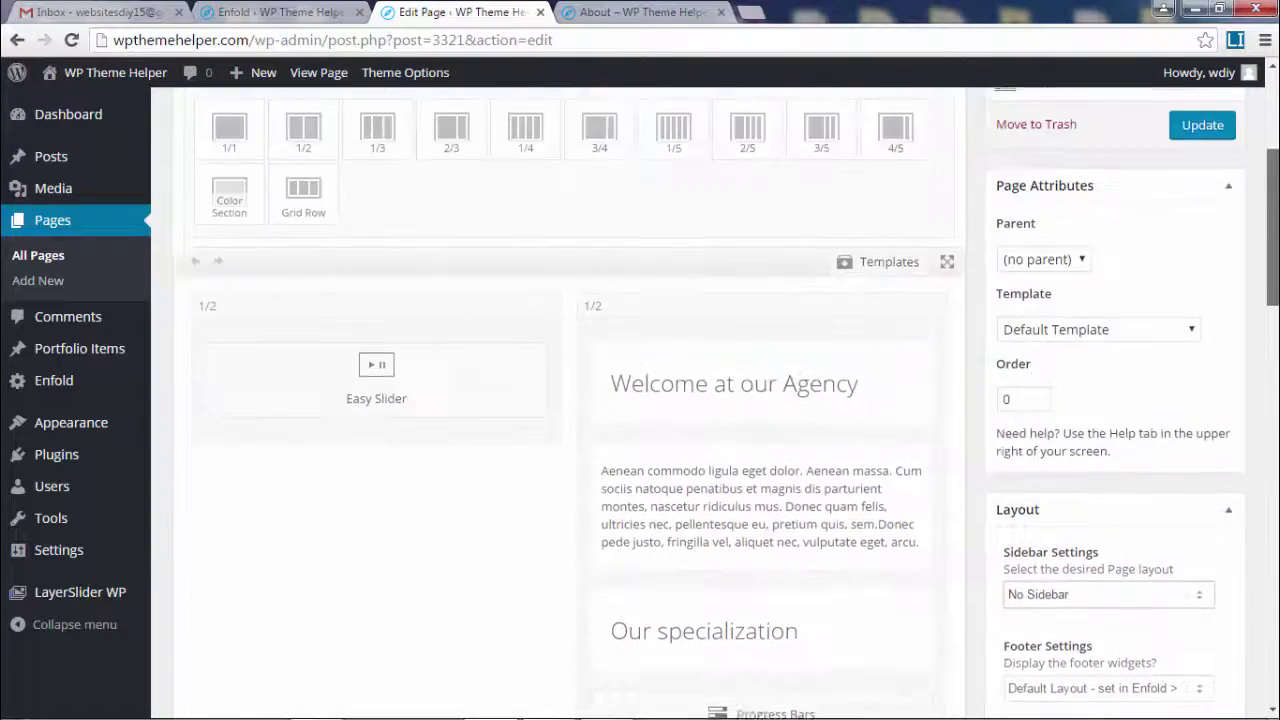
pyautogui.scroll(2, 1207, 342)
pyautogui.click(1203, 371)
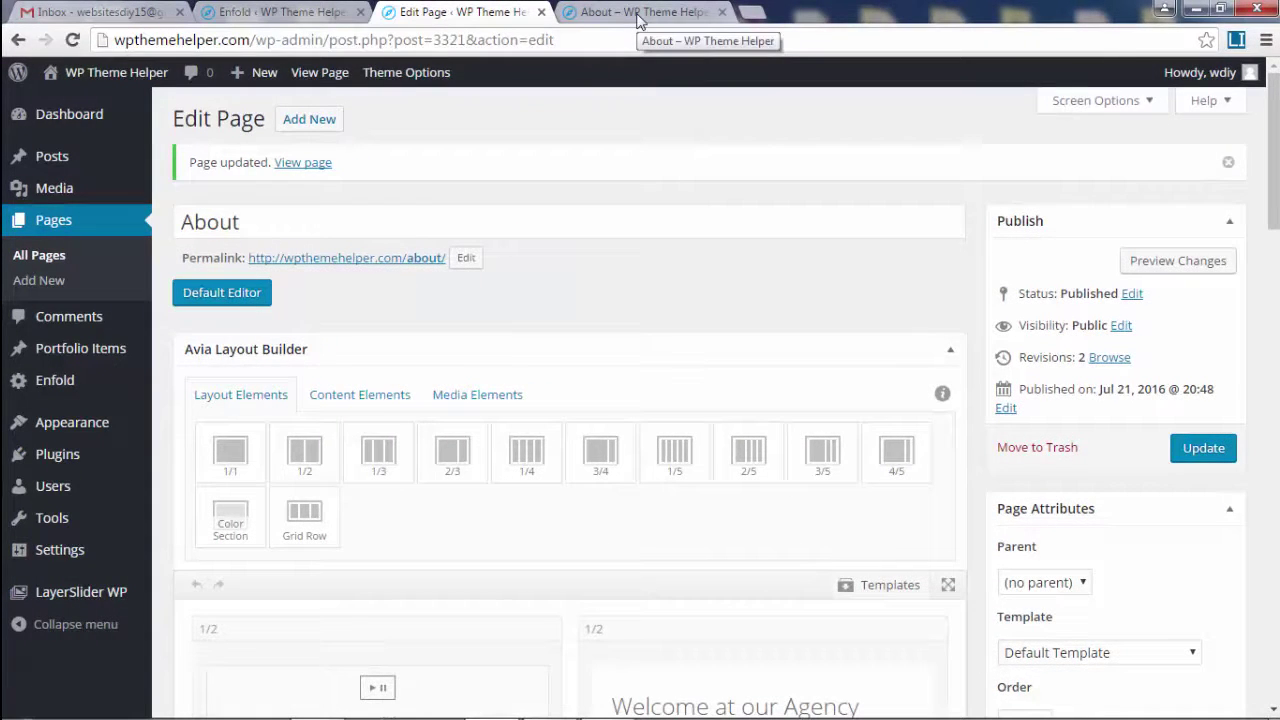
pyautogui.click(638, 14)
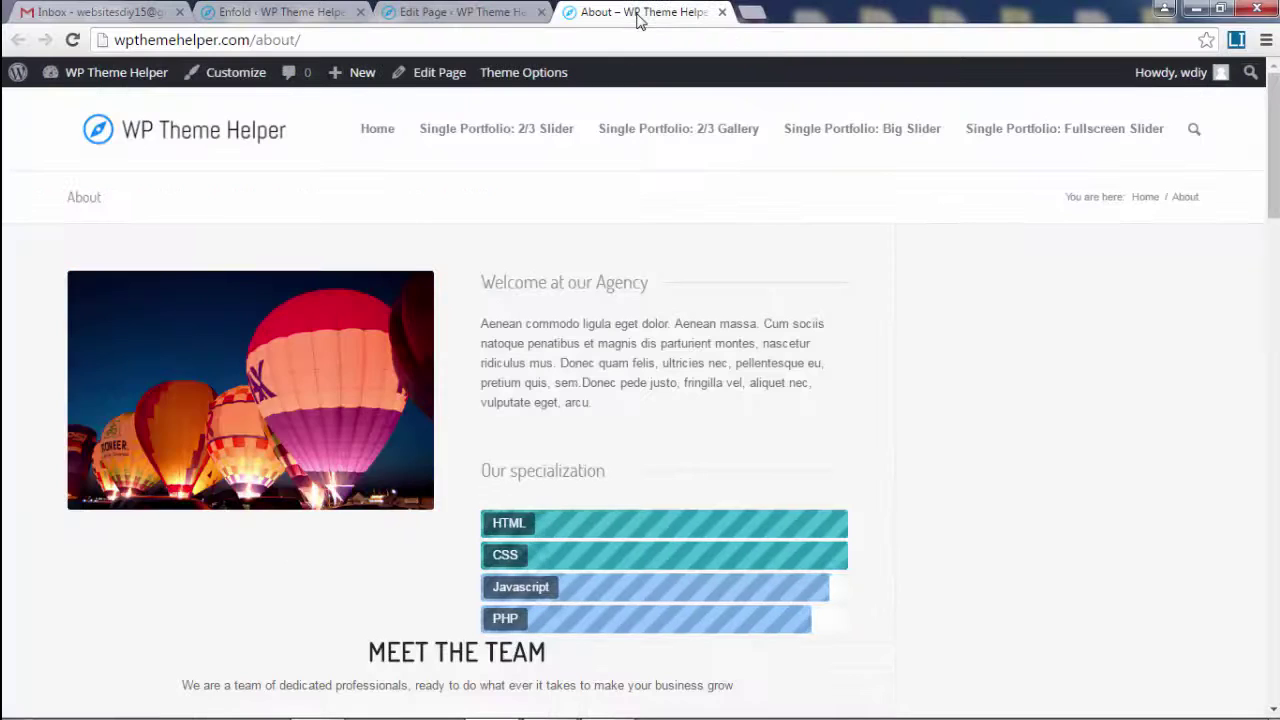
pyautogui.click(80, 40)
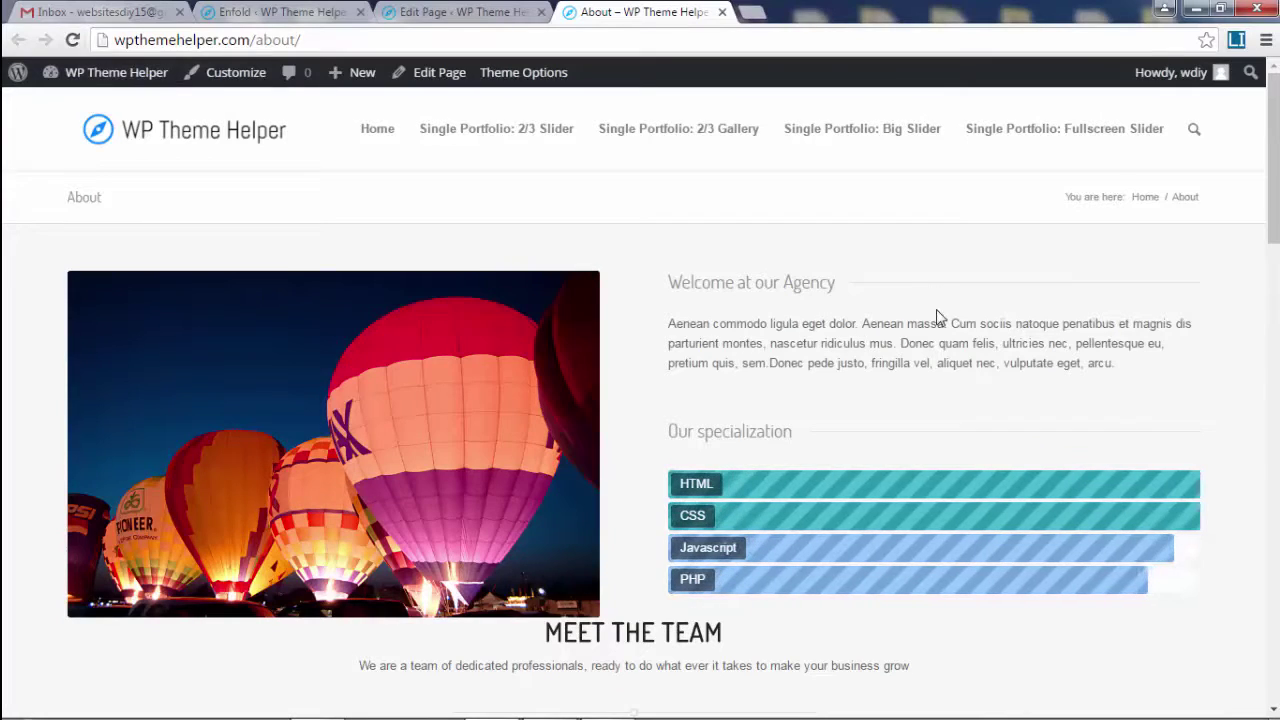
pyautogui.scroll(-1, 938, 312)
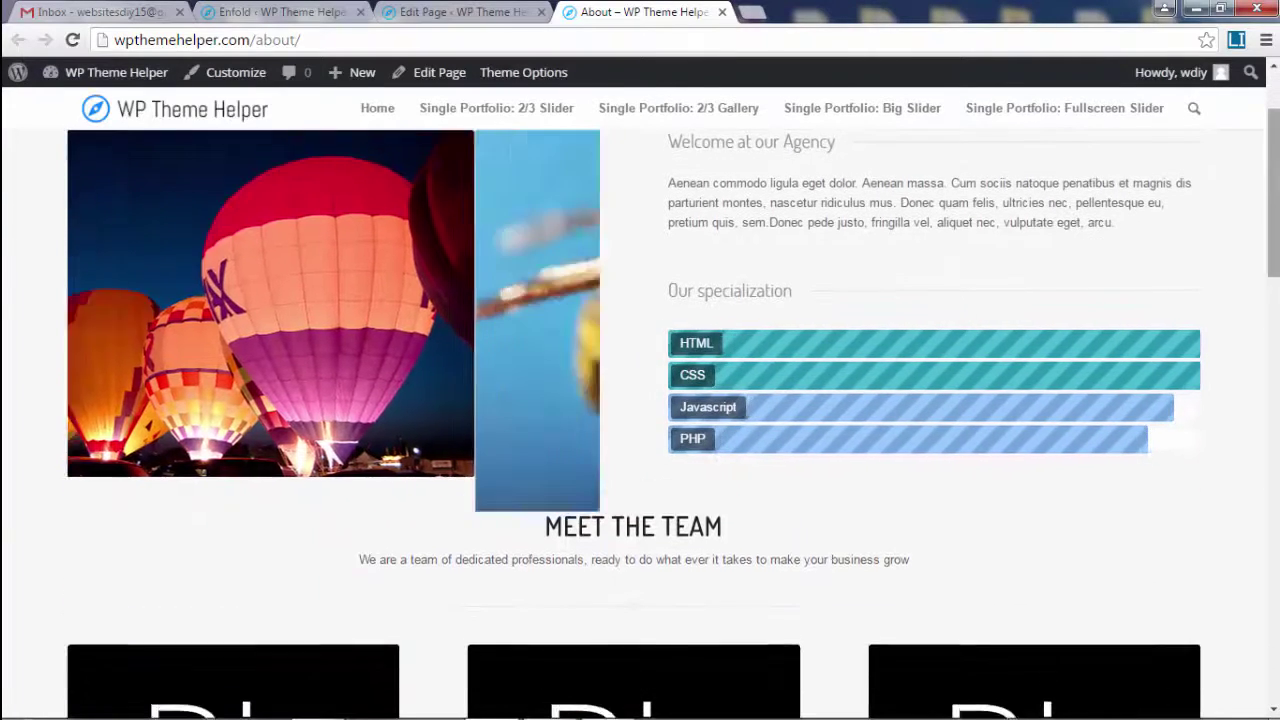
pyautogui.scroll(-2, 938, 317)
pyautogui.scroll(-3, 938, 317)
pyautogui.scroll(-4, 938, 317)
pyautogui.scroll(-5, 938, 317)
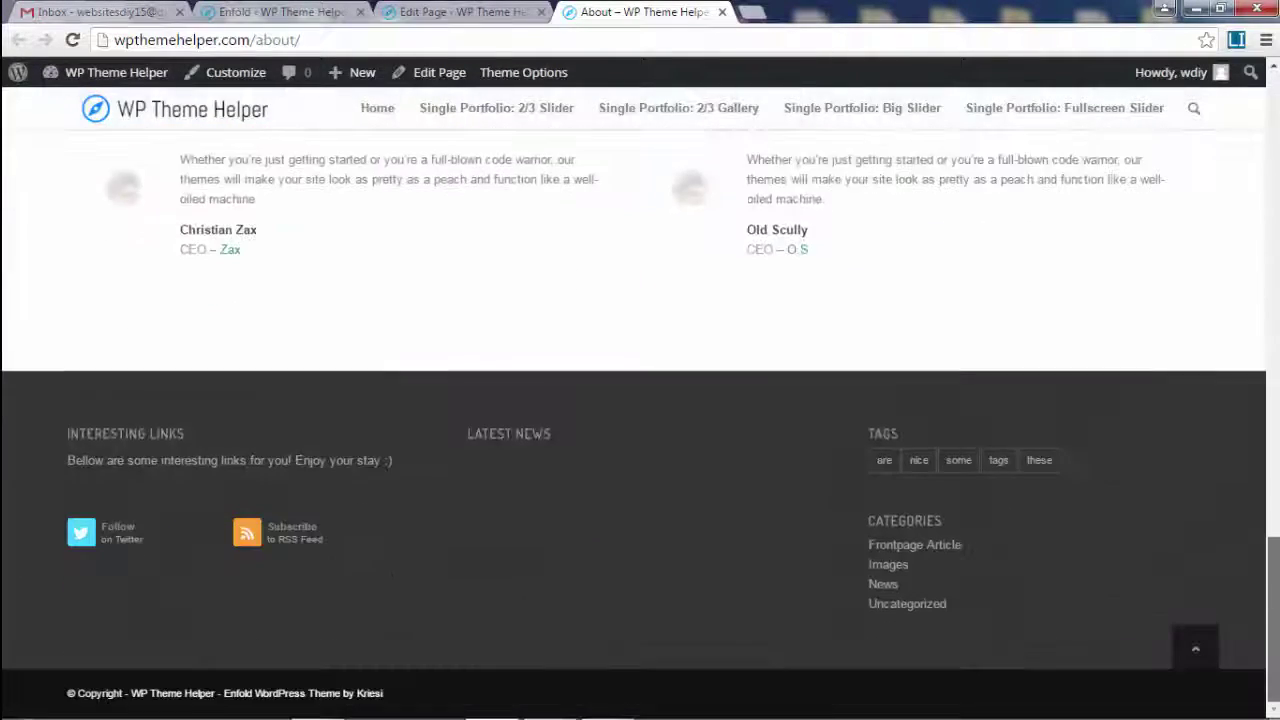
pyautogui.scroll(4, 640, 424)
pyautogui.scroll(3, 640, 424)
pyautogui.scroll(3, 640, 424)
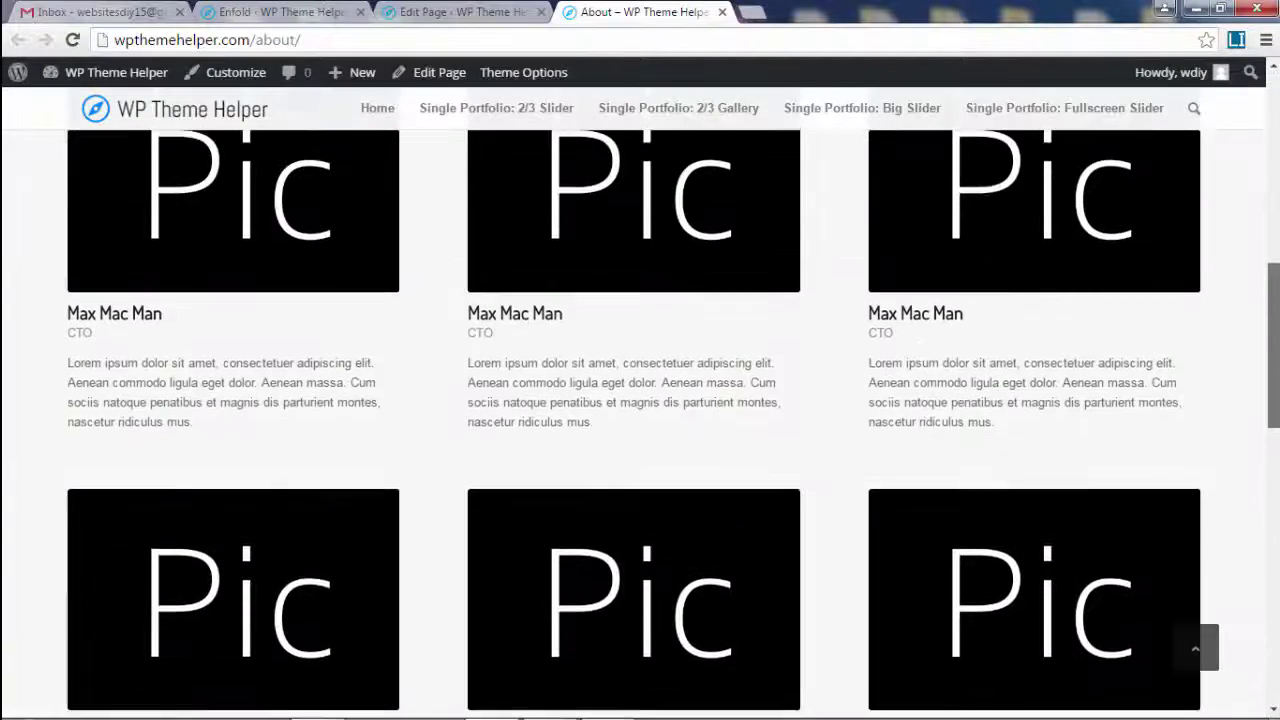
pyautogui.scroll(1, 640, 424)
pyautogui.scroll(3, 640, 424)
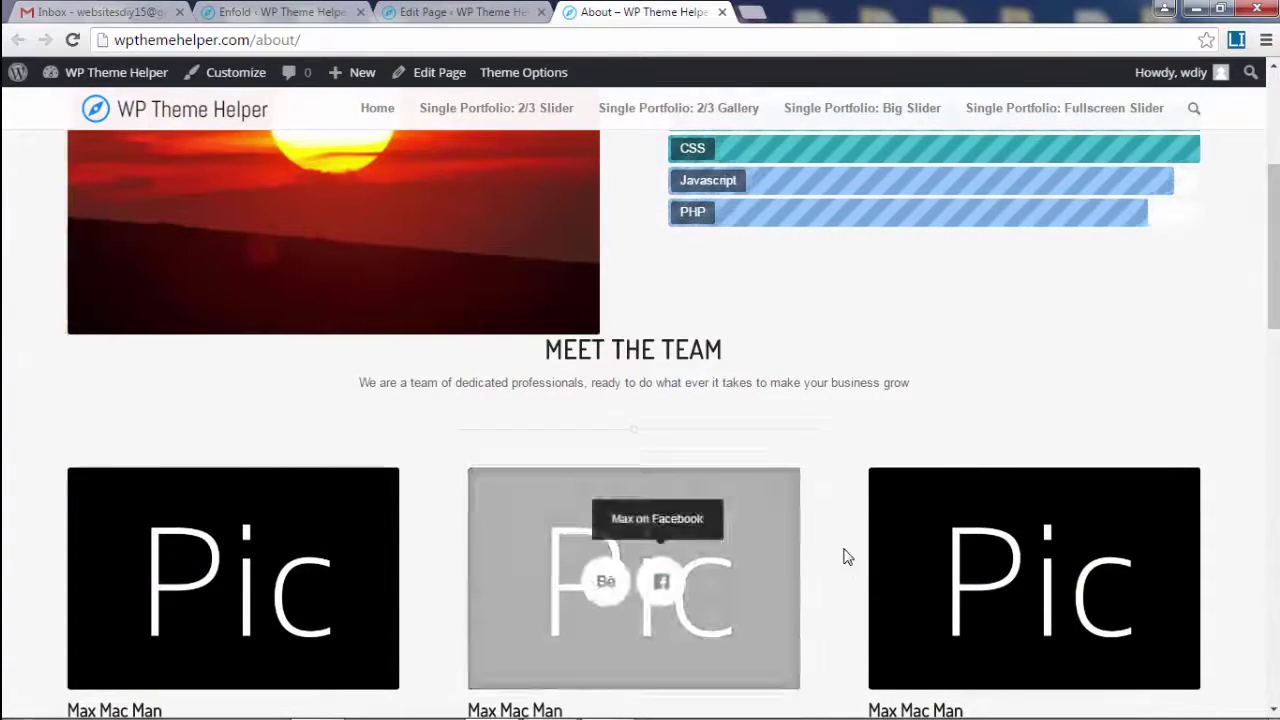
pyautogui.scroll(1, 655, 495)
pyautogui.moveTo(831, 409); pyautogui.dragTo(540, 406)
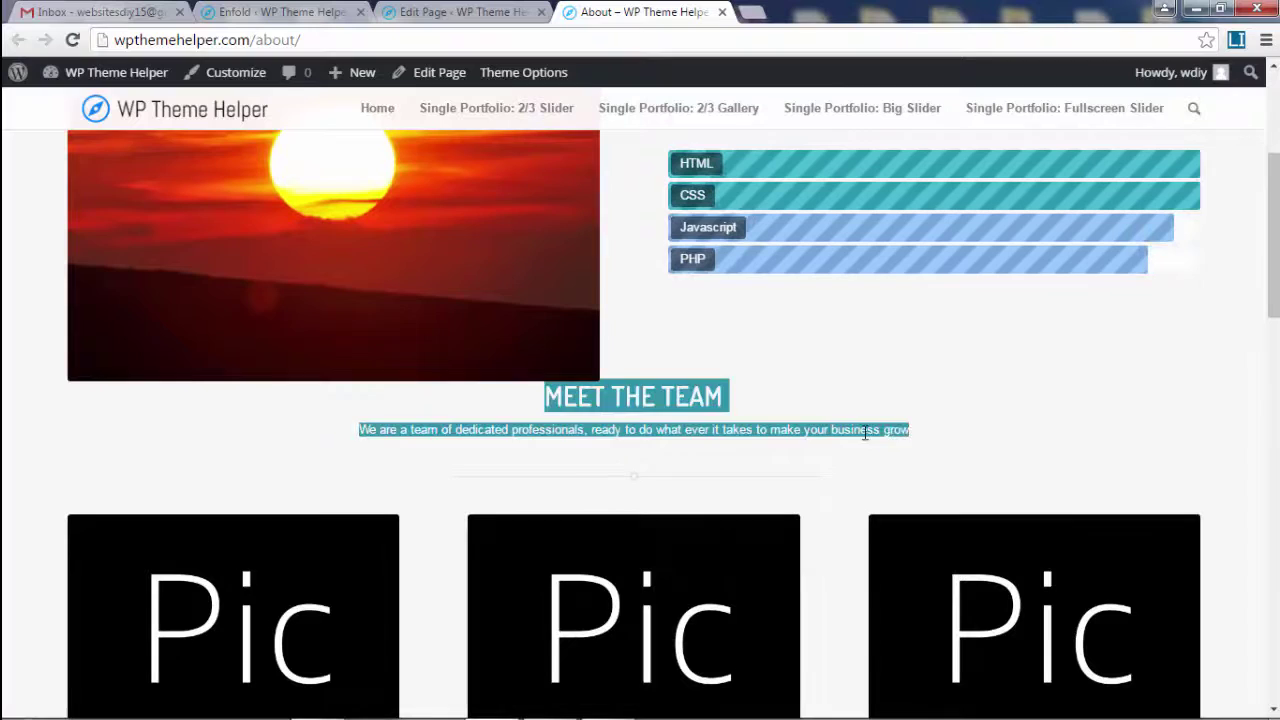
pyautogui.click(535, 406)
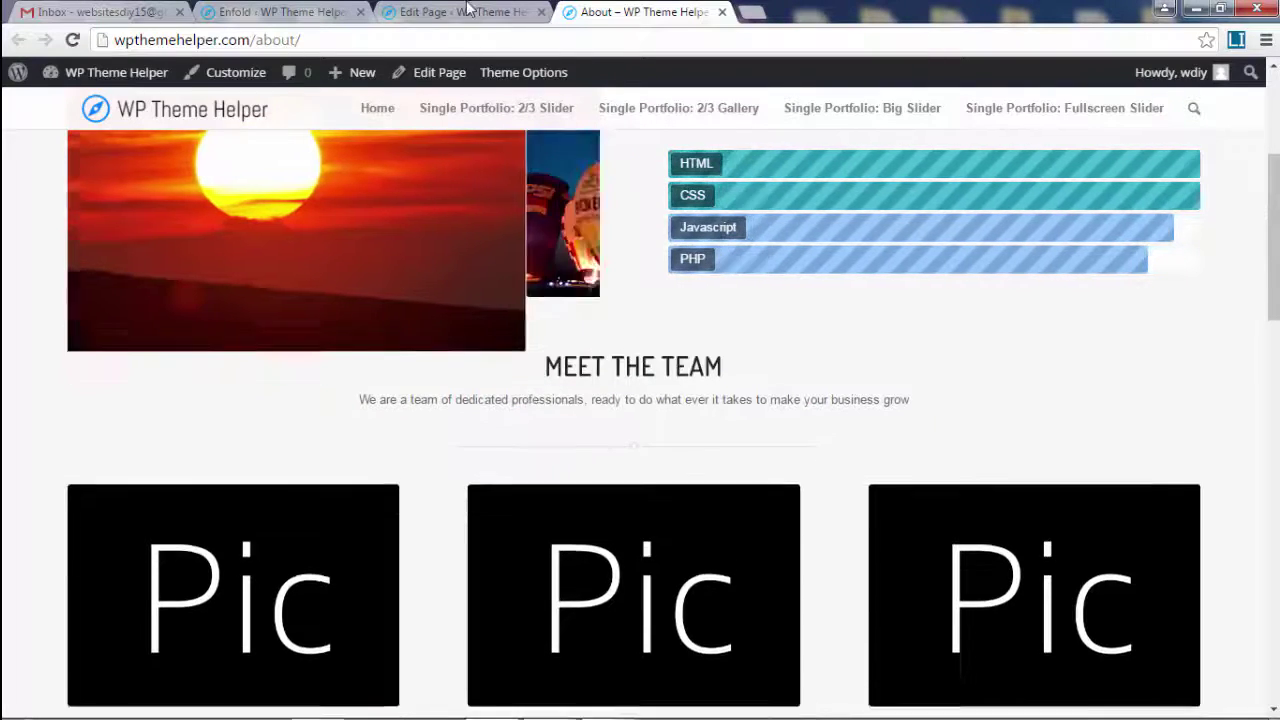
# Drag a Separator / Whitespace element from Content Elements into the About page layout.
pyautogui.hotkey('ctrl', 'shift', 'Tab')
pyautogui.scroll(-3, 755, 418)
pyautogui.scroll(-2, 743, 434)
pyautogui.scroll(-2, 700, 470)
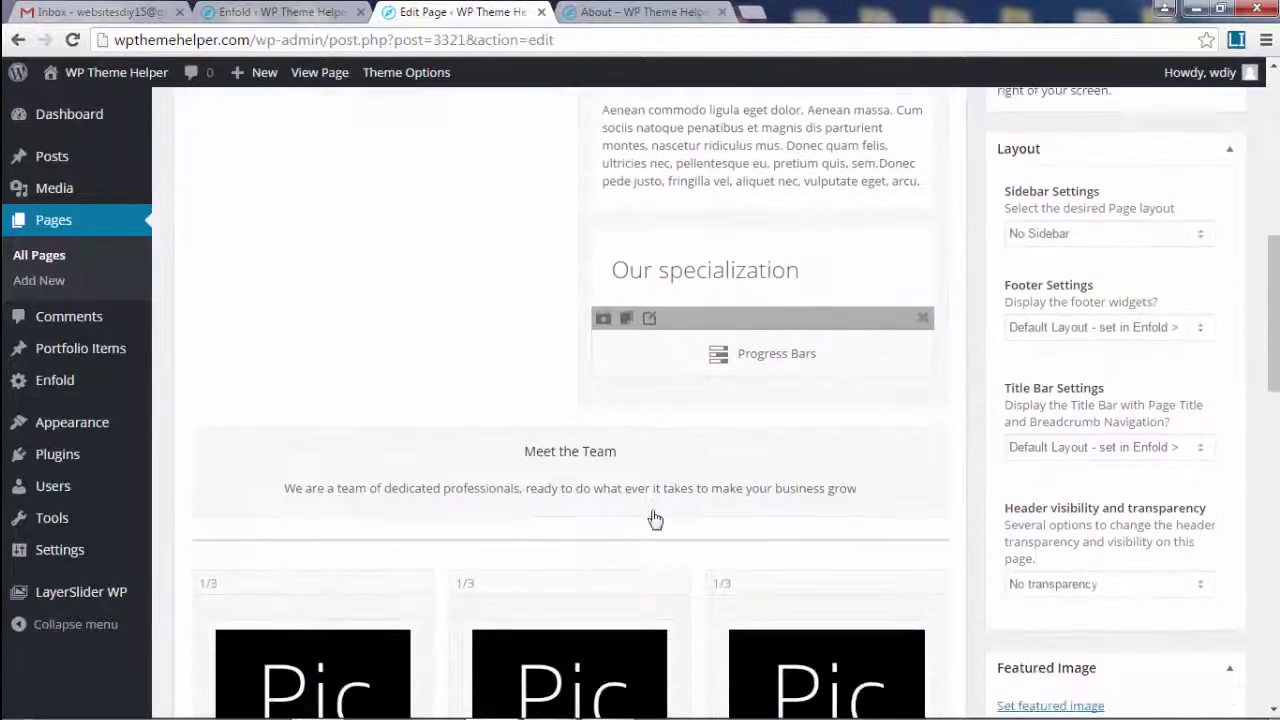
pyautogui.scroll(-1, 620, 440)
pyautogui.scroll(1, 591, 386)
pyautogui.scroll(3, 594, 377)
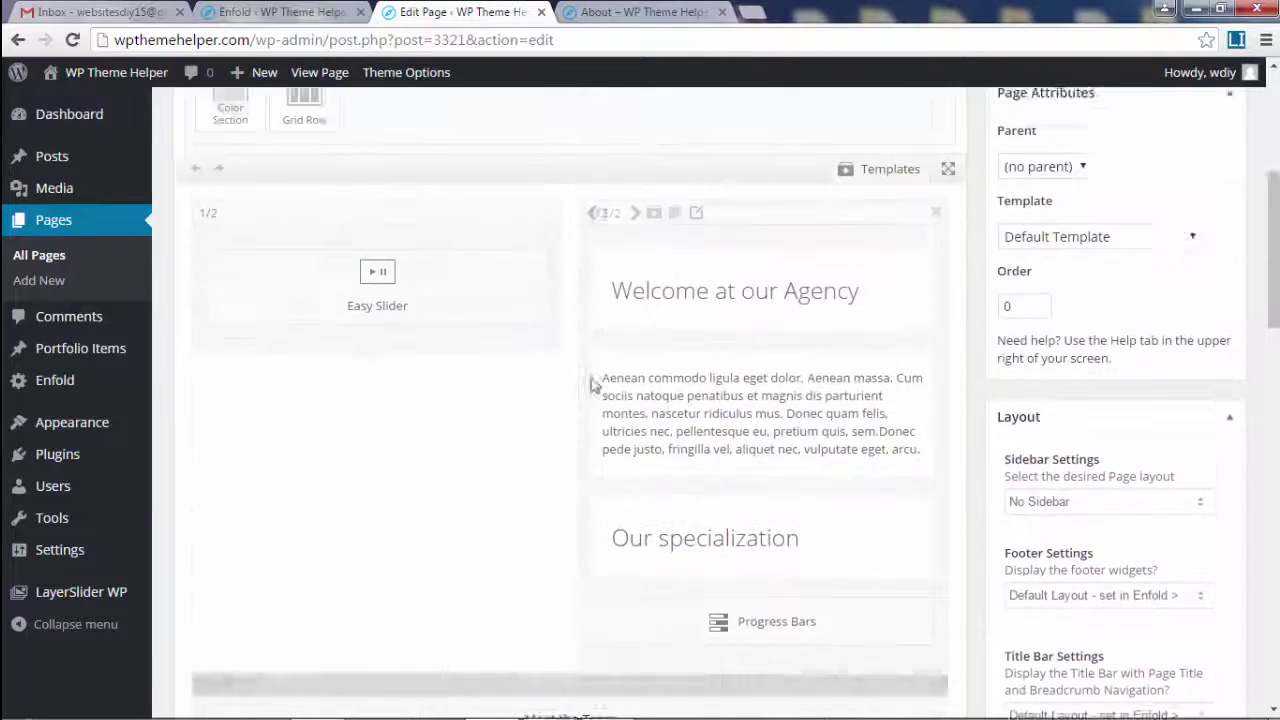
pyautogui.scroll(3, 450, 365)
pyautogui.click(340, 262)
pyautogui.scroll(-2, 580, 340)
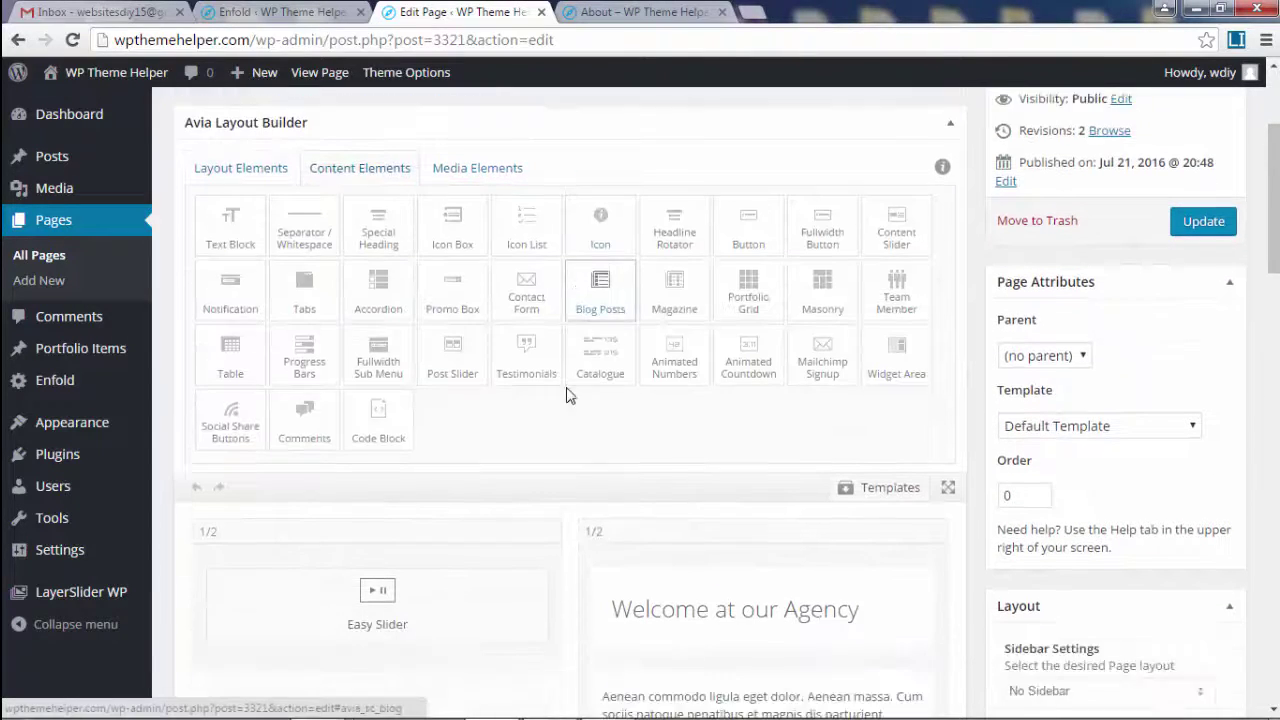
pyautogui.moveTo(352, 272)
pyautogui.mouseDown()
pyautogui.moveTo(590, 610)
pyautogui.moveTo(534, 380)
pyautogui.mouseUp()
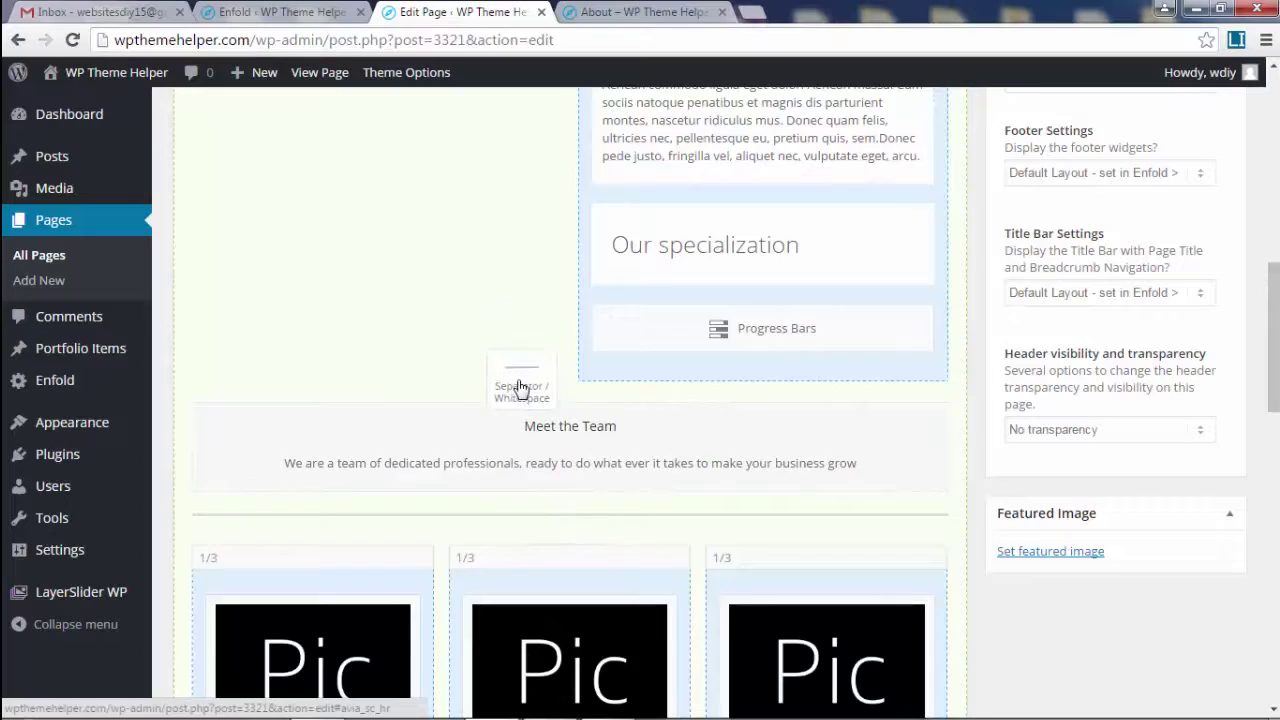
pyautogui.moveTo(520, 388); pyautogui.dragTo(520, 388)
# Reposition the separator and move the 'Welcome at our Agency' column back beside the slider.
pyautogui.scroll(-3, 803, 377)
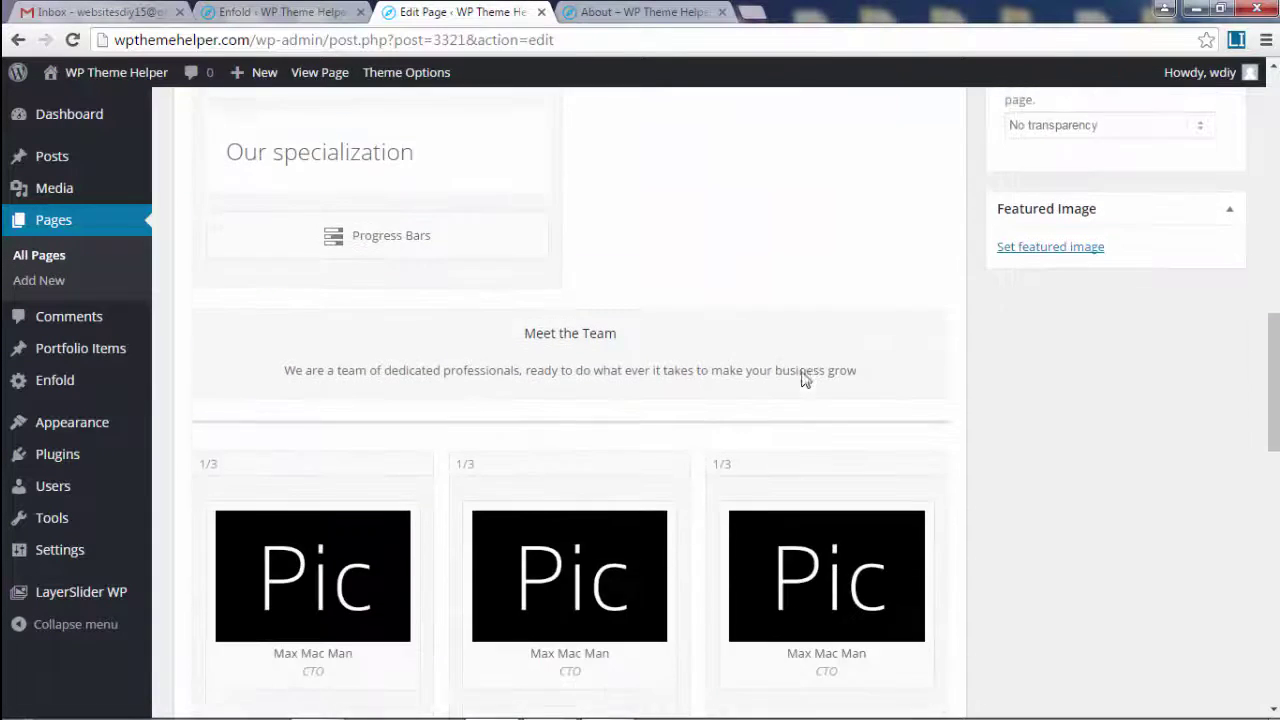
pyautogui.scroll(-2, 806, 374)
pyautogui.scroll(4, 791, 400)
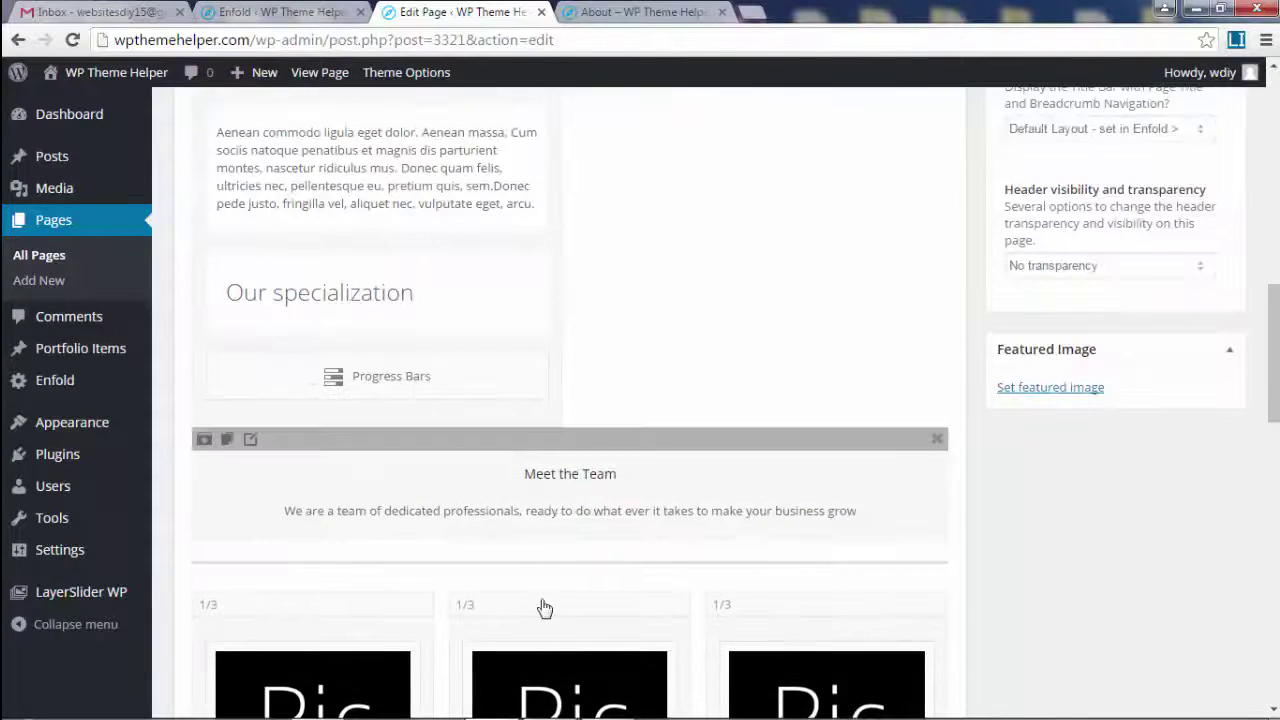
pyautogui.moveTo(584, 560); pyautogui.dragTo(585, 445)
pyautogui.scroll(2, 607, 429)
pyautogui.scroll(1, 620, 440)
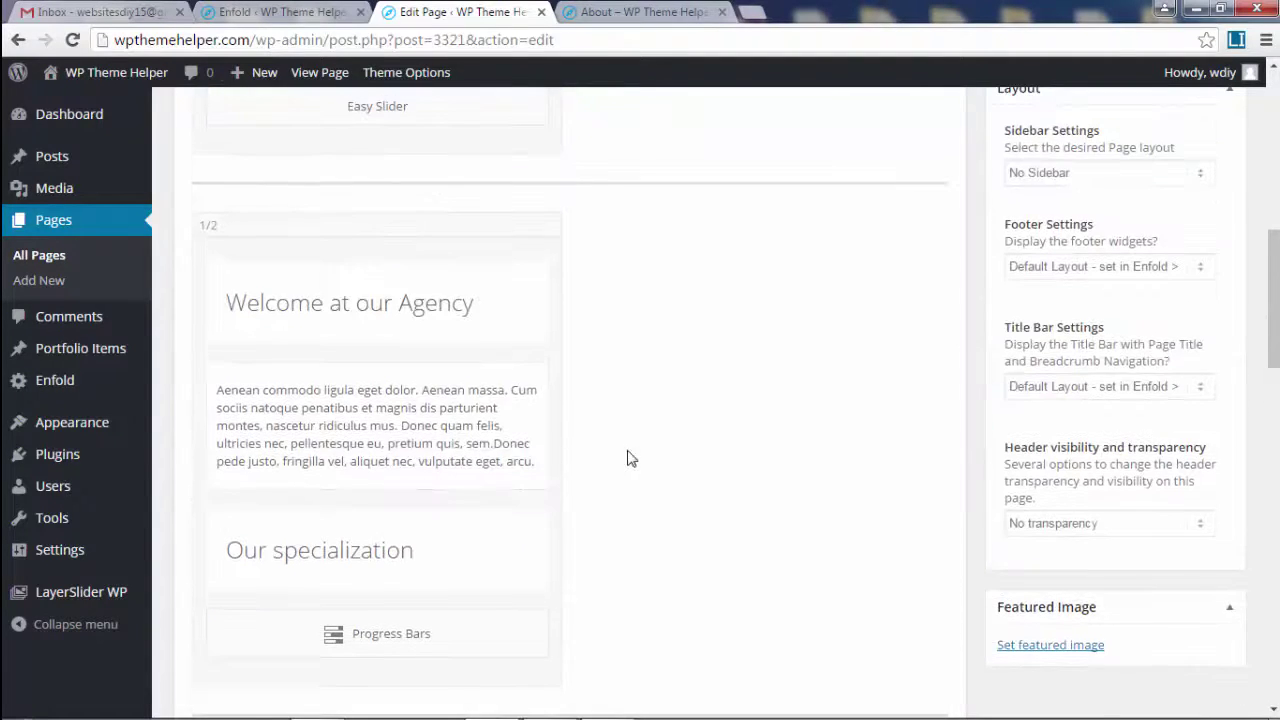
pyautogui.scroll(1, 650, 467)
pyautogui.scroll(1, 710, 486)
pyautogui.moveTo(377, 295)
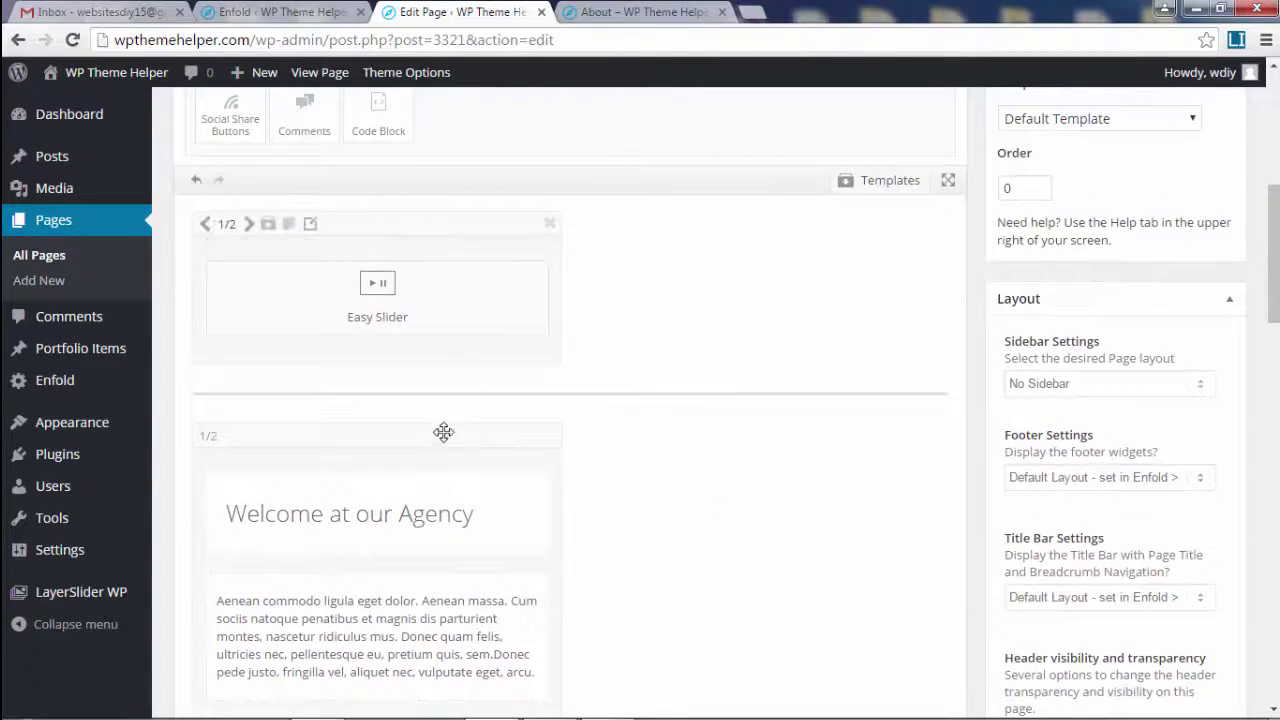
pyautogui.moveTo(529, 409); pyautogui.dragTo(706, 252)
# Move the separator down to the Meet the Team heading.
pyautogui.scroll(-1, 686, 343)
pyautogui.scroll(-2, 690, 345)
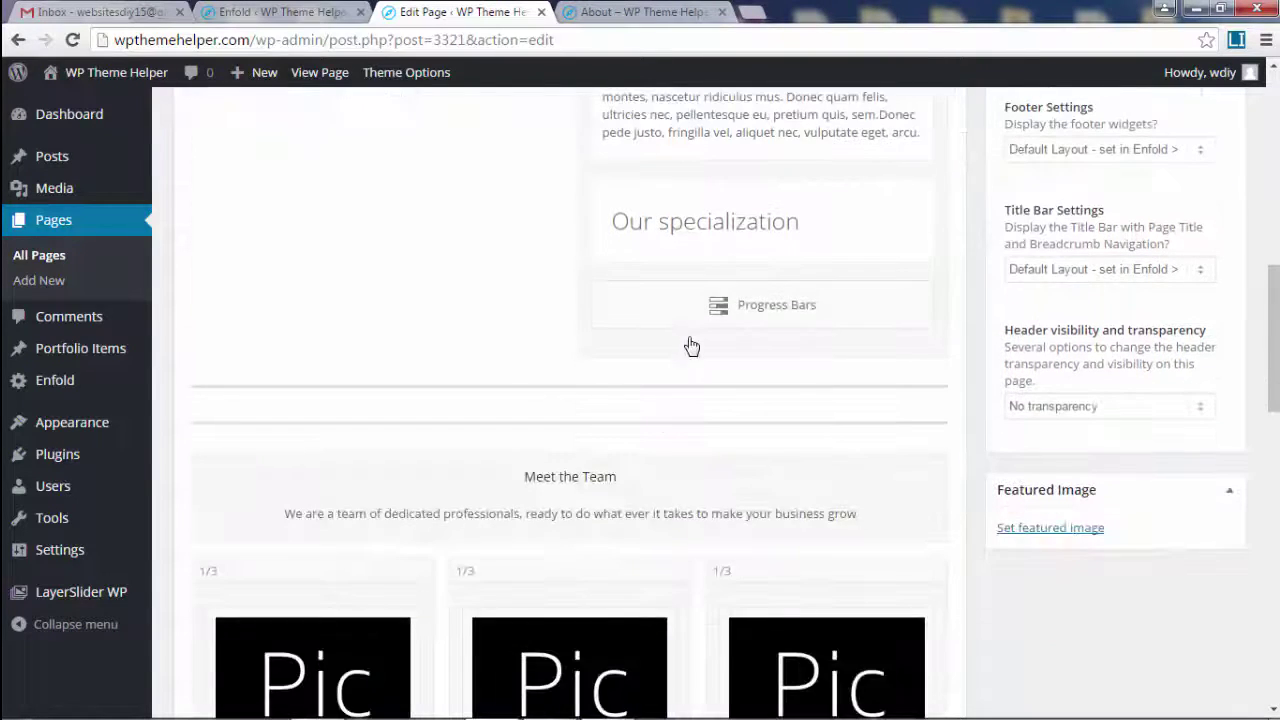
pyautogui.scroll(-1, 660, 410)
pyautogui.scroll(-2, 620, 330)
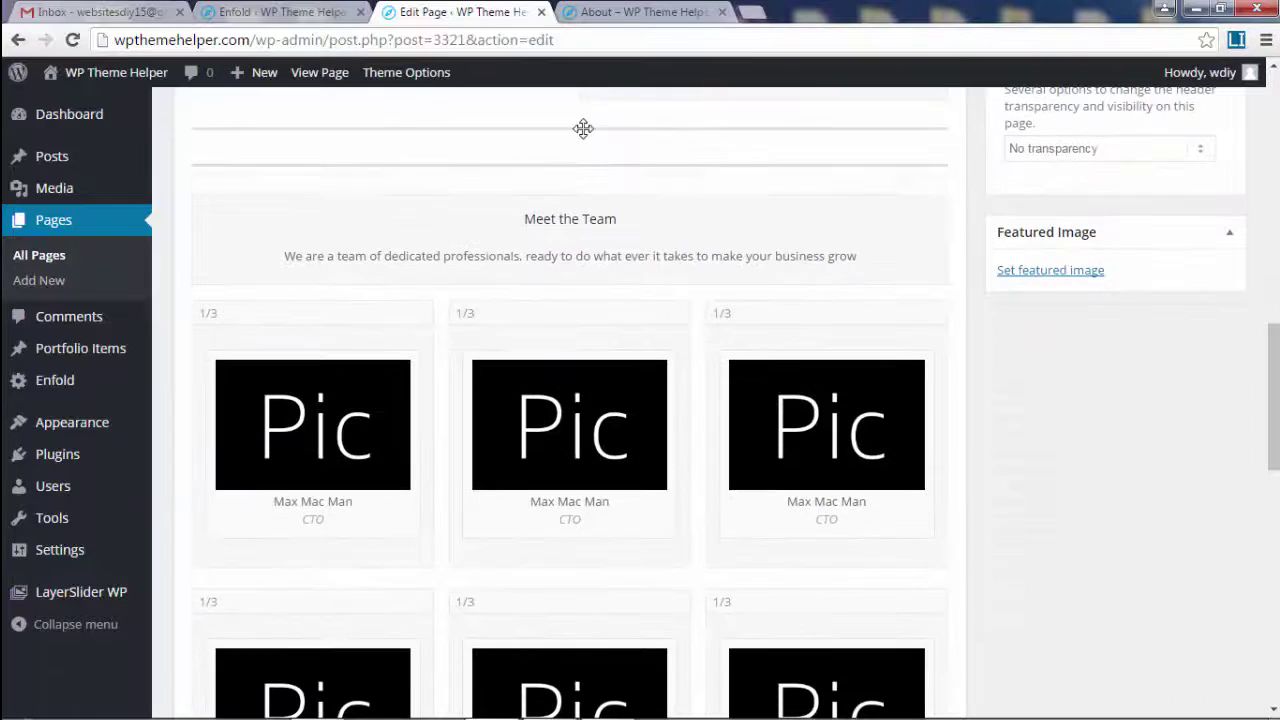
pyautogui.moveTo(583, 128)
pyautogui.mouseDown()
pyautogui.moveTo(586, 289)
pyautogui.moveTo(557, 296)
pyautogui.mouseUp()
pyautogui.scroll(2, 1003, 510)
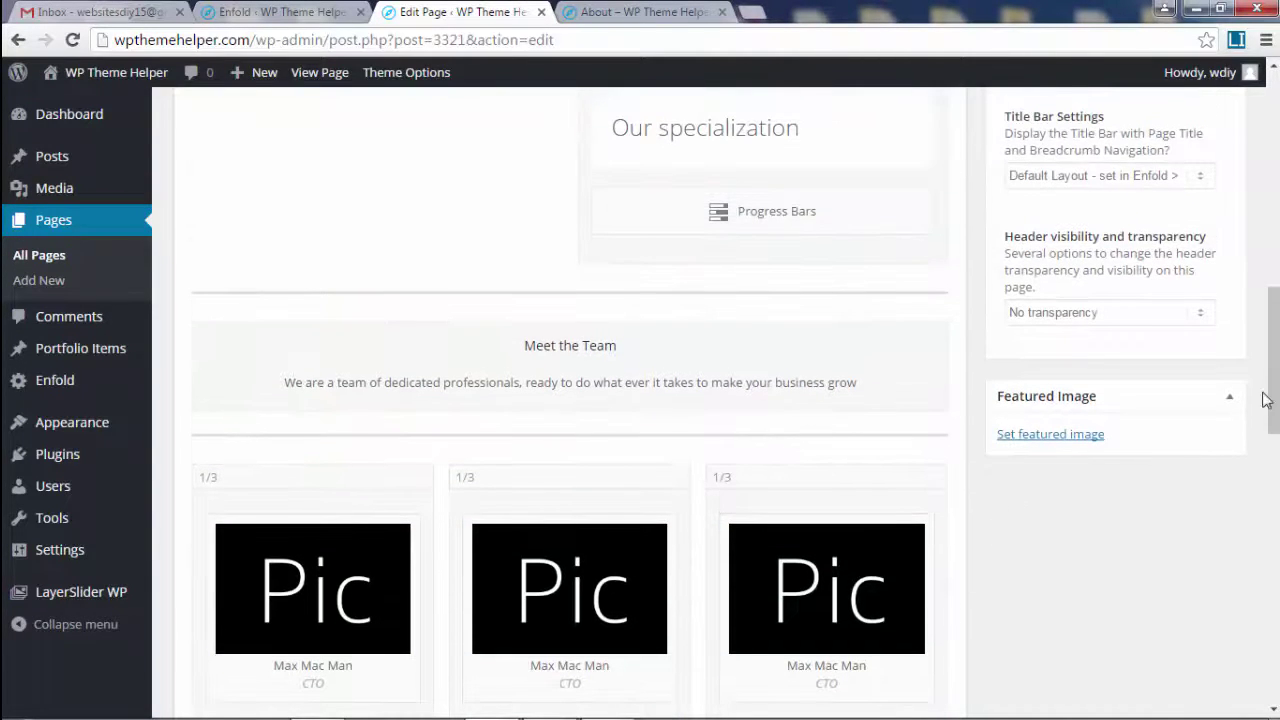
pyautogui.moveTo(1265, 400); pyautogui.dragTo(1265, 634)
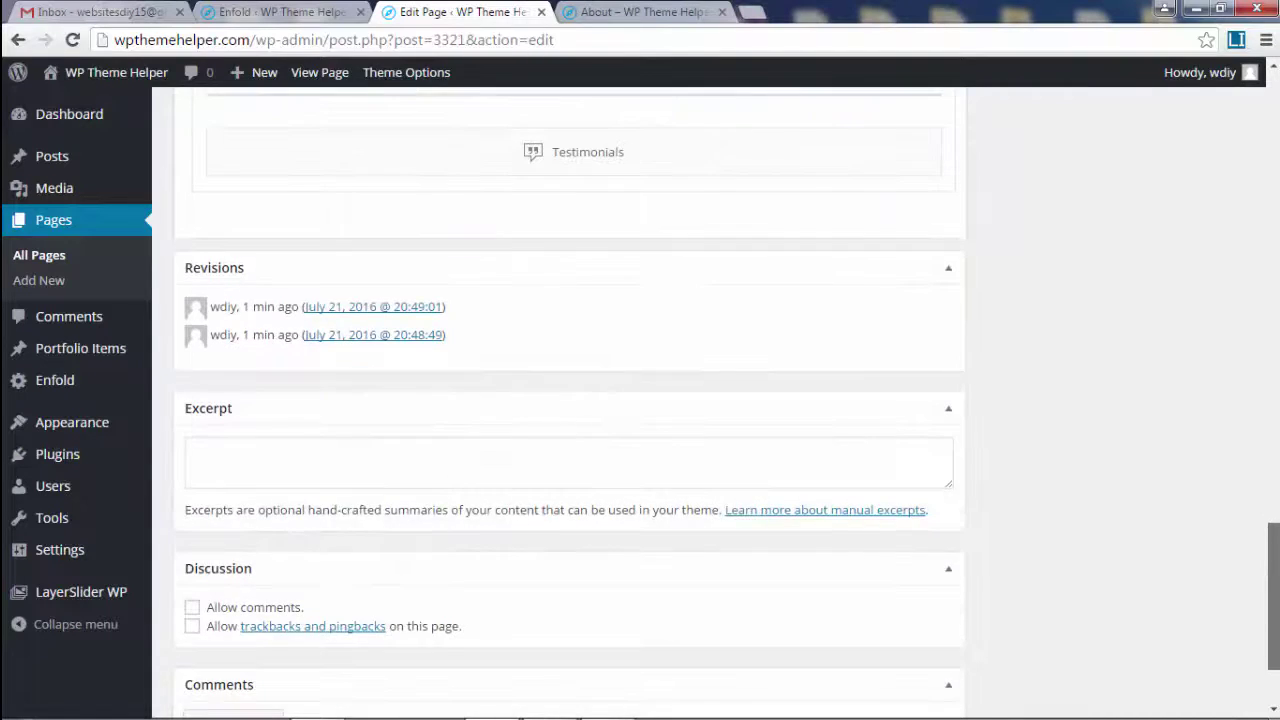
pyautogui.scroll(4, 1118, 438)
pyautogui.scroll(3, 1118, 438)
pyautogui.scroll(2, 1118, 438)
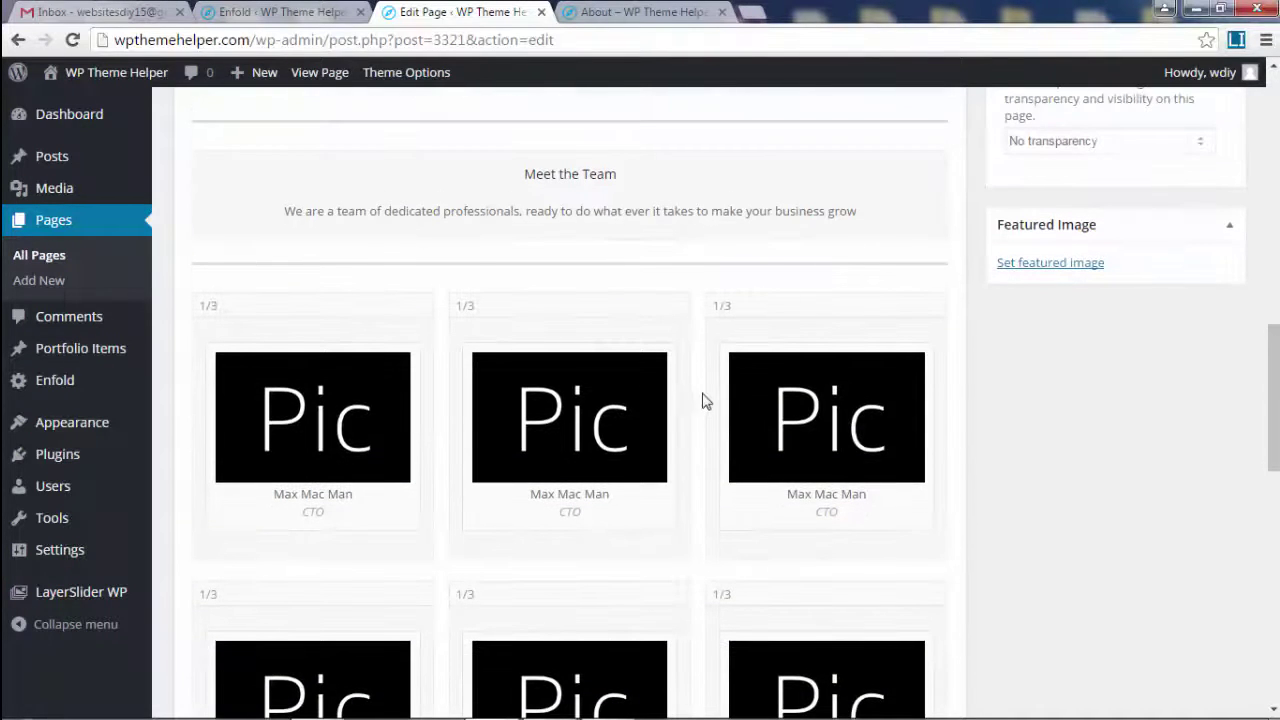
pyautogui.moveTo(1273, 400)
pyautogui.mouseDown()
pyautogui.moveTo(1273, 514)
pyautogui.moveTo(1277, 365)
pyautogui.mouseUp()
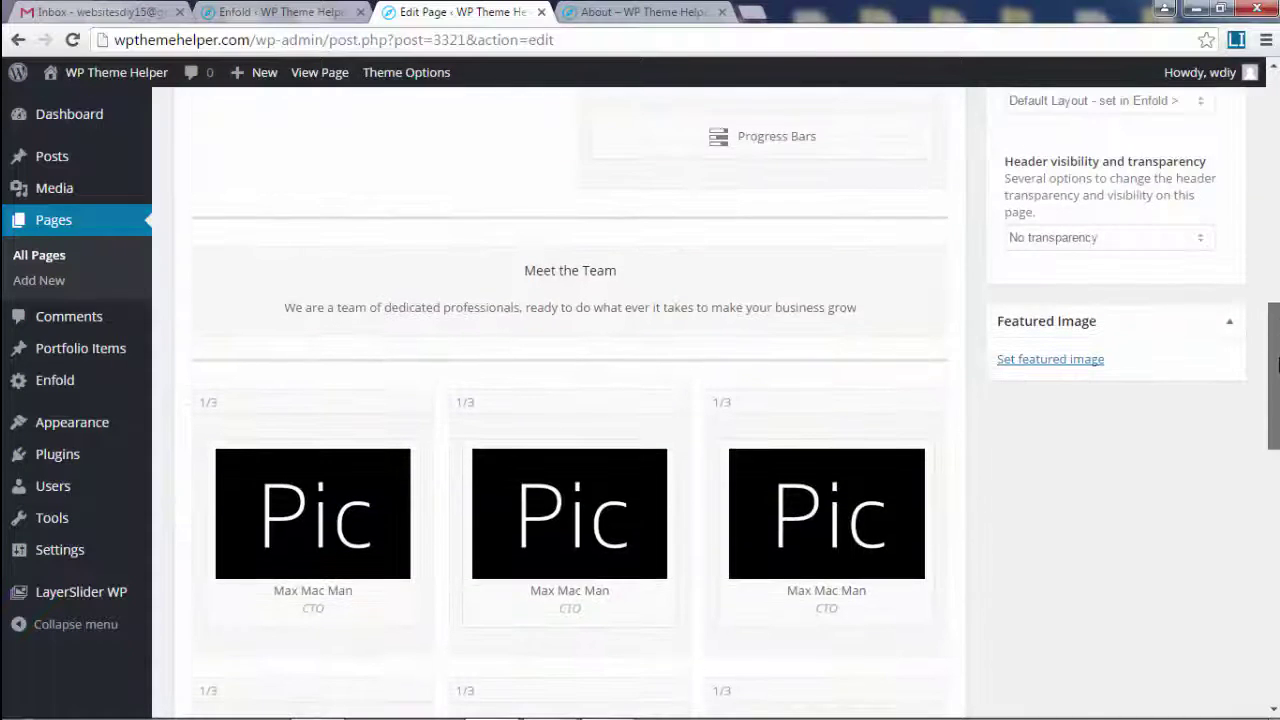
# Place the Meet the Team section beneath the separator.
pyautogui.scroll(1, 736, 400)
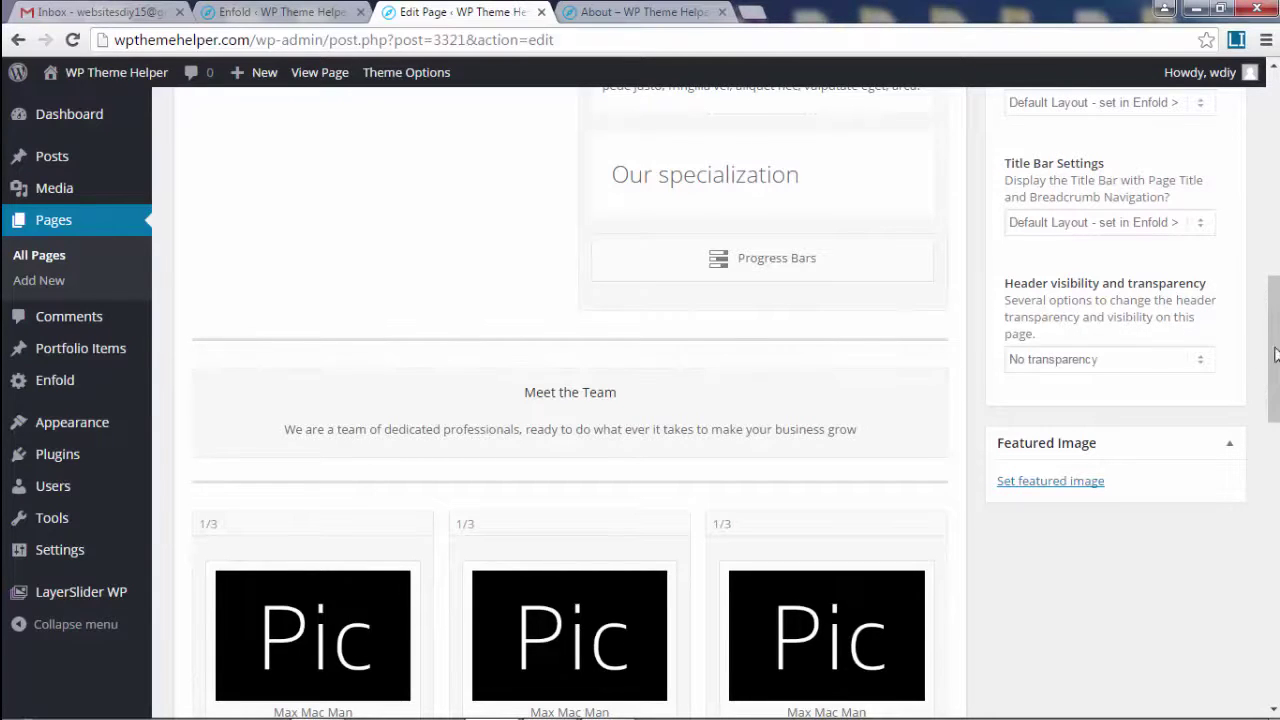
pyautogui.scroll(1, 913, 390)
pyautogui.scroll(2, 913, 390)
pyautogui.scroll(2, 913, 390)
pyautogui.scroll(2, 913, 390)
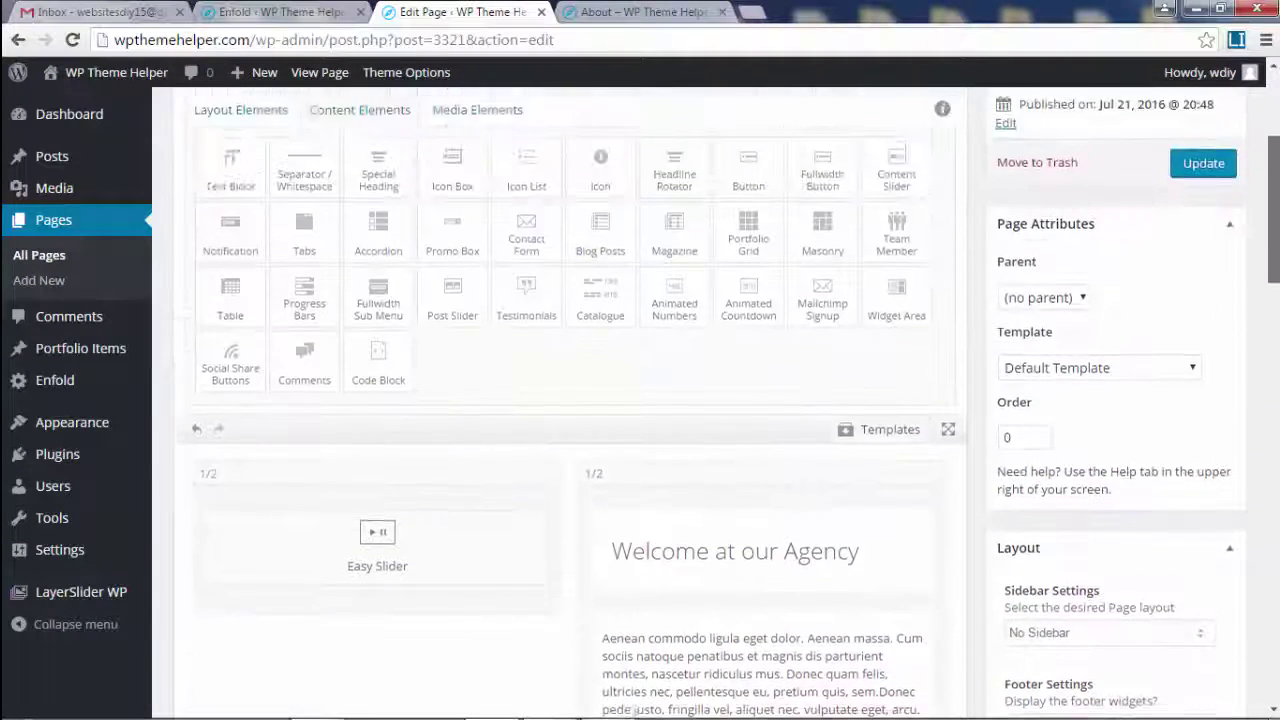
pyautogui.scroll(2, 913, 390)
pyautogui.scroll(-2, 913, 390)
pyautogui.scroll(-2, 913, 390)
pyautogui.scroll(-4, 1174, 371)
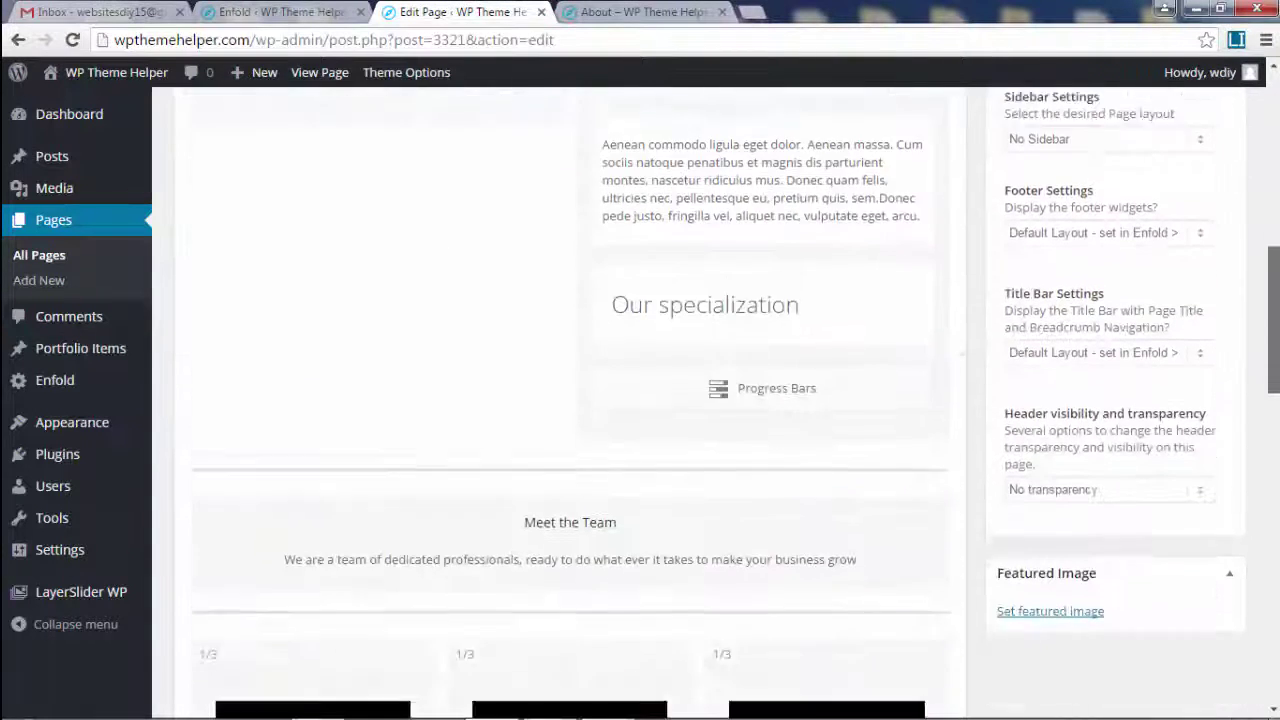
pyautogui.scroll(-2, 1174, 371)
pyautogui.scroll(-1, 1174, 371)
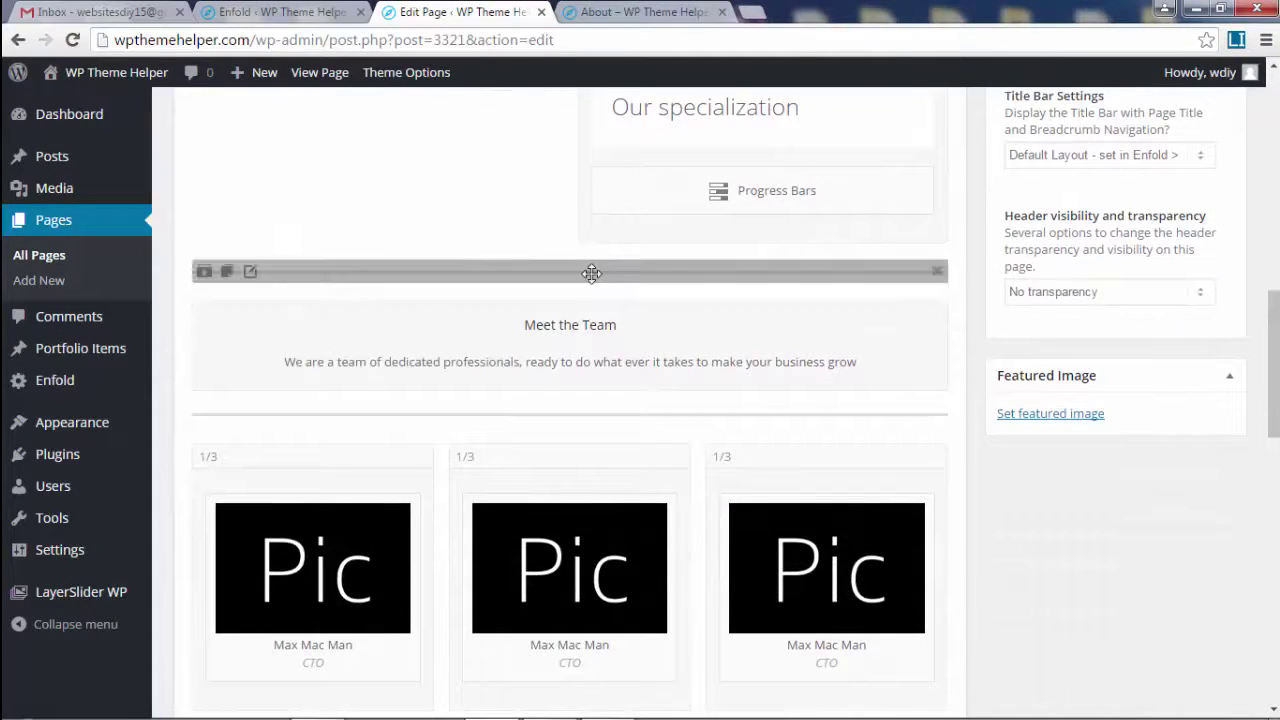
pyautogui.moveTo(624, 274)
pyautogui.mouseDown()
pyautogui.moveTo(660, 493)
pyautogui.moveTo(517, 431)
pyautogui.moveTo(577, 283)
pyautogui.moveTo(528, 271)
pyautogui.moveTo(549, 301)
pyautogui.mouseUp()
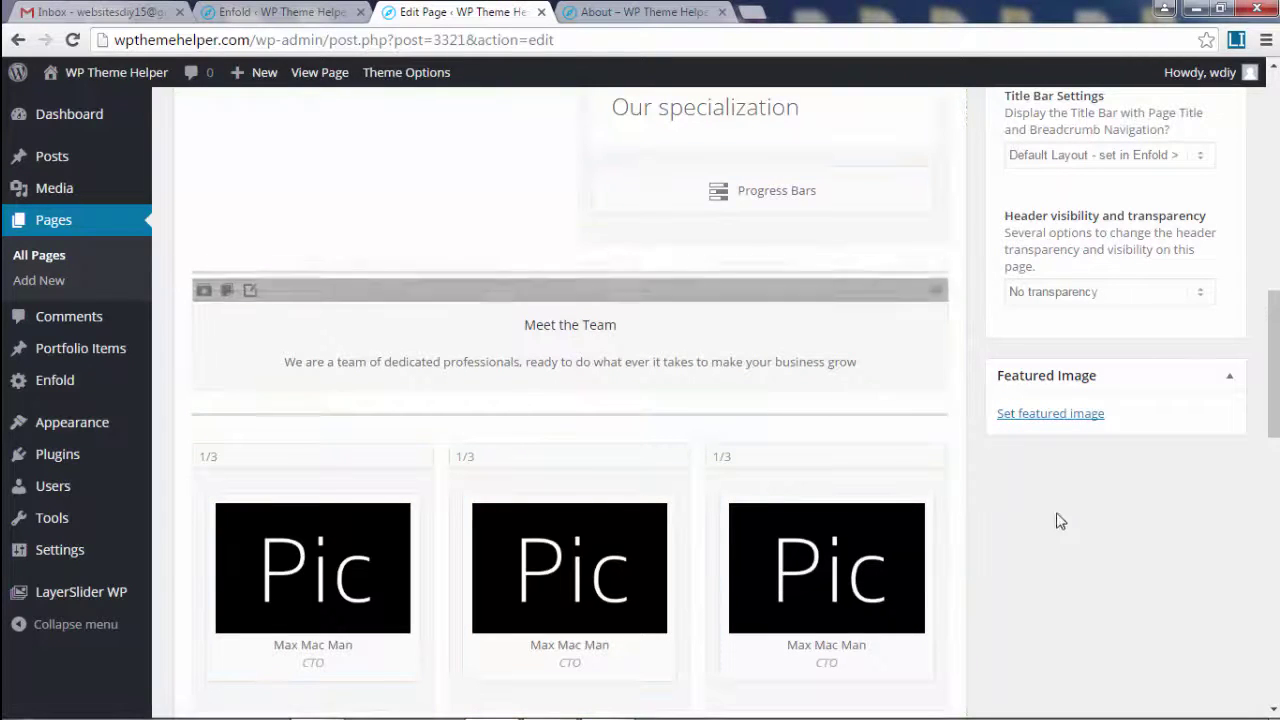
pyautogui.scroll(1, 1272, 400)
pyautogui.scroll(7, 1272, 400)
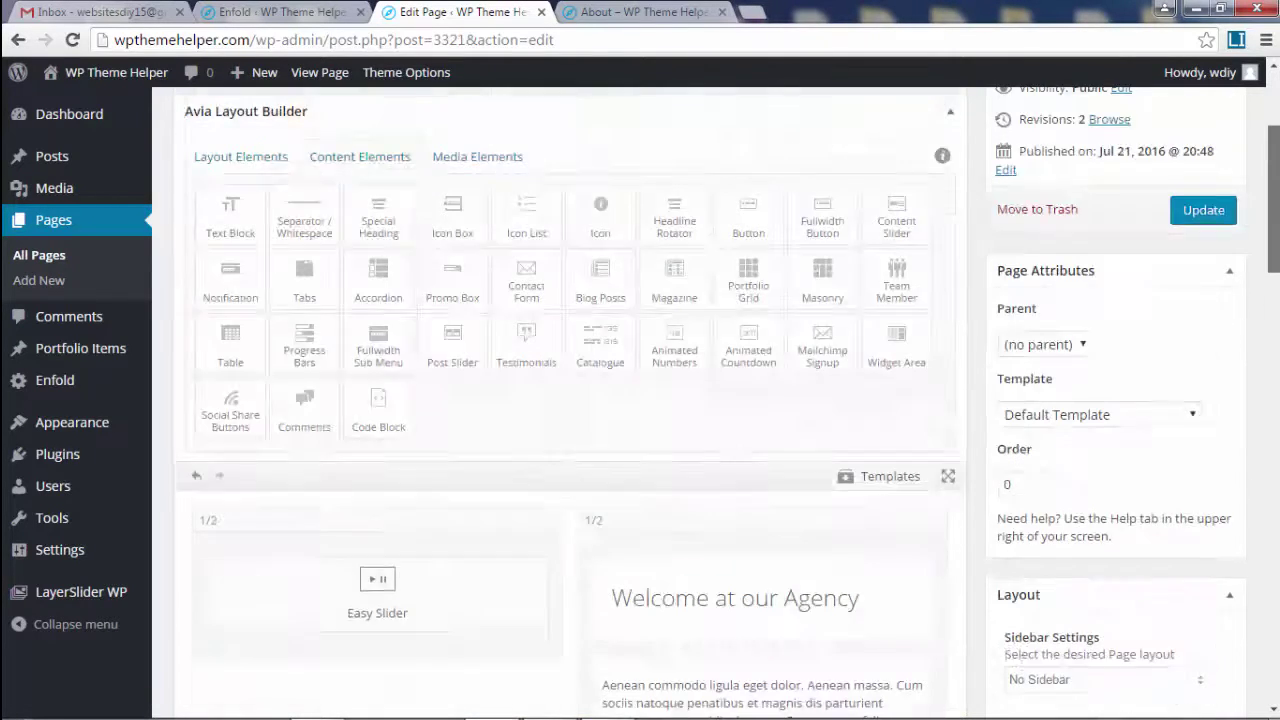
# Reload the live About page to check the separator above Meet the Team, then return to the editor.
pyautogui.click(650, 12)
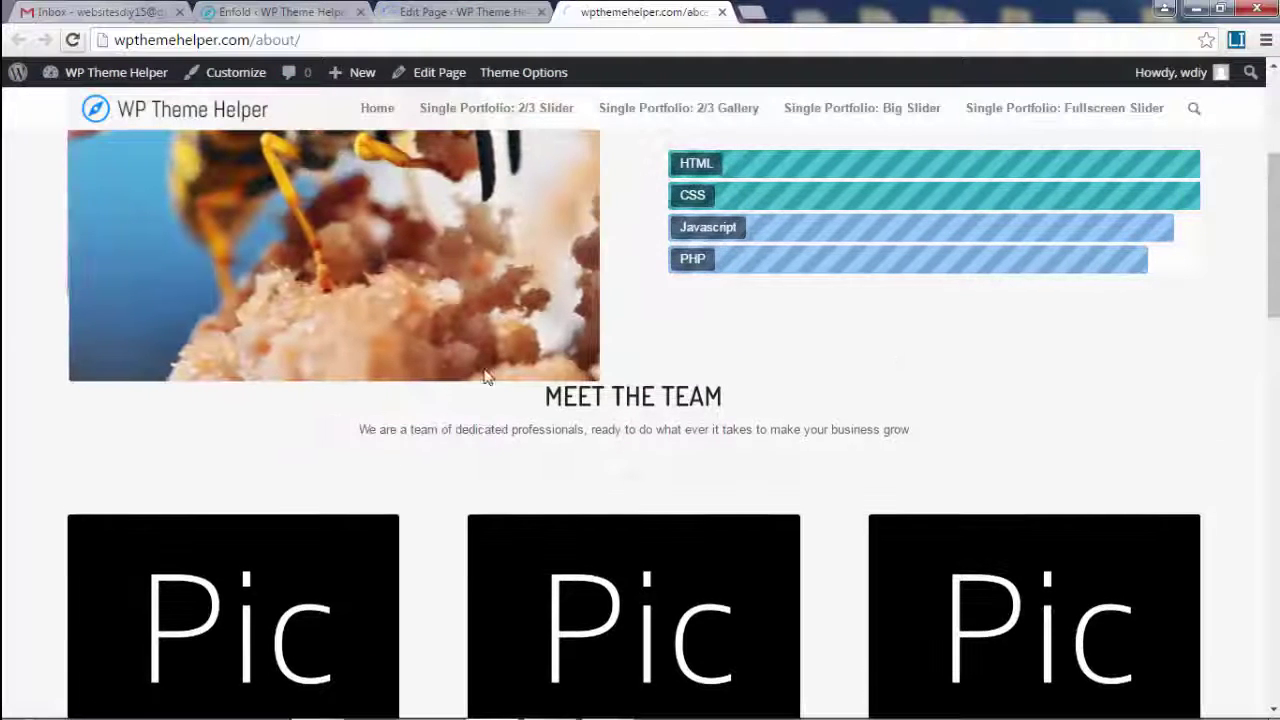
pyautogui.click(75, 40)
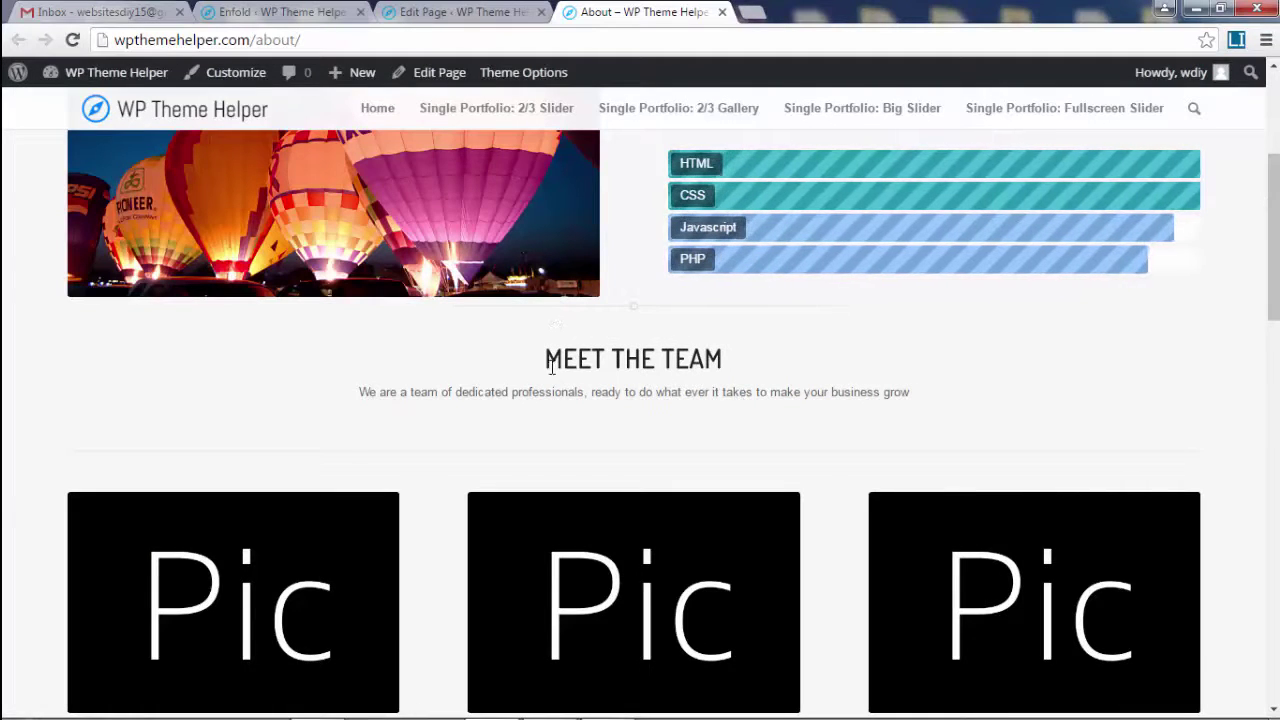
pyautogui.moveTo(549, 366); pyautogui.dragTo(808, 382)
pyautogui.click(812, 392)
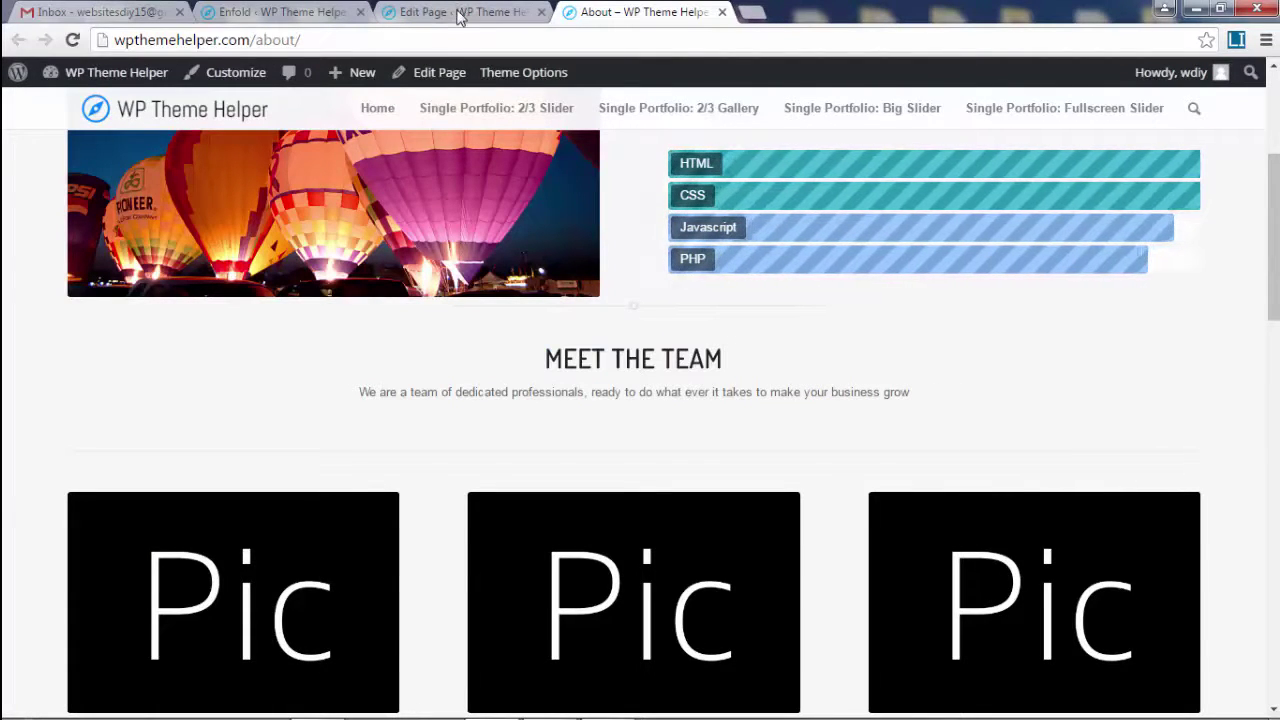
pyautogui.click(458, 15)
pyautogui.scroll(-2, 582, 312)
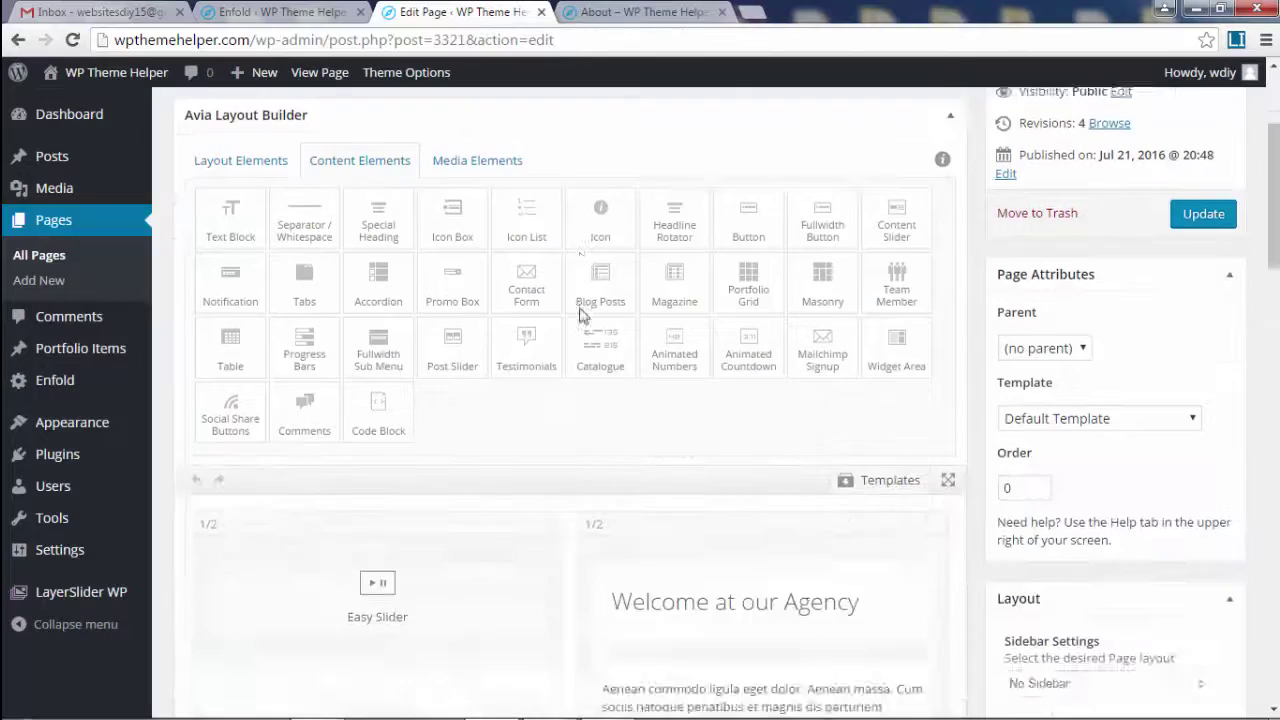
pyautogui.scroll(-3, 580, 312)
pyautogui.scroll(-3, 580, 309)
pyautogui.scroll(-2, 570, 302)
pyautogui.moveTo(583, 287)
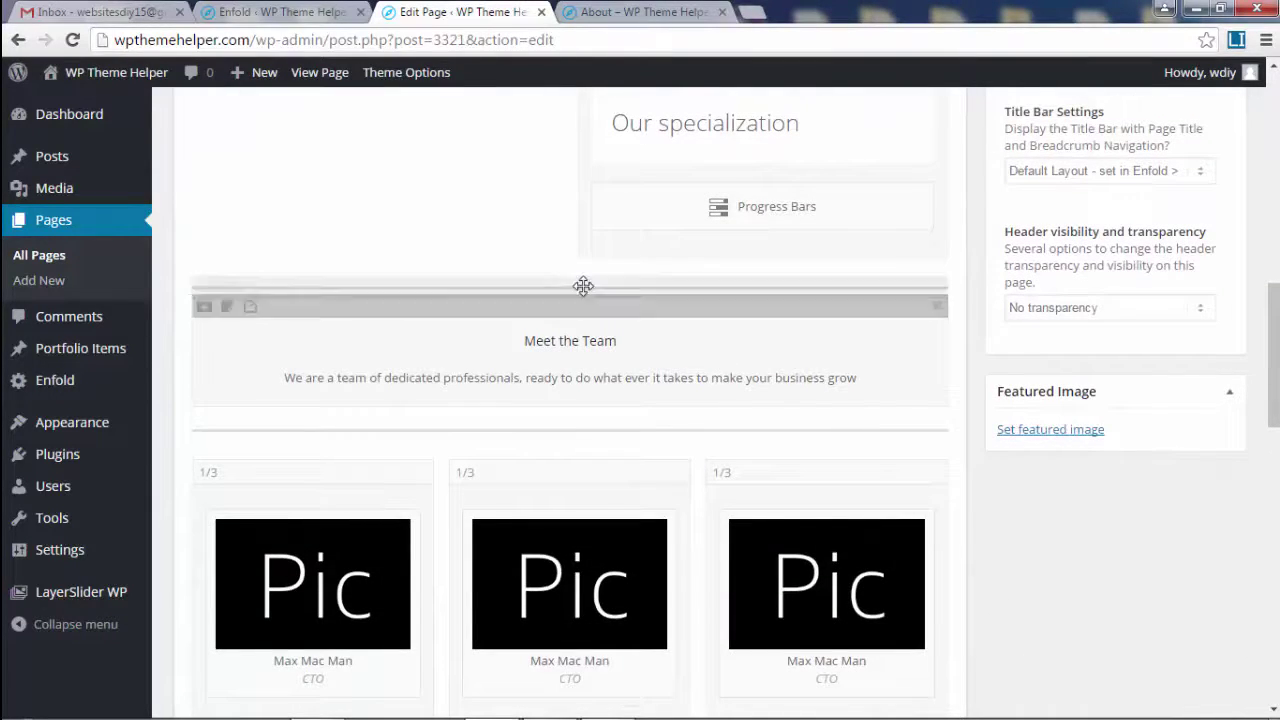
# Give the separator Custom horizontal ruler styling with a 50px top margin and save it.
pyautogui.click(251, 288)
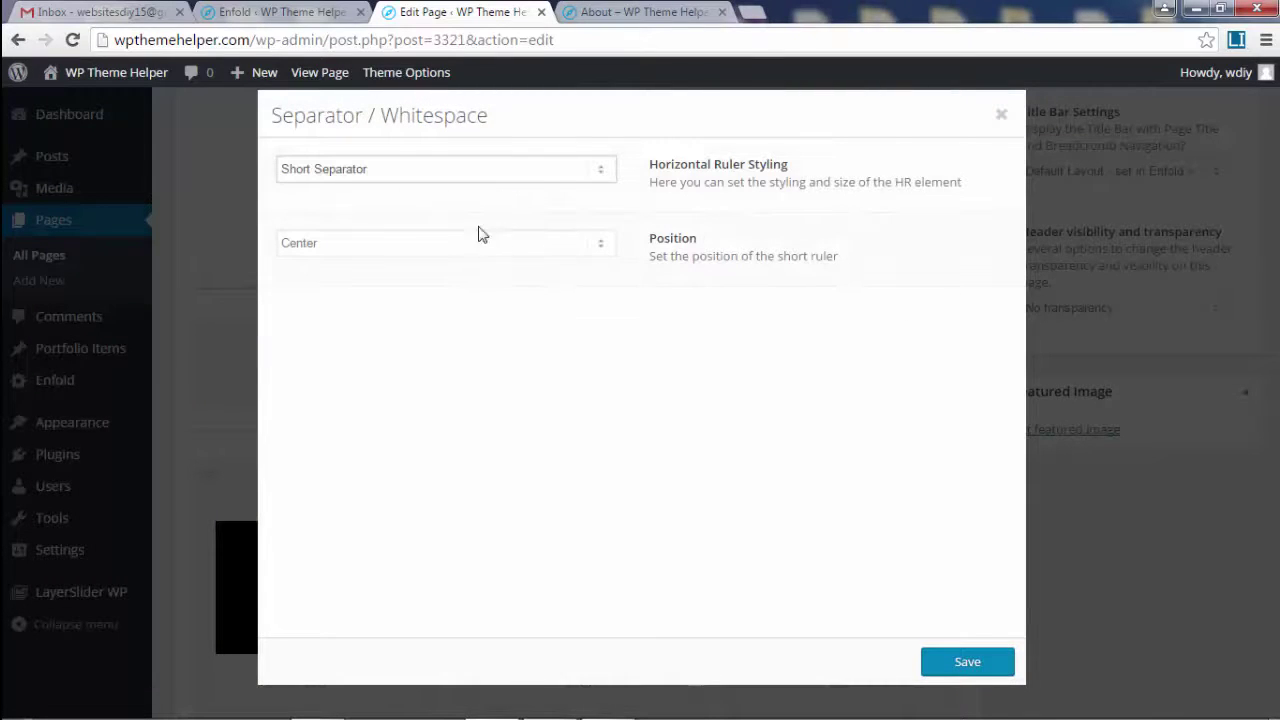
pyautogui.click(465, 175)
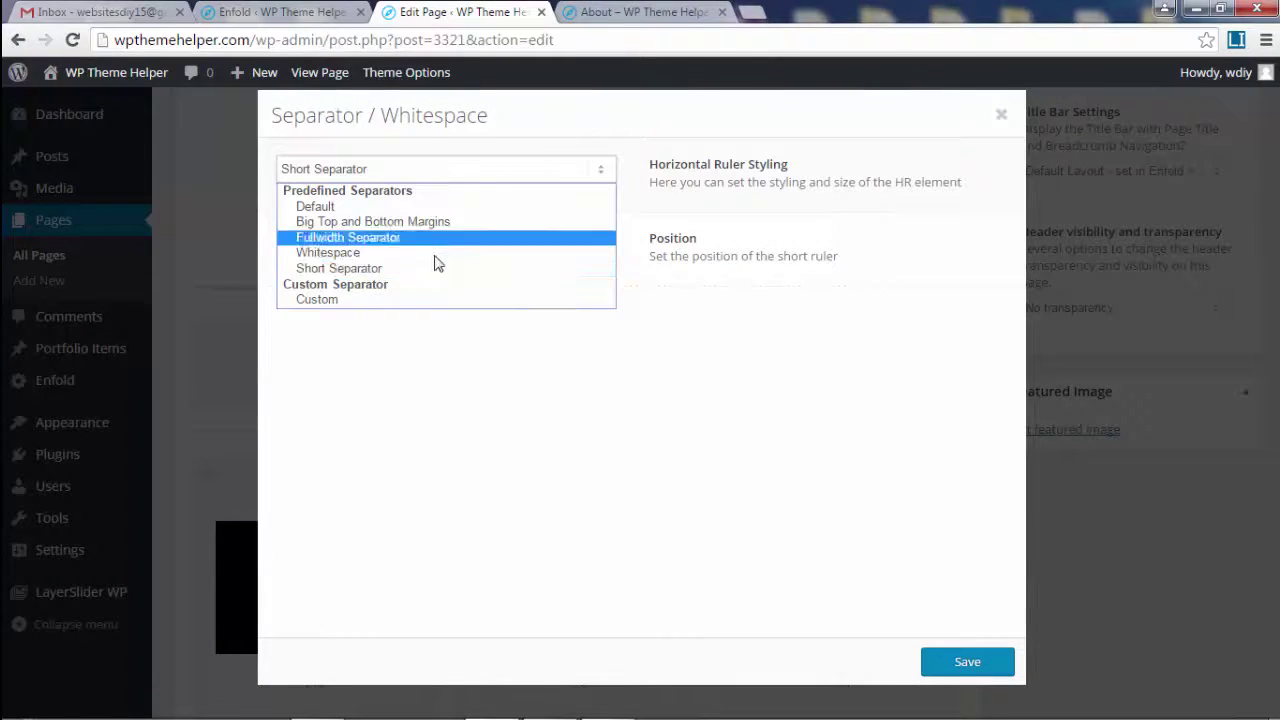
pyautogui.click(426, 300)
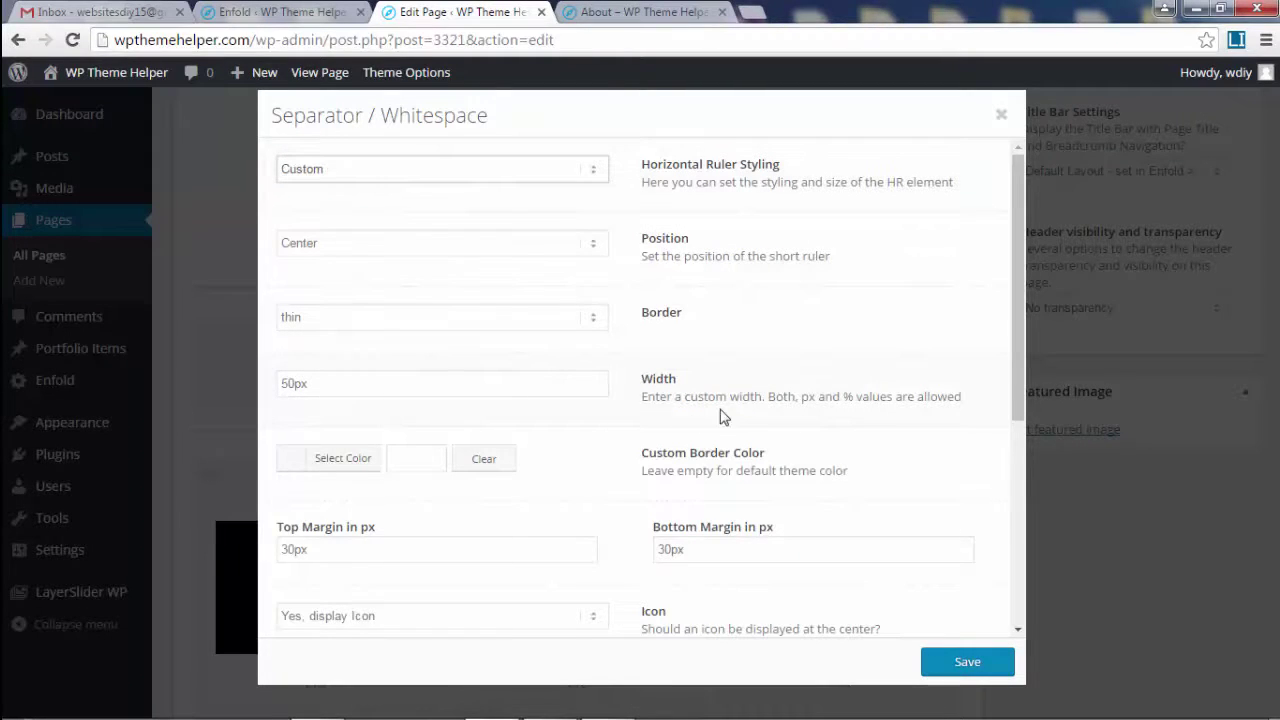
pyautogui.scroll(-1, 722, 417)
pyautogui.scroll(-3, 268, 472)
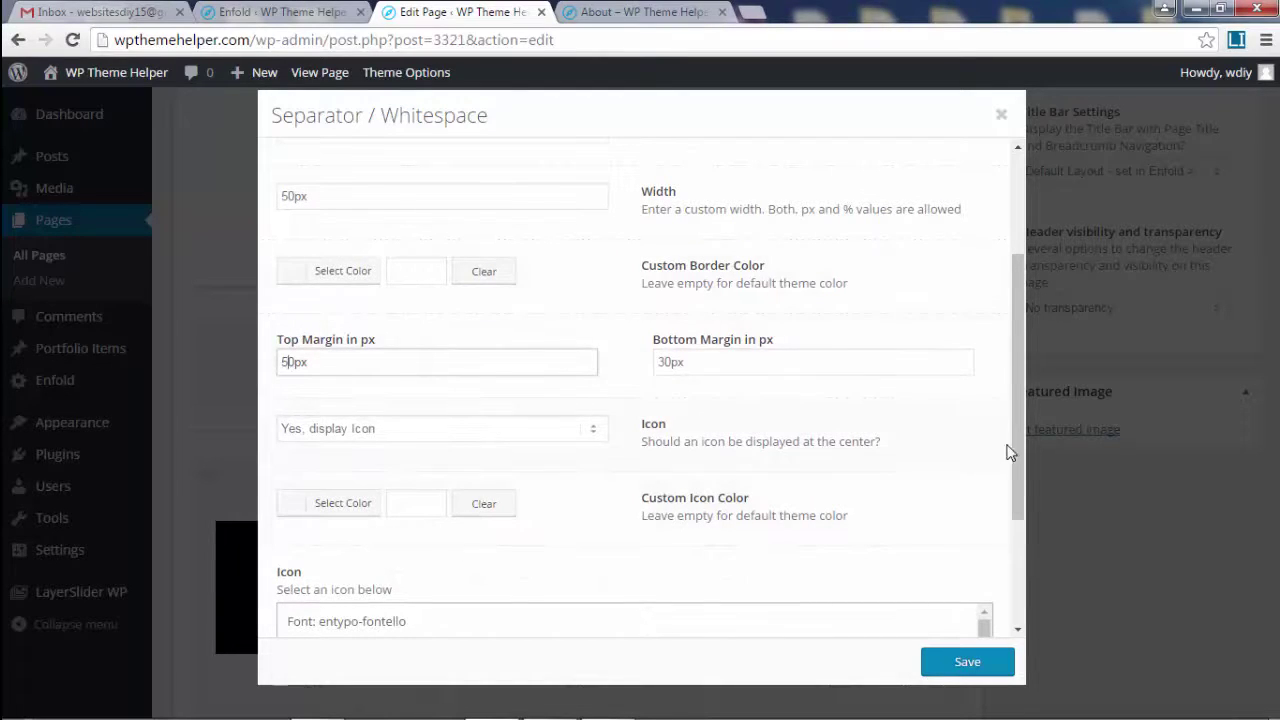
pyautogui.scroll(3, 1023, 340)
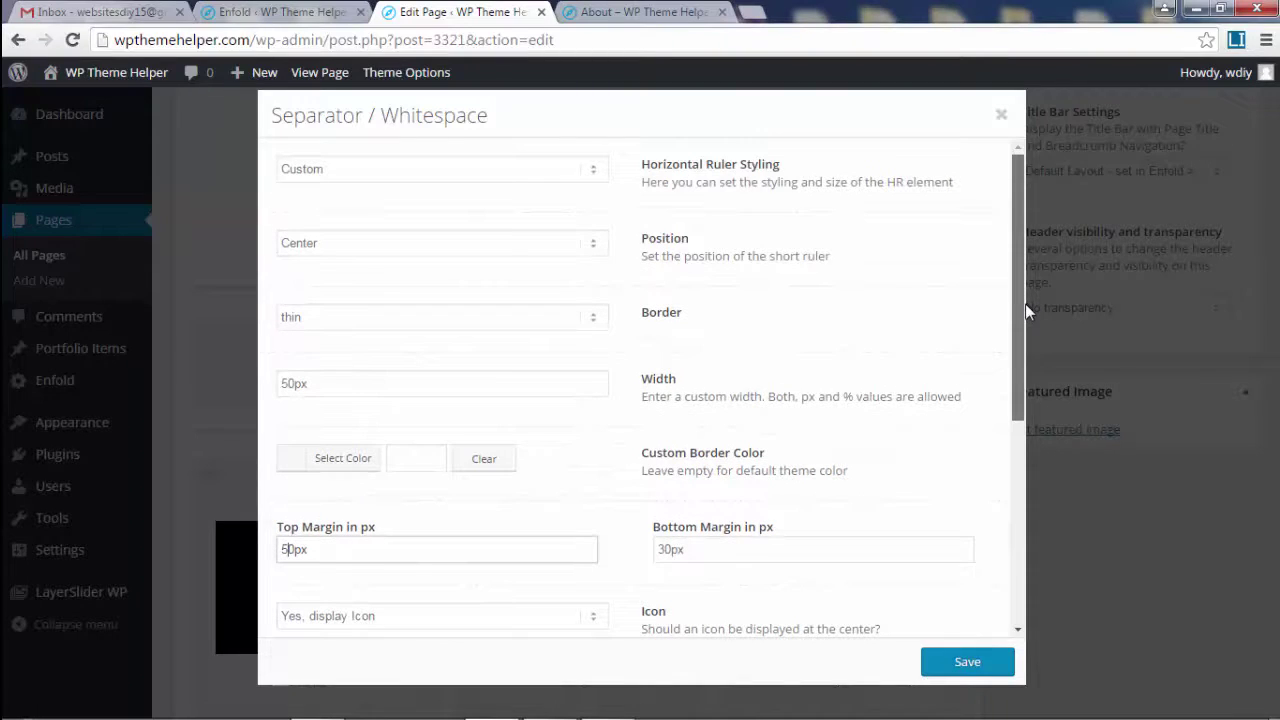
pyautogui.click(967, 665)
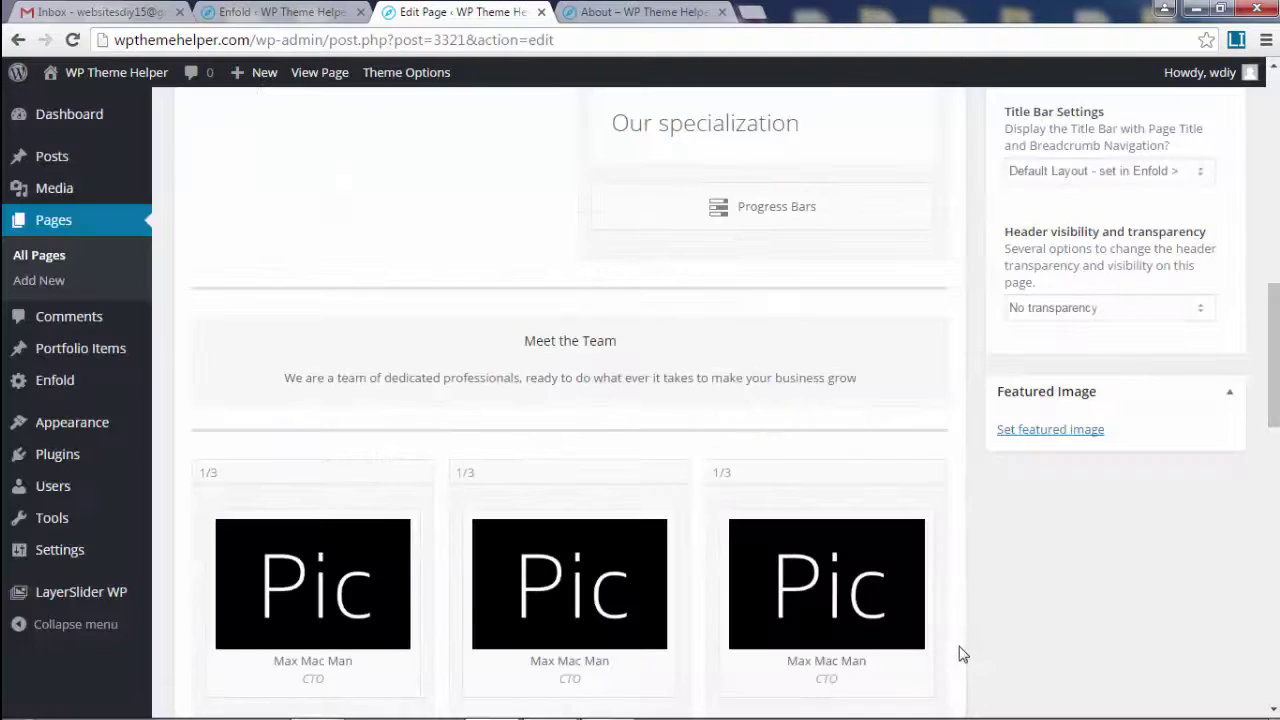
# Reload the live About page and scroll to confirm the star separator above Meet the Team.
pyautogui.scroll(10, 1240, 360)
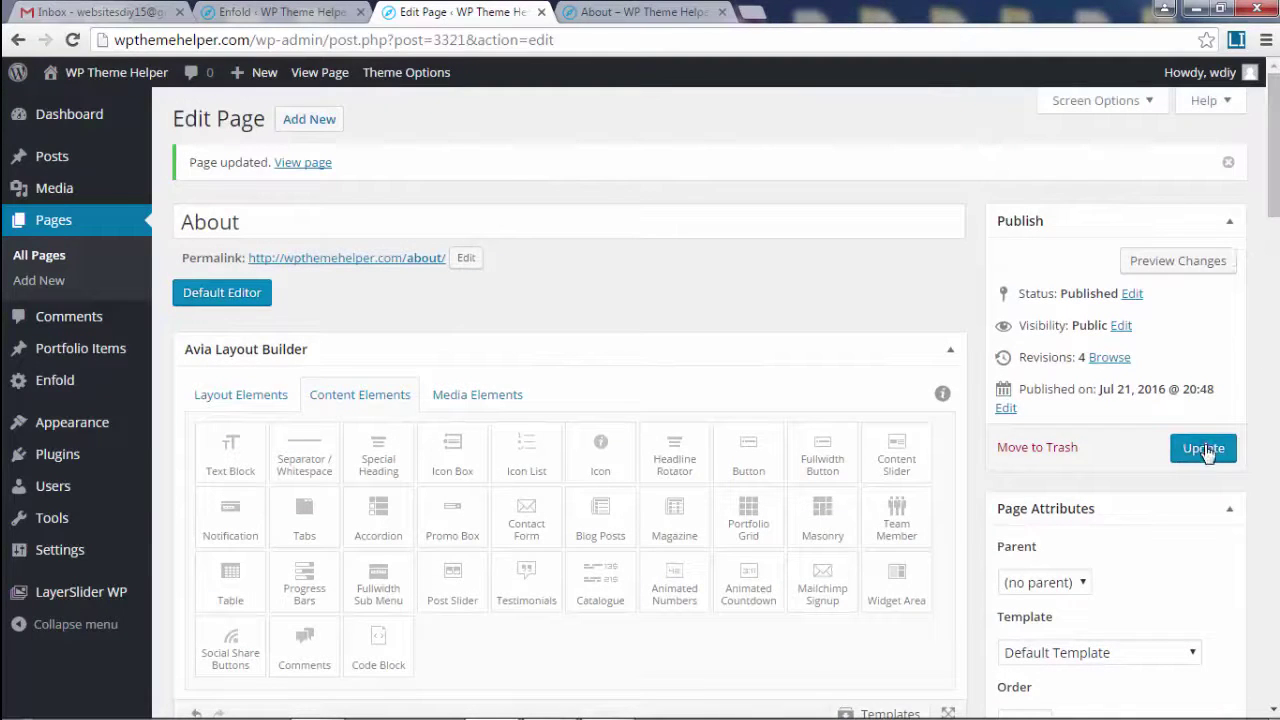
pyautogui.click(625, 15)
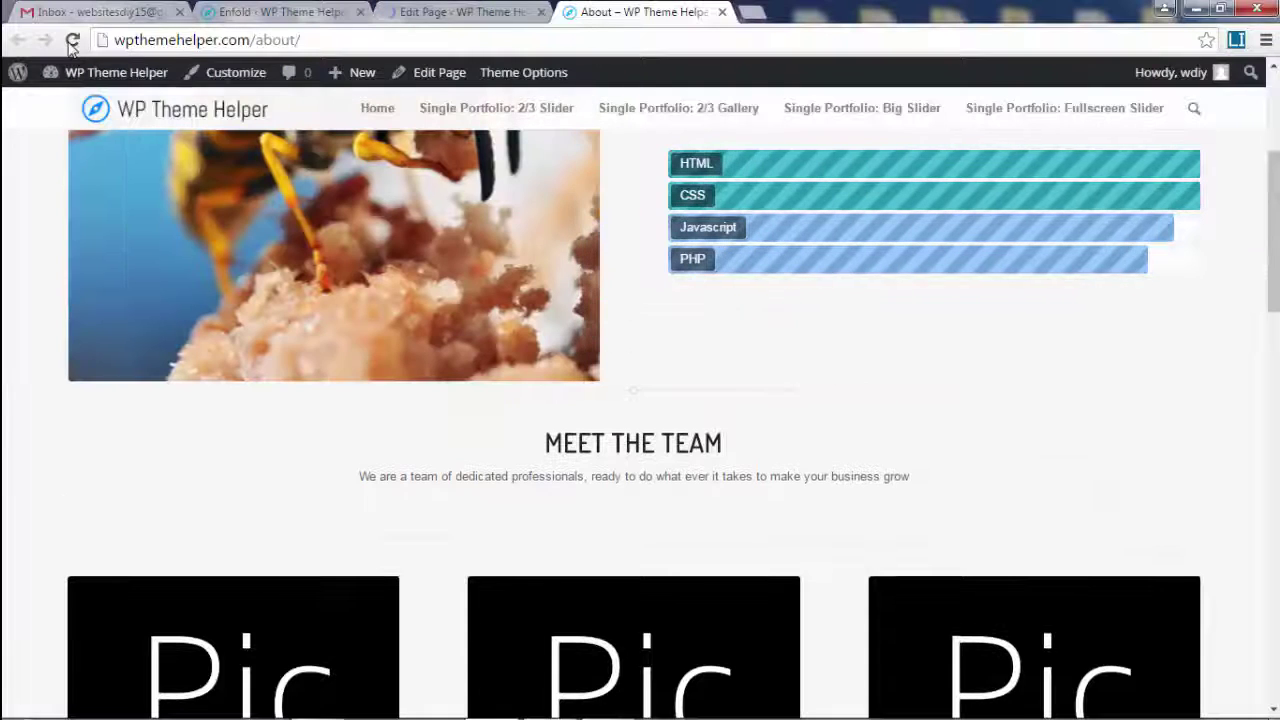
pyautogui.click(73, 41)
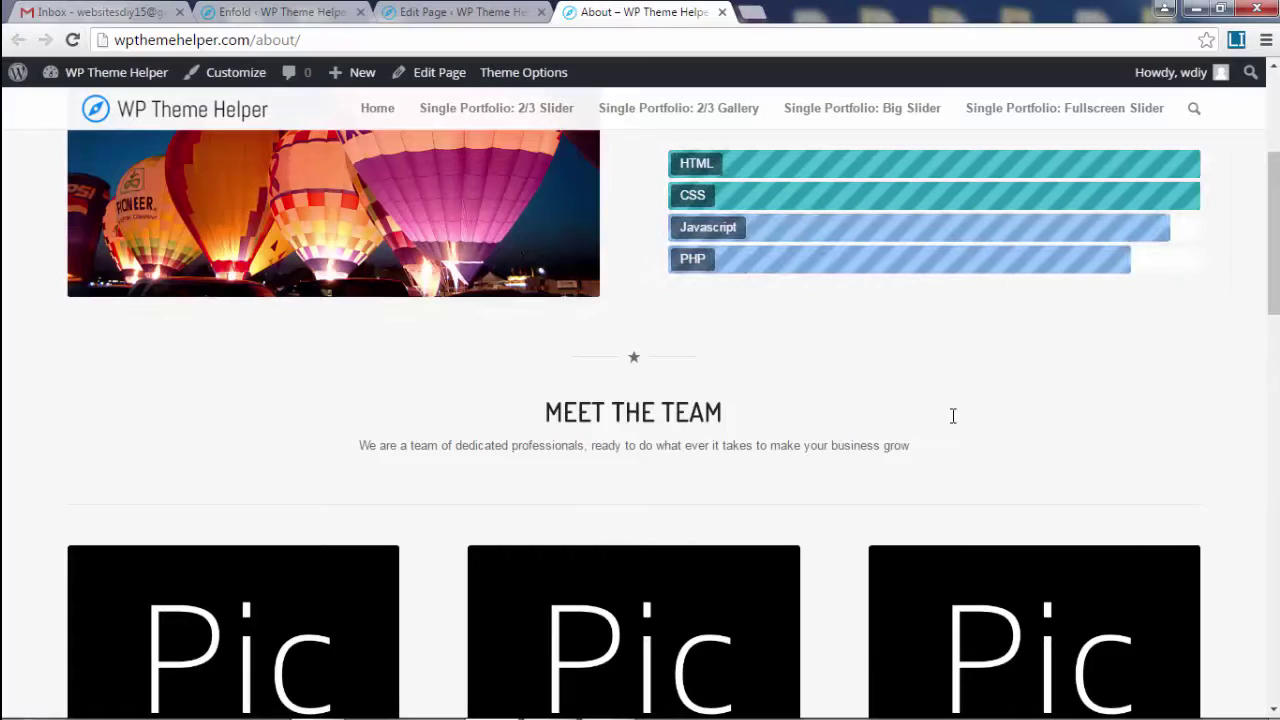
pyautogui.tripleClick(989, 437)
pyautogui.click(1100, 400)
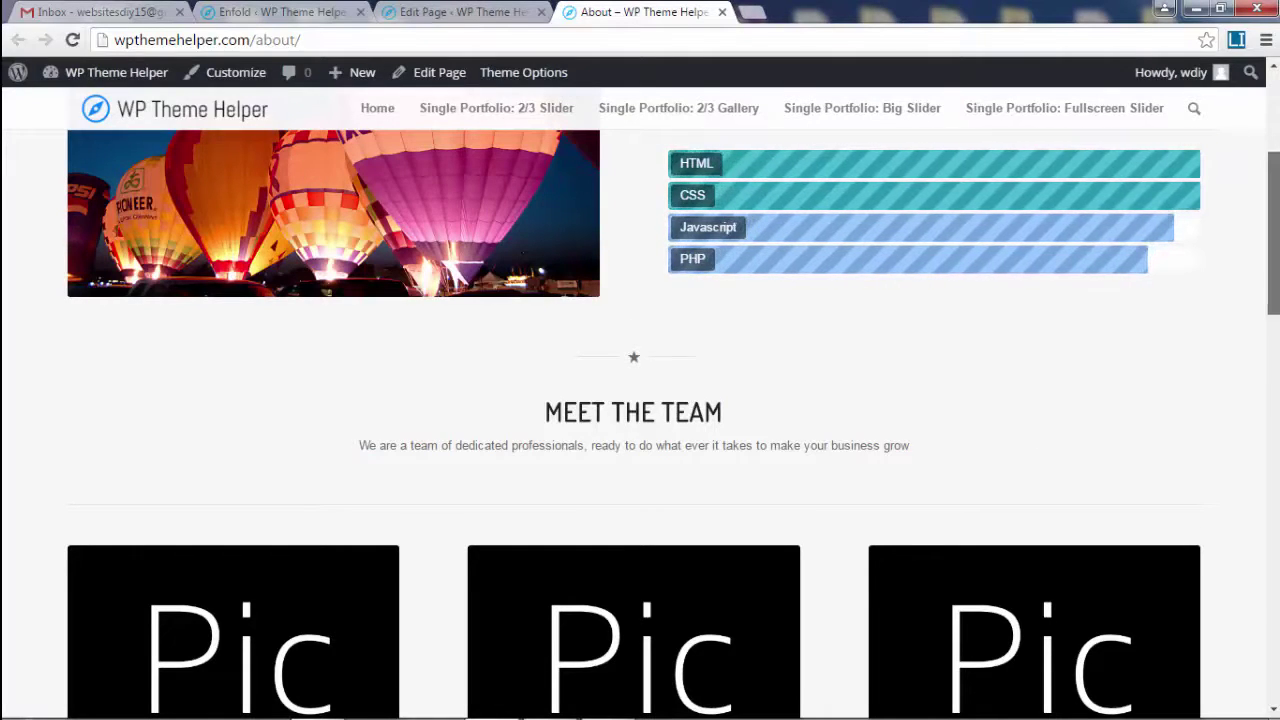
pyautogui.scroll(-6, 1216, 350)
pyautogui.scroll(-5, 1216, 350)
pyautogui.scroll(8, 1216, 350)
pyautogui.scroll(4, 640, 400)
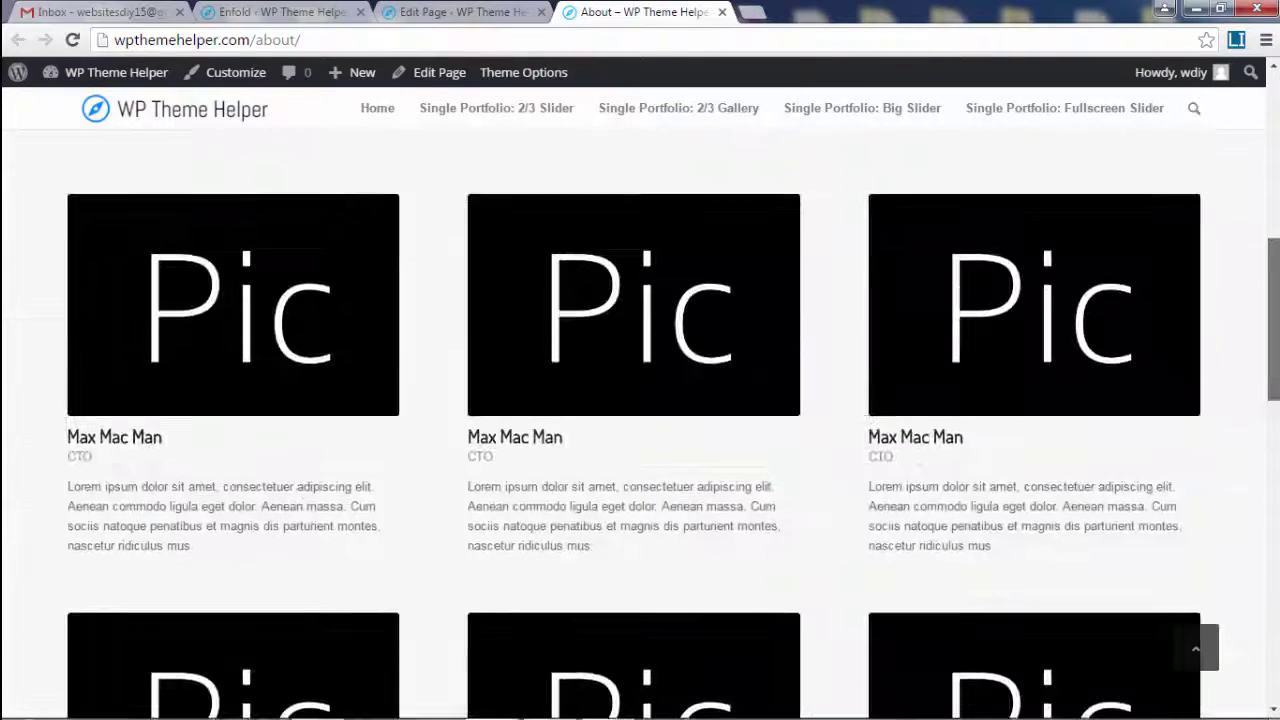
pyautogui.scroll(1, 640, 400)
pyautogui.scroll(2, 640, 400)
# Delete all four team member cards from the About page layout.
pyautogui.click(465, 12)
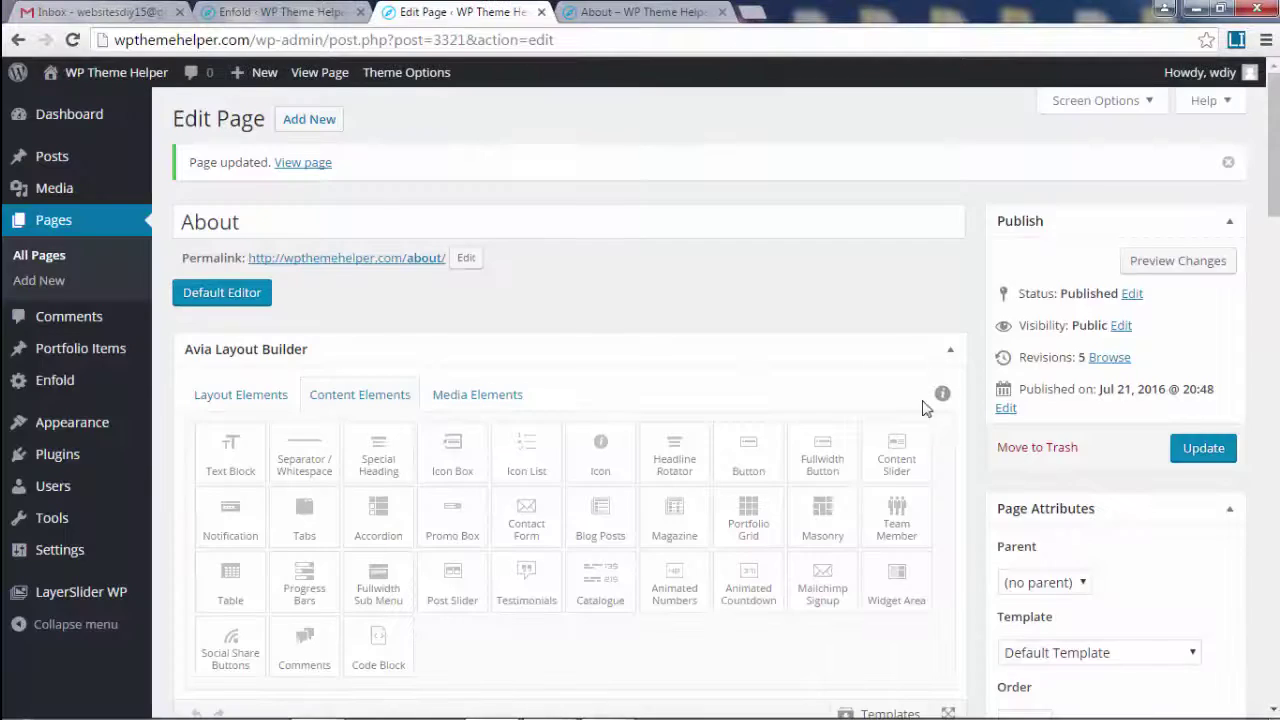
pyautogui.scroll(-3, 925, 408)
pyautogui.scroll(-2, 889, 457)
pyautogui.scroll(-2, 883, 451)
pyautogui.scroll(3, 803, 461)
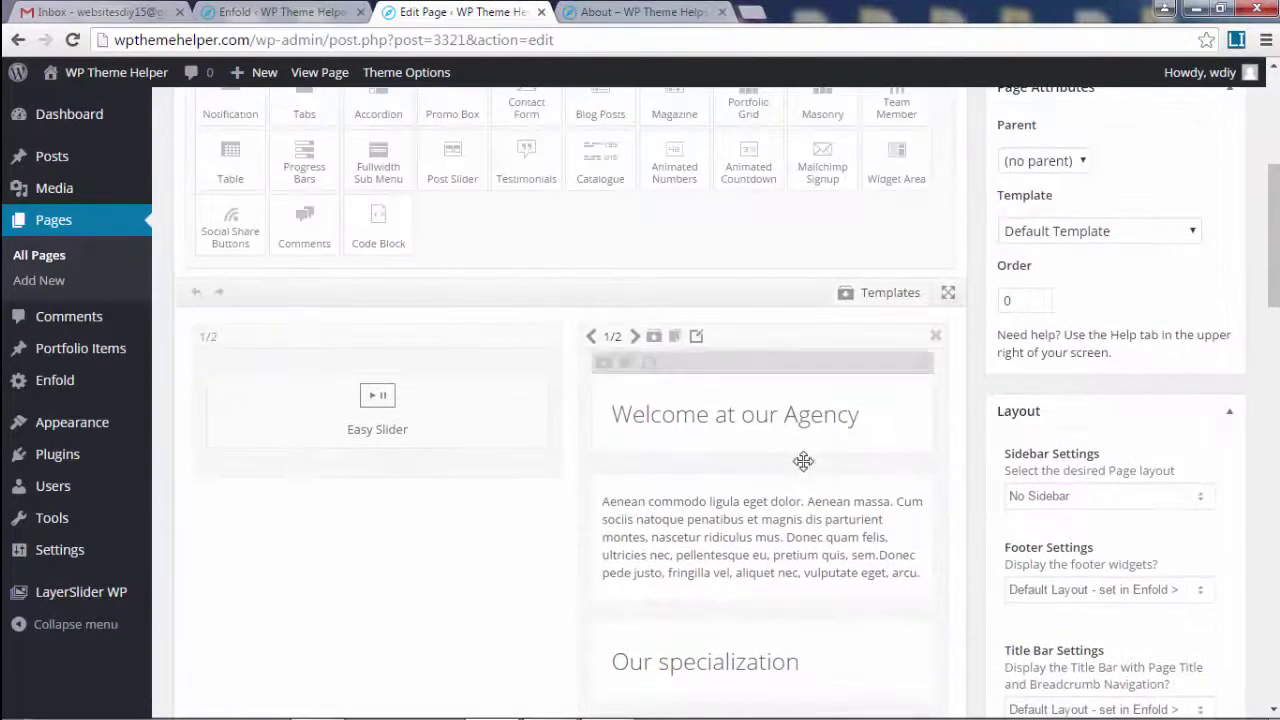
pyautogui.scroll(-4, 800, 494)
pyautogui.scroll(-3, 791, 514)
pyautogui.scroll(-1, 435, 332)
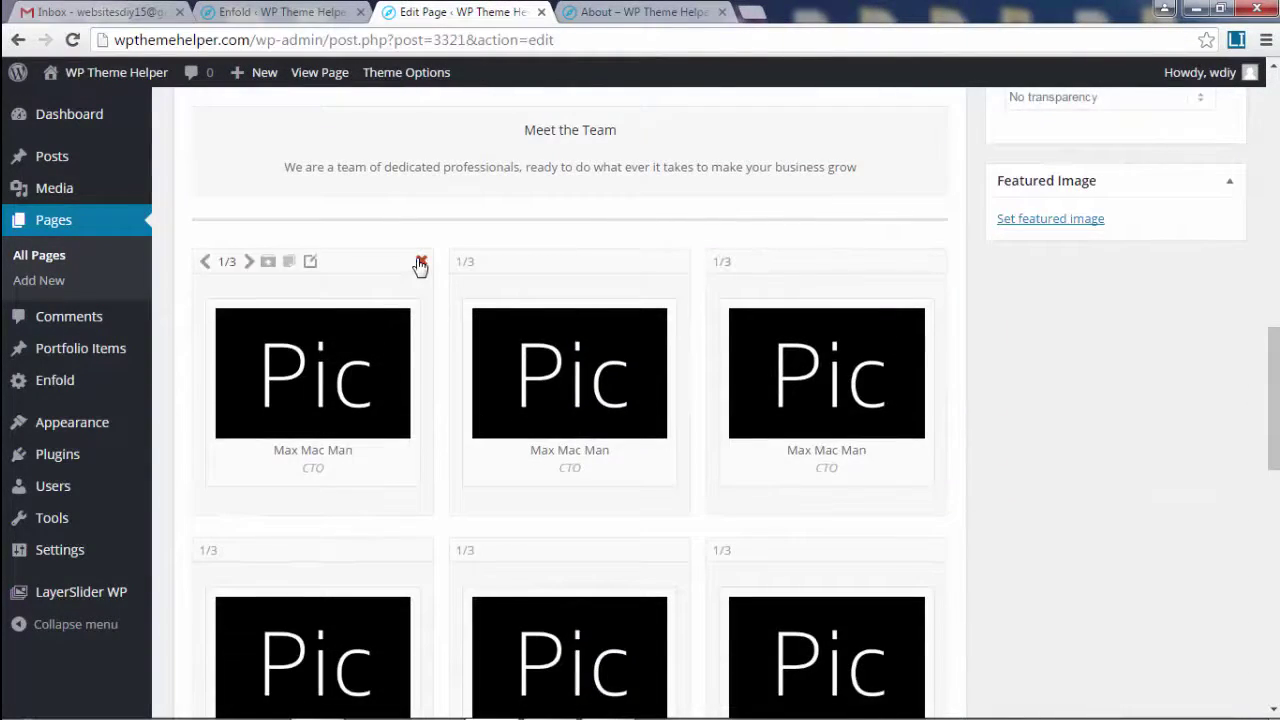
pyautogui.click(420, 263)
pyautogui.click(420, 263)
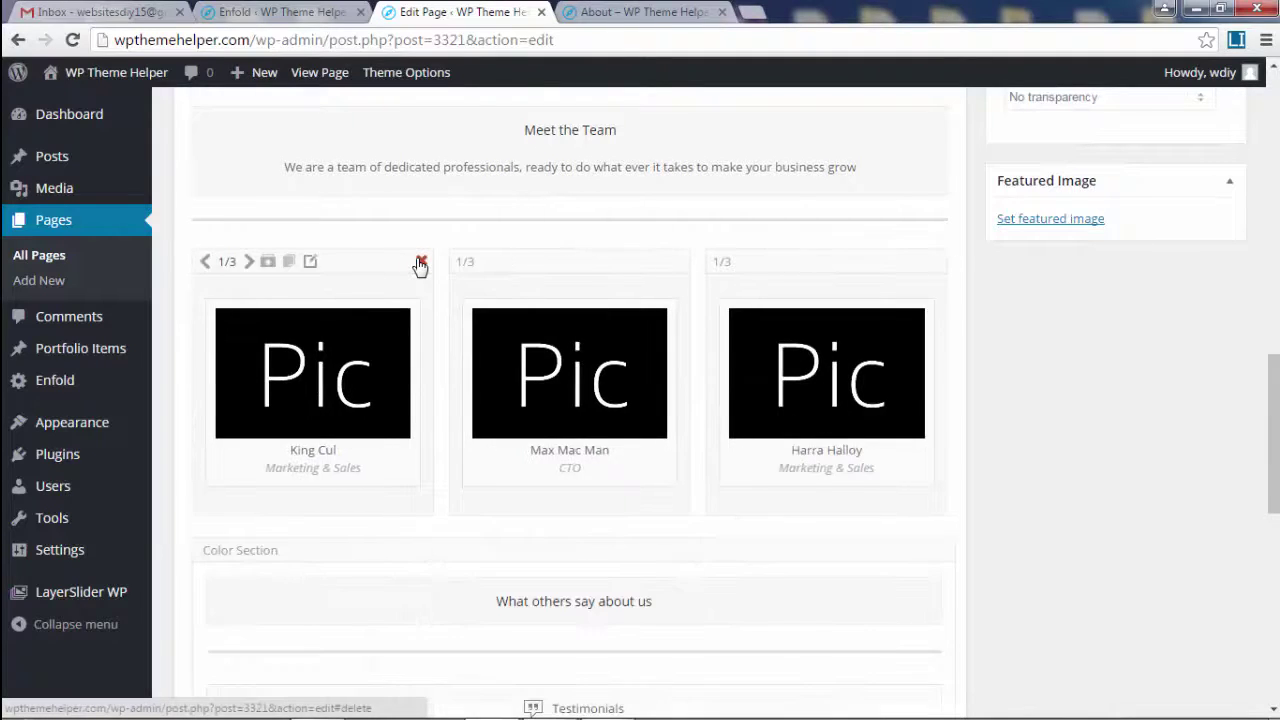
pyautogui.click(420, 263)
pyautogui.click(420, 263)
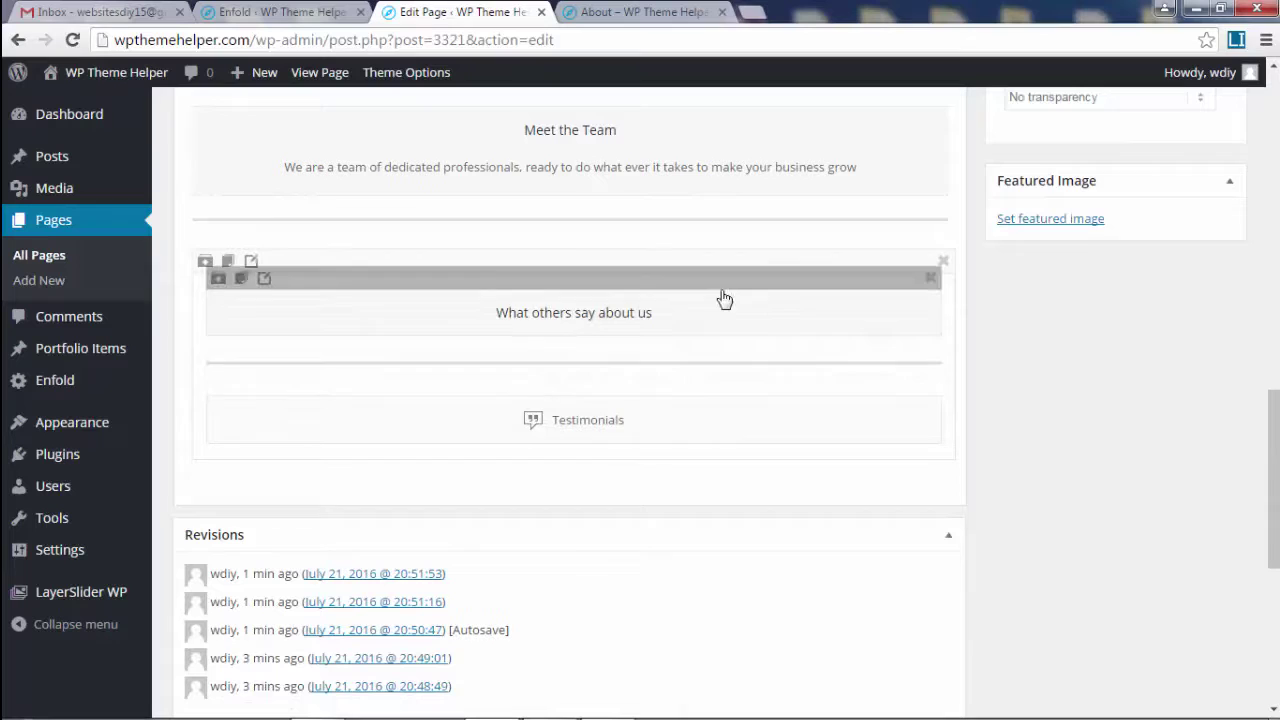
# Delete the Meet the Team heading section so the testimonials follow the progress bars.
pyautogui.moveTo(745, 271)
pyautogui.mouseDown()
pyautogui.moveTo(621, 358)
pyautogui.moveTo(897, 259)
pyautogui.mouseUp()
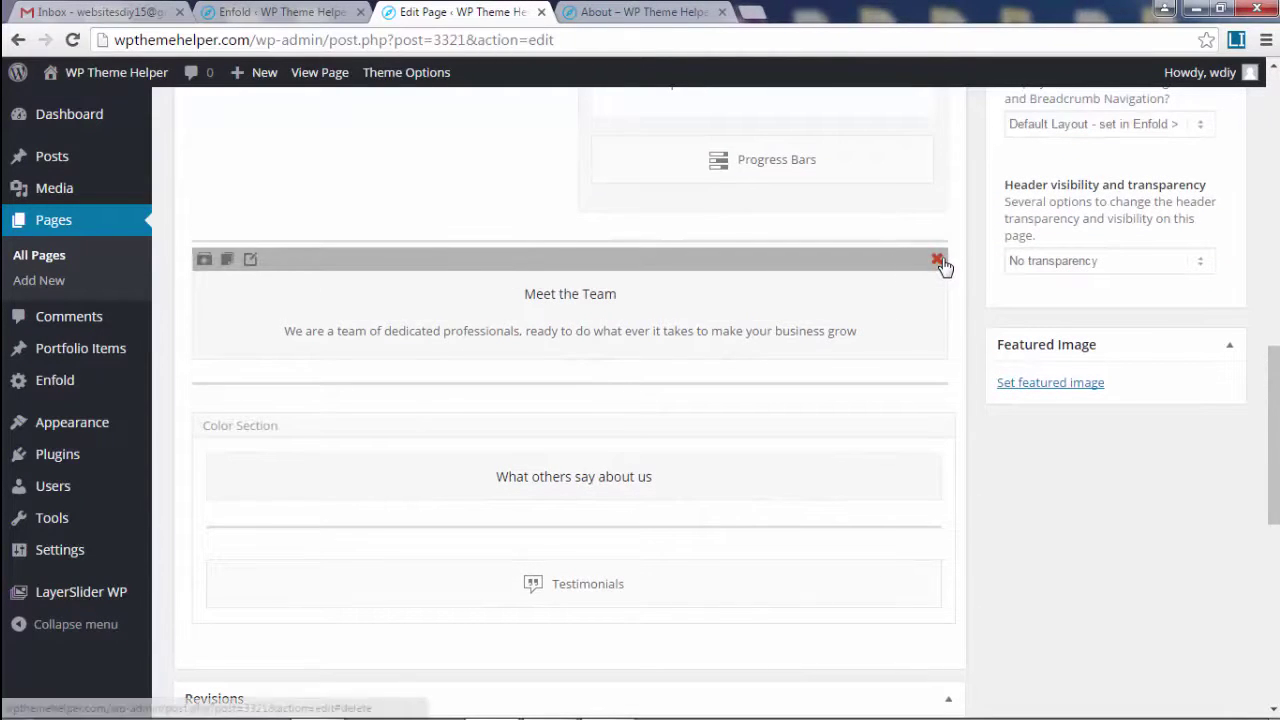
pyautogui.click(939, 261)
pyautogui.moveTo(789, 363); pyautogui.dragTo(681, 277)
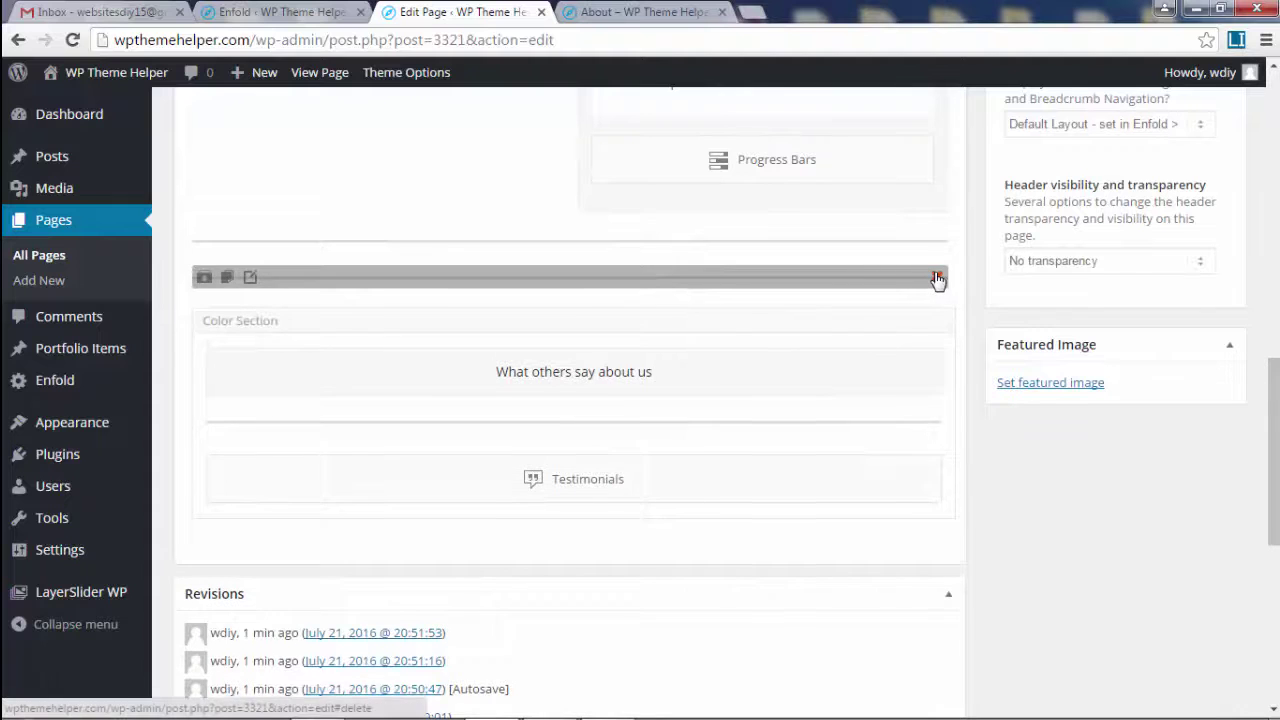
pyautogui.scroll(2, 963, 394)
pyautogui.scroll(3, 960, 396)
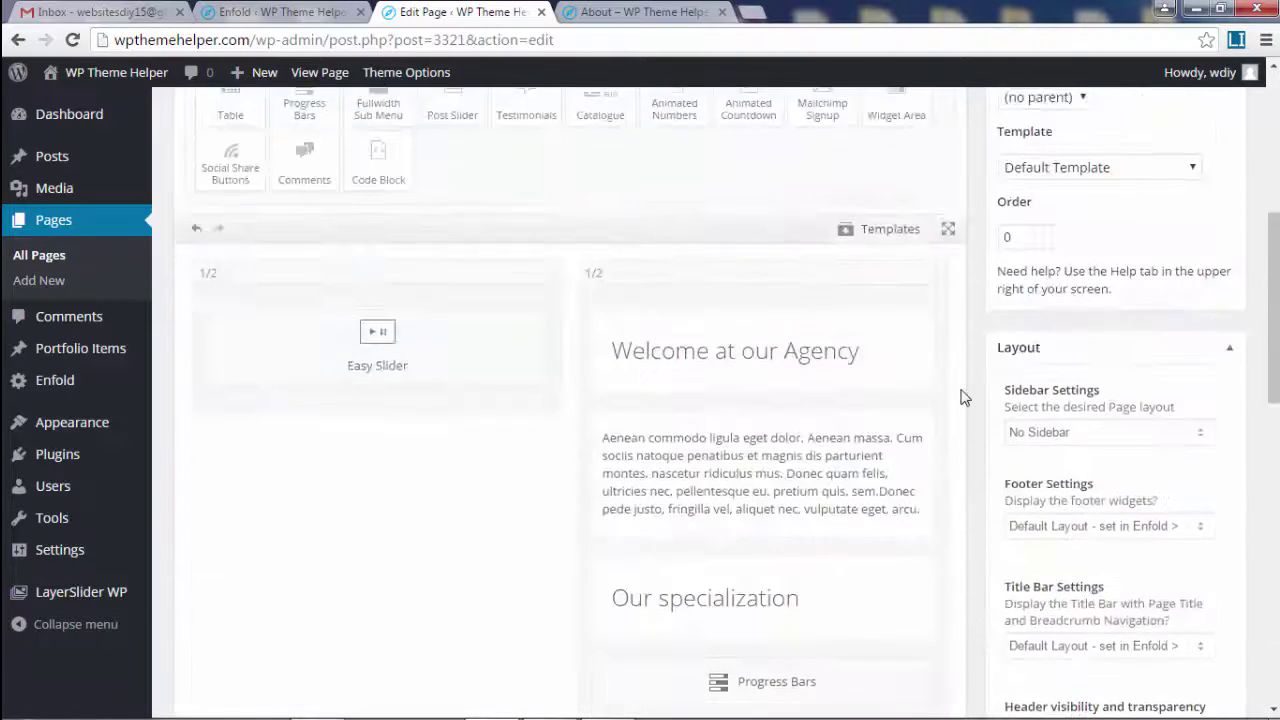
pyautogui.scroll(2, 960, 396)
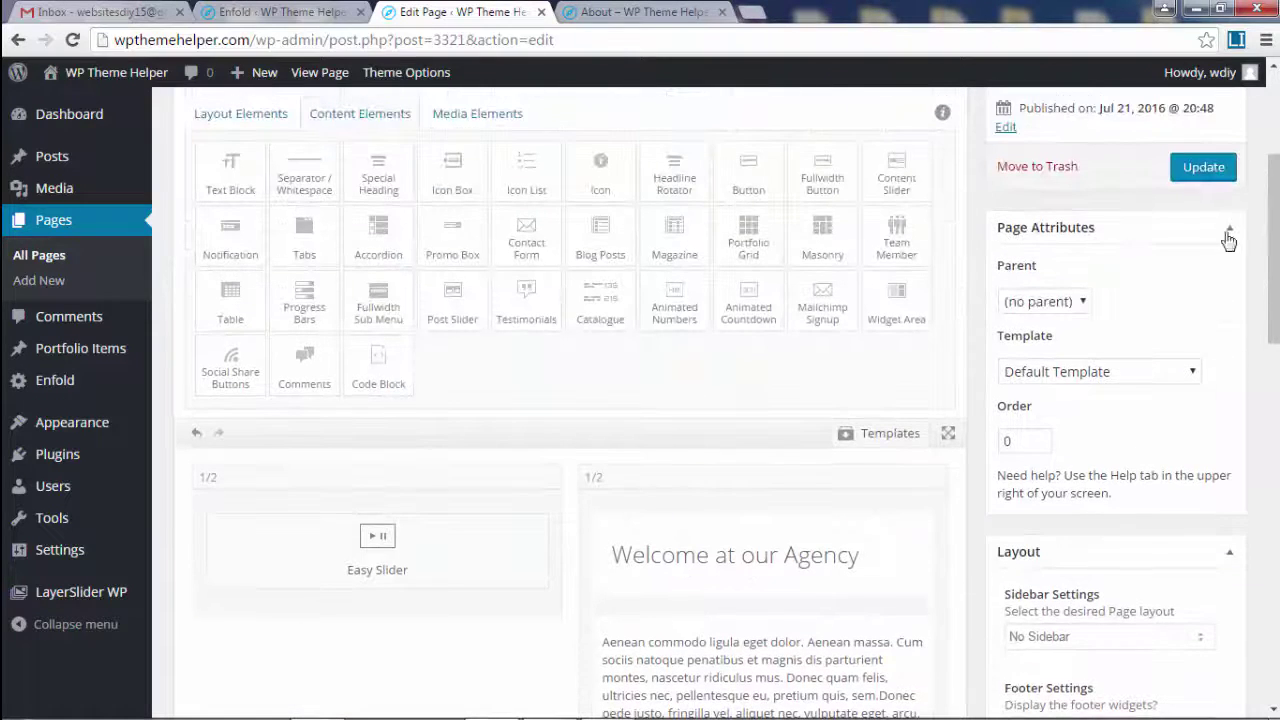
# Reload the live About page and confirm testimonials follow the skill bars with no team section.
pyautogui.click(632, 12)
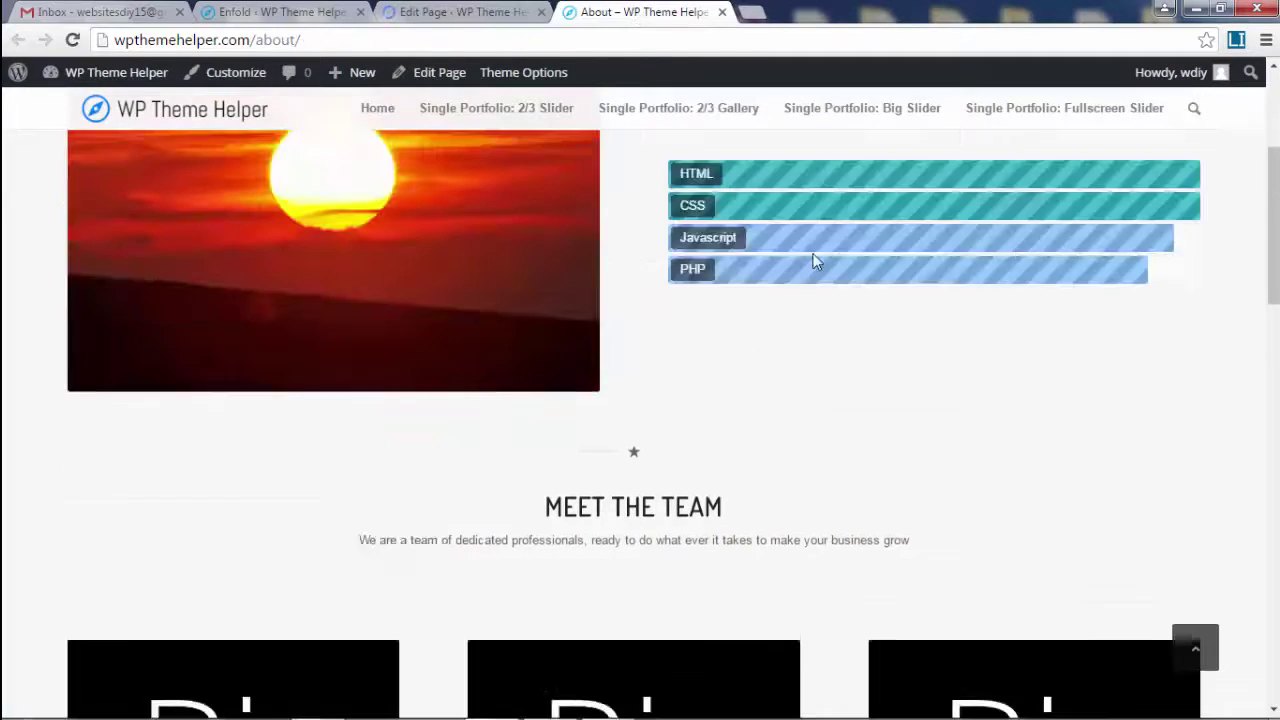
pyautogui.press('F5')
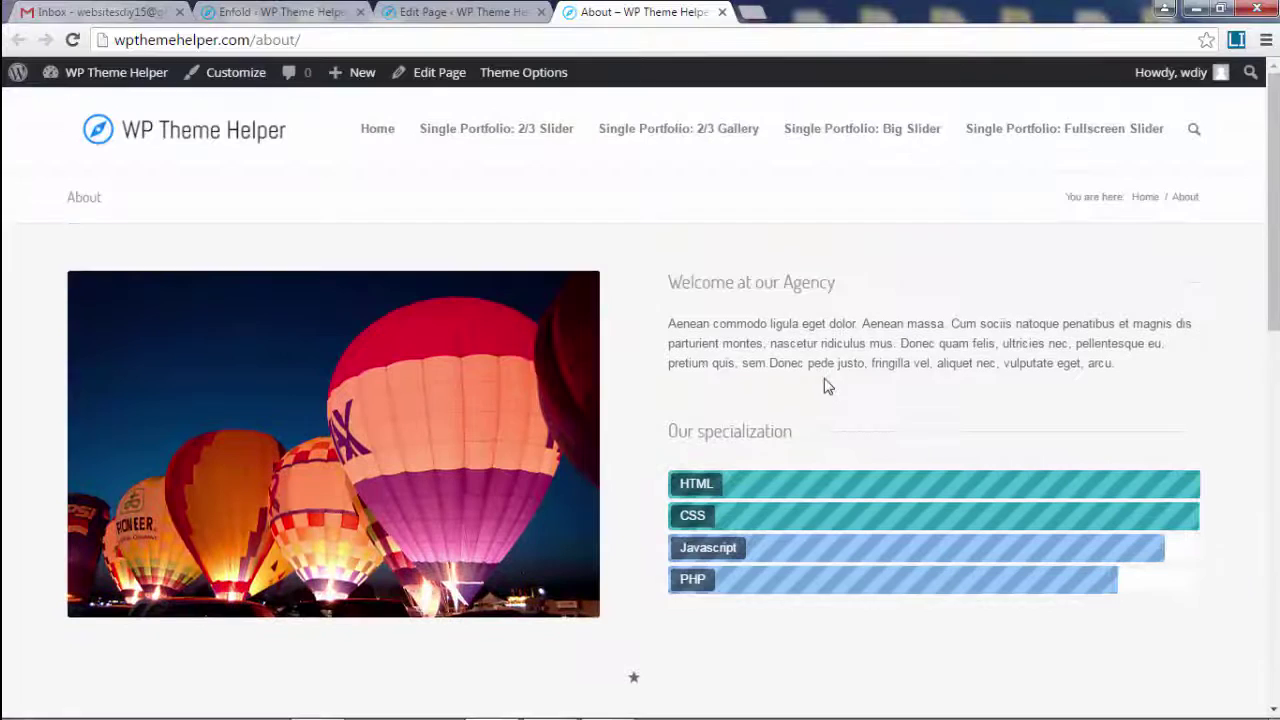
pyautogui.scroll(-2, 826, 386)
pyautogui.scroll(-2, 826, 386)
pyautogui.scroll(-1, 640, 400)
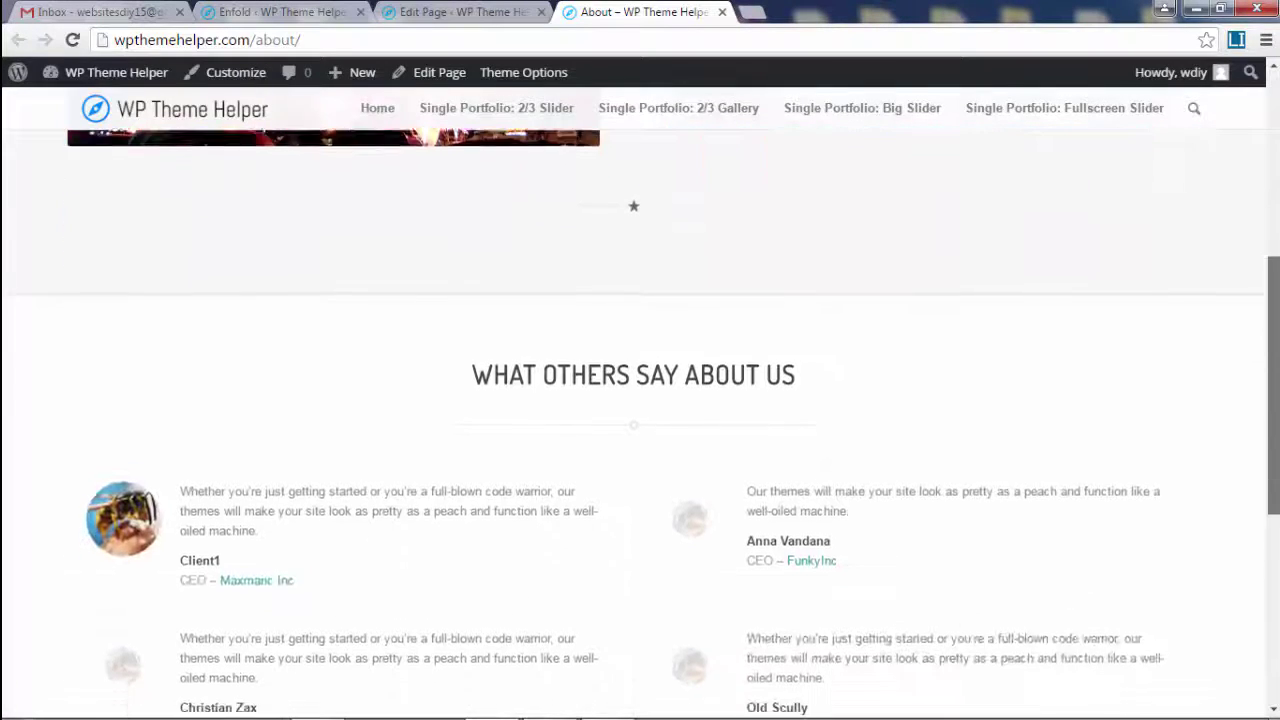
pyautogui.scroll(-2, 640, 400)
pyautogui.scroll(-2, 640, 400)
pyautogui.scroll(-1, 640, 400)
pyautogui.scroll(3, 640, 400)
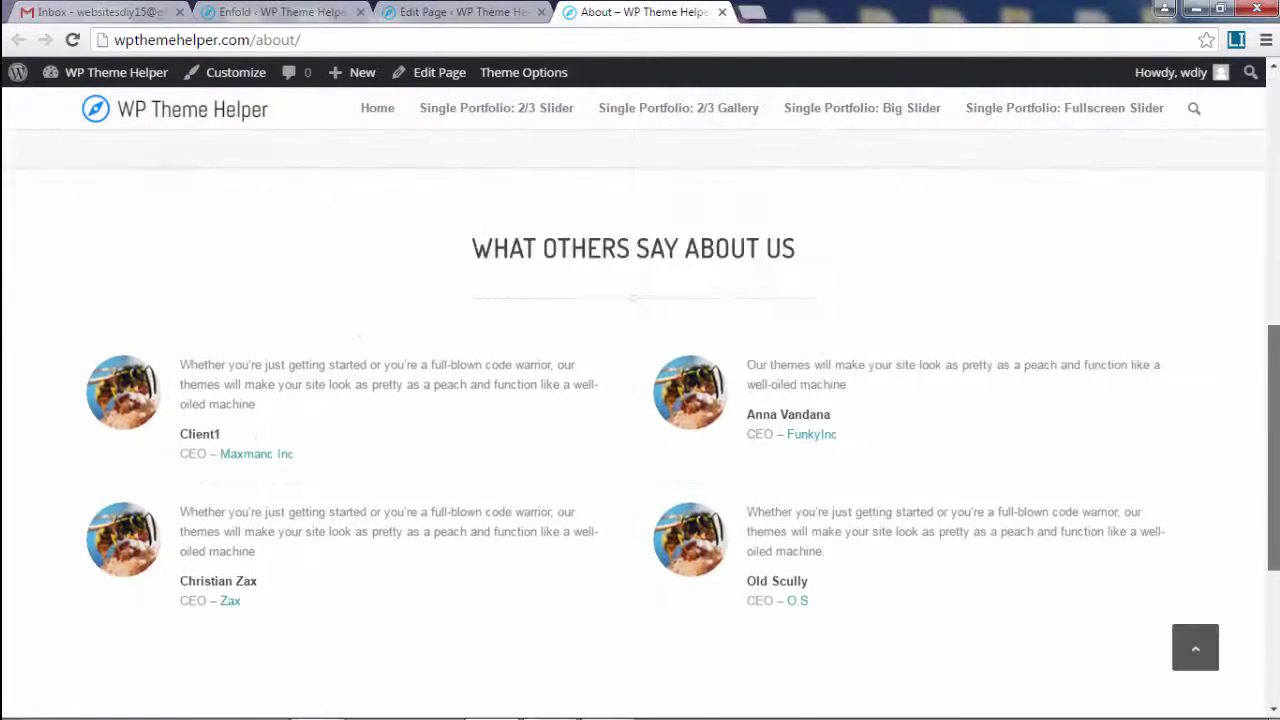
pyautogui.scroll(2, 640, 400)
pyautogui.scroll(1, 640, 400)
pyautogui.scroll(1, 640, 400)
pyautogui.scroll(2, 384, 425)
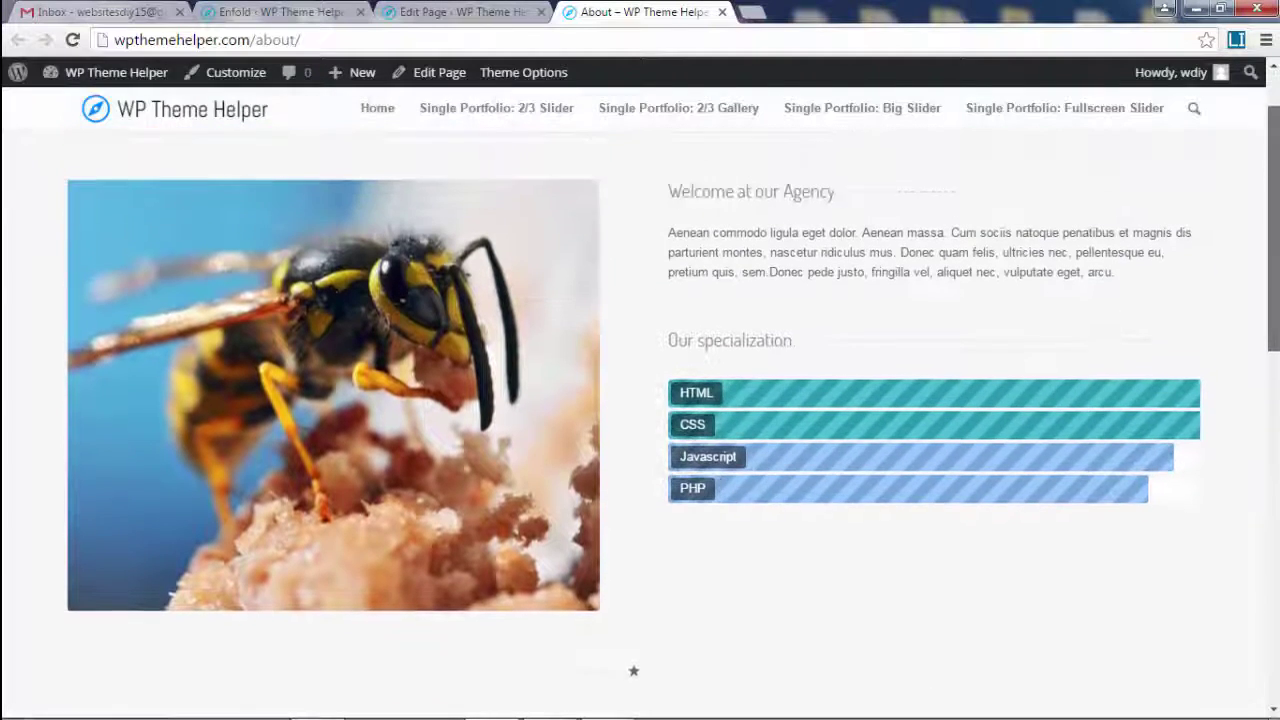
pyautogui.scroll(-1, 384, 425)
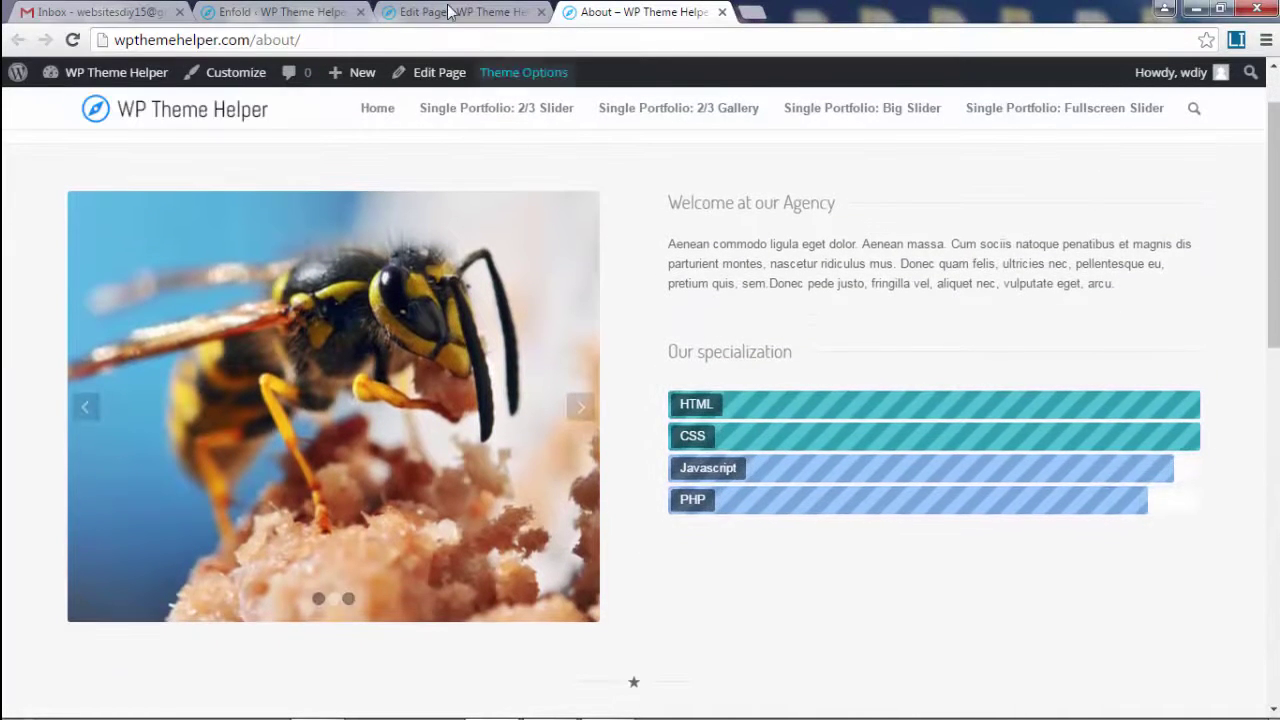
# Delete the second and third slider images and remove the balloon image from the remaining slide.
pyautogui.click(447, 12)
pyautogui.scroll(-4, 868, 470)
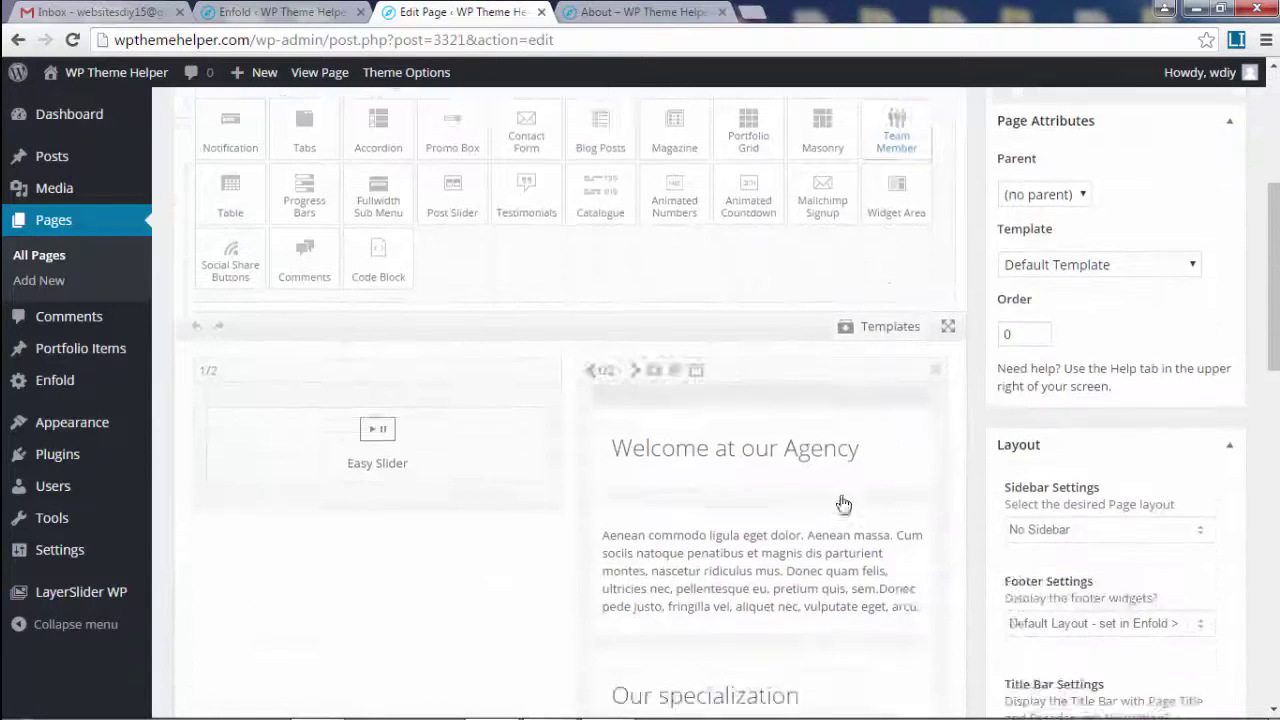
pyautogui.scroll(-2, 843, 503)
pyautogui.click(476, 300)
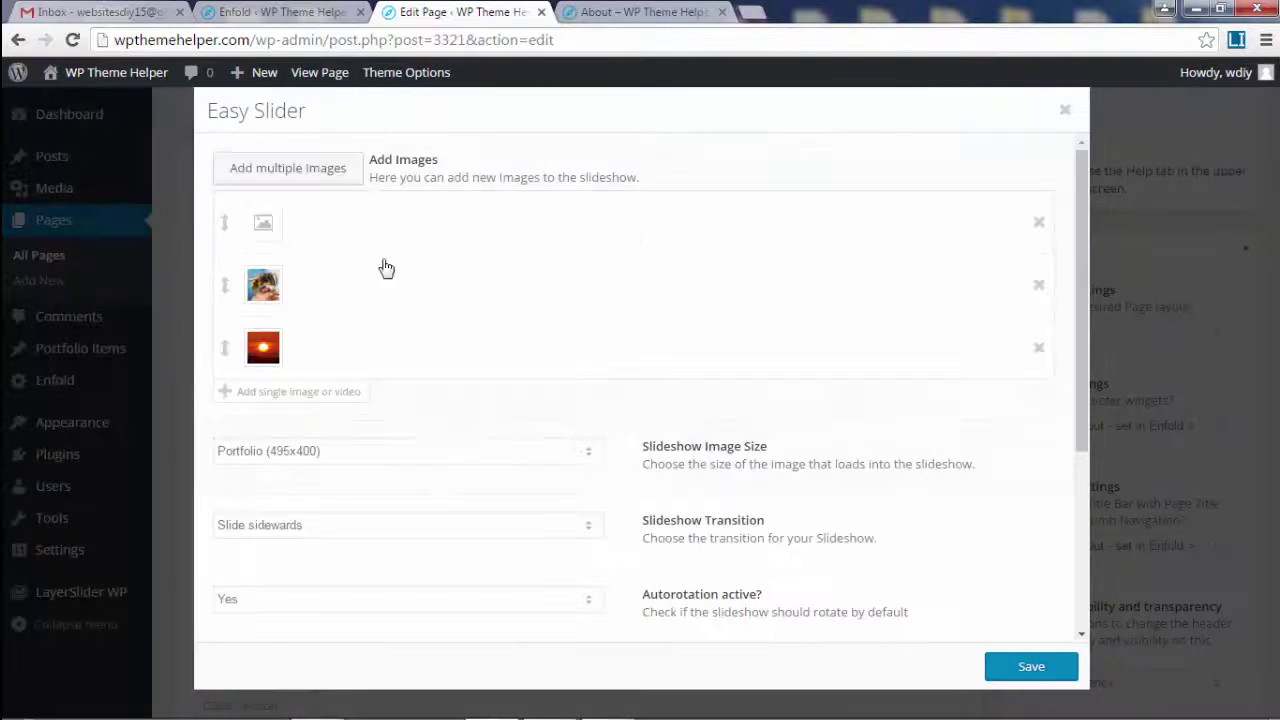
pyautogui.click(1038, 347)
pyautogui.click(1038, 285)
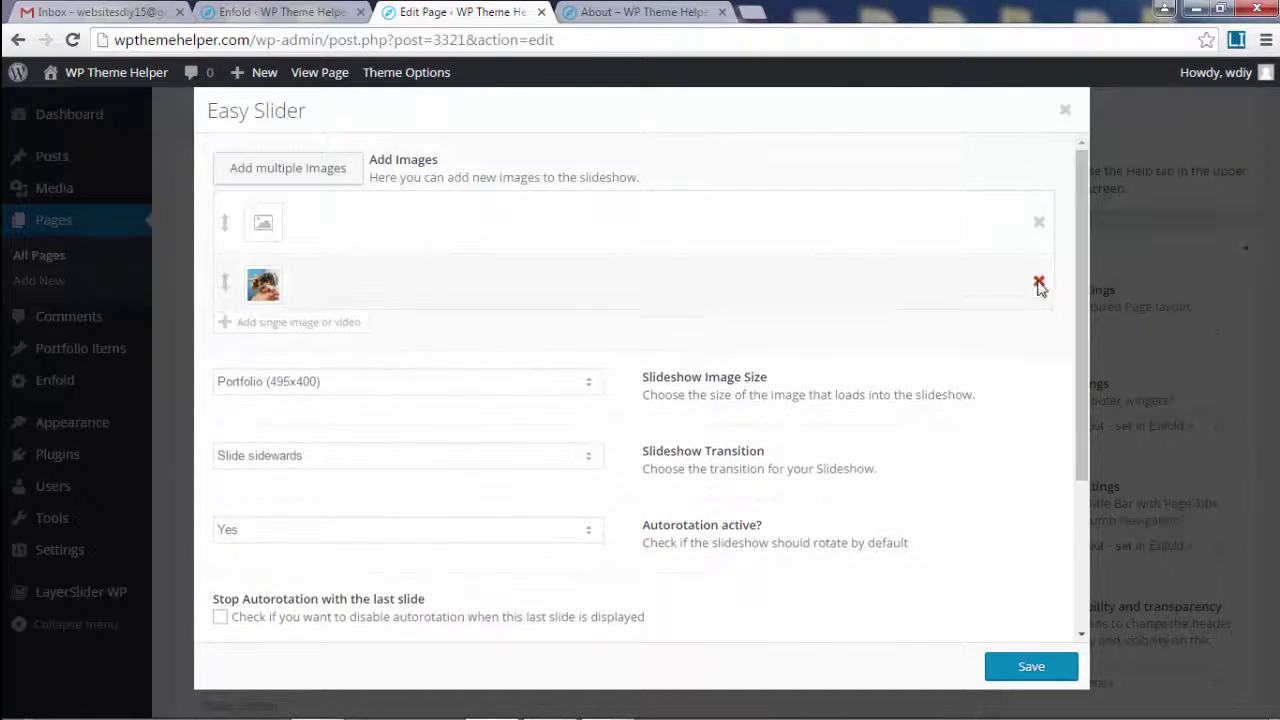
pyautogui.click(354, 240)
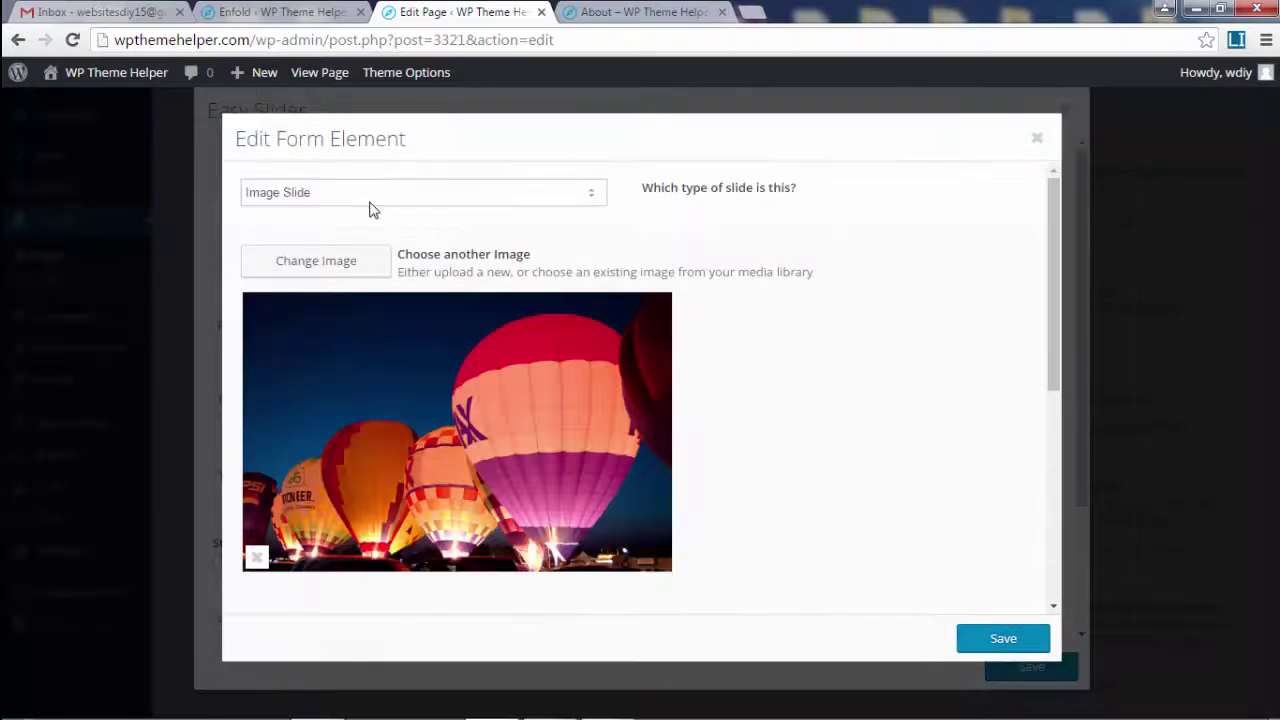
pyautogui.click(257, 558)
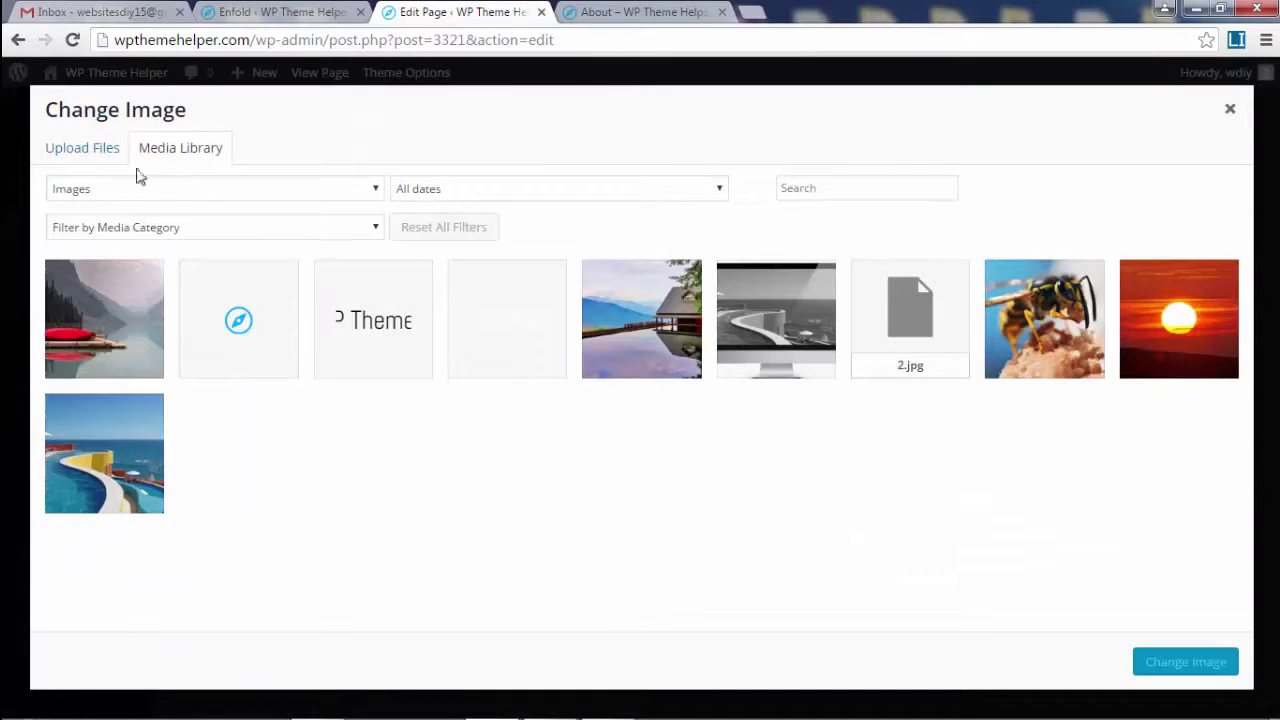
# Upload city-small.jpg from 'Images - About Us Page' as the slide image and save the slider.
pyautogui.click(90, 150)
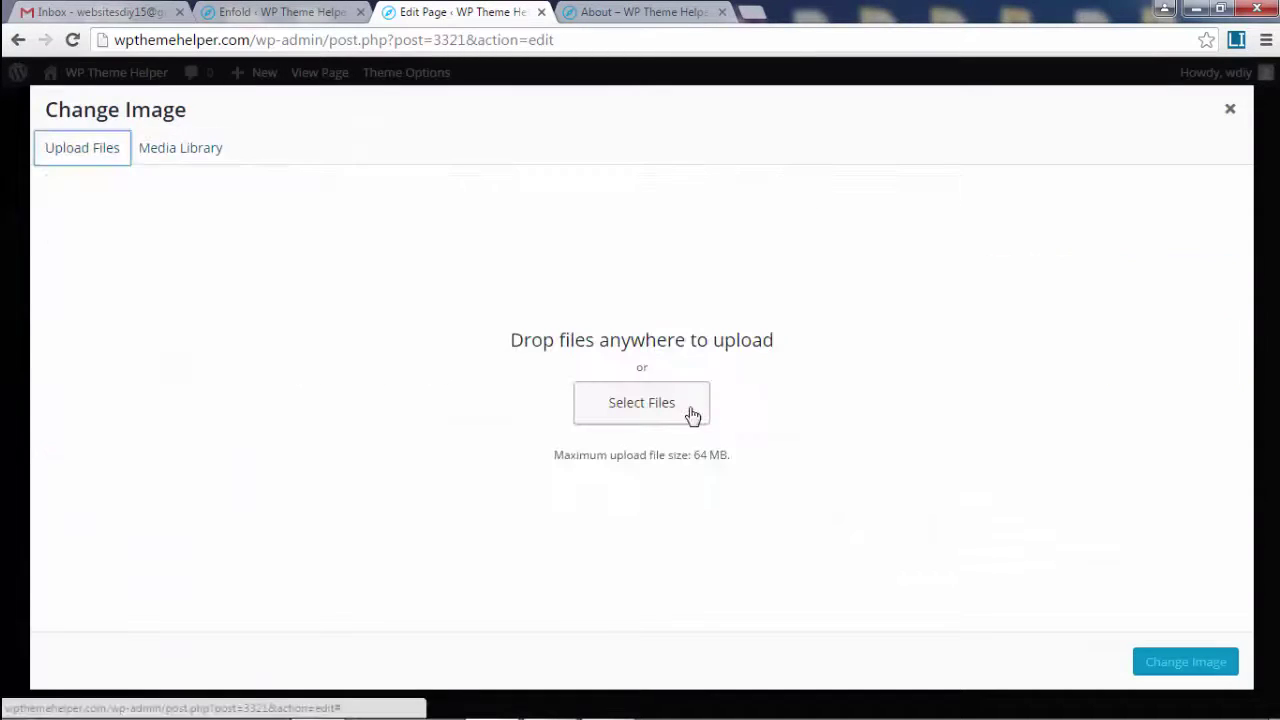
pyautogui.click(692, 412)
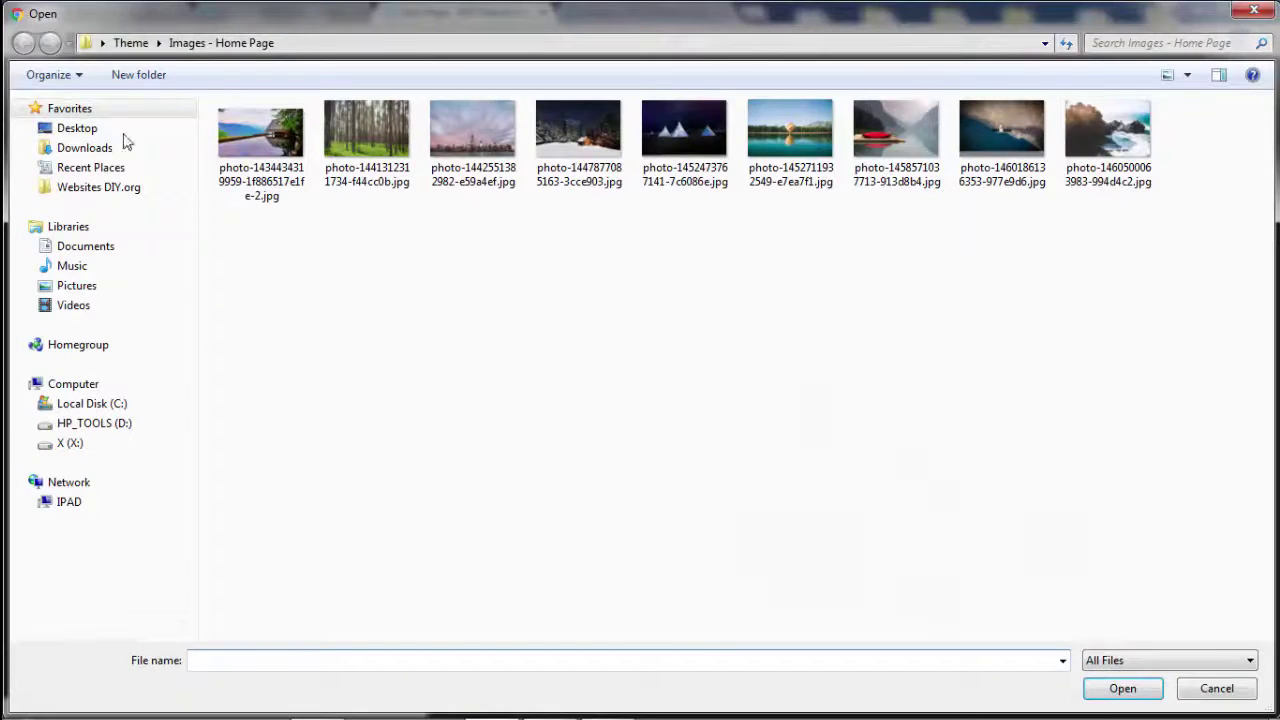
pyautogui.click(128, 195)
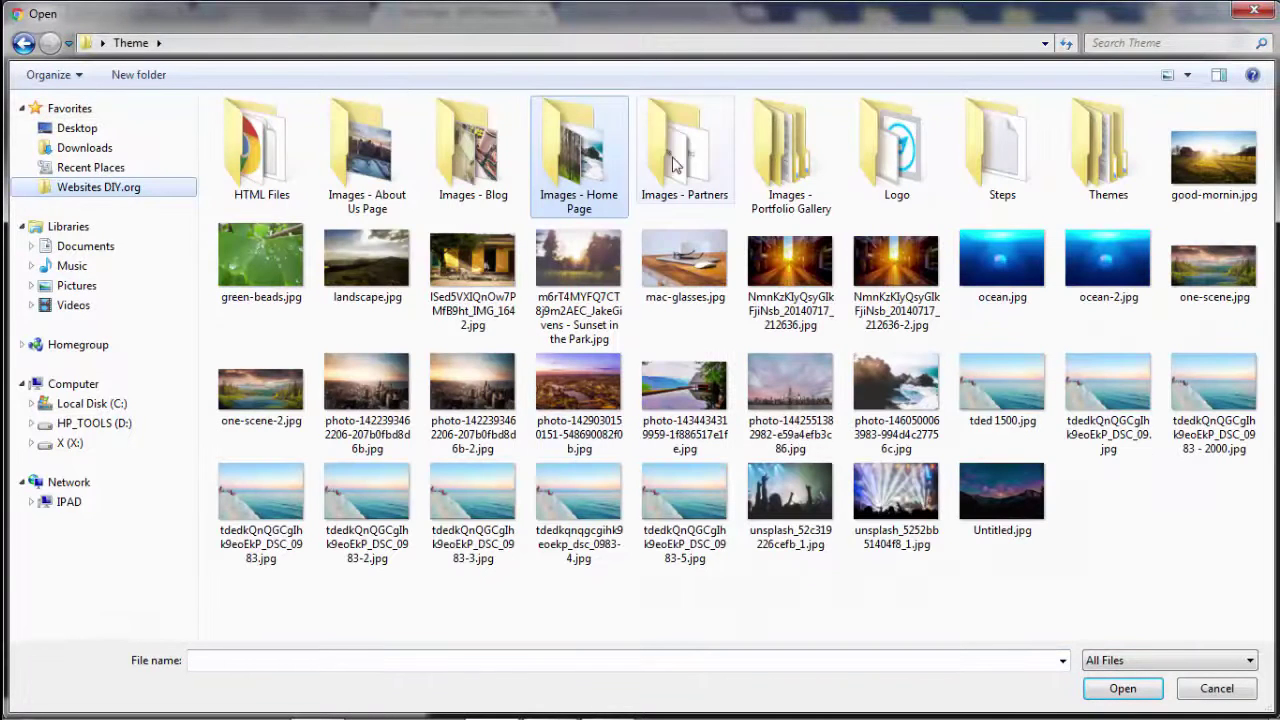
pyautogui.doubleClick(362, 160)
pyautogui.doubleClick(222, 137)
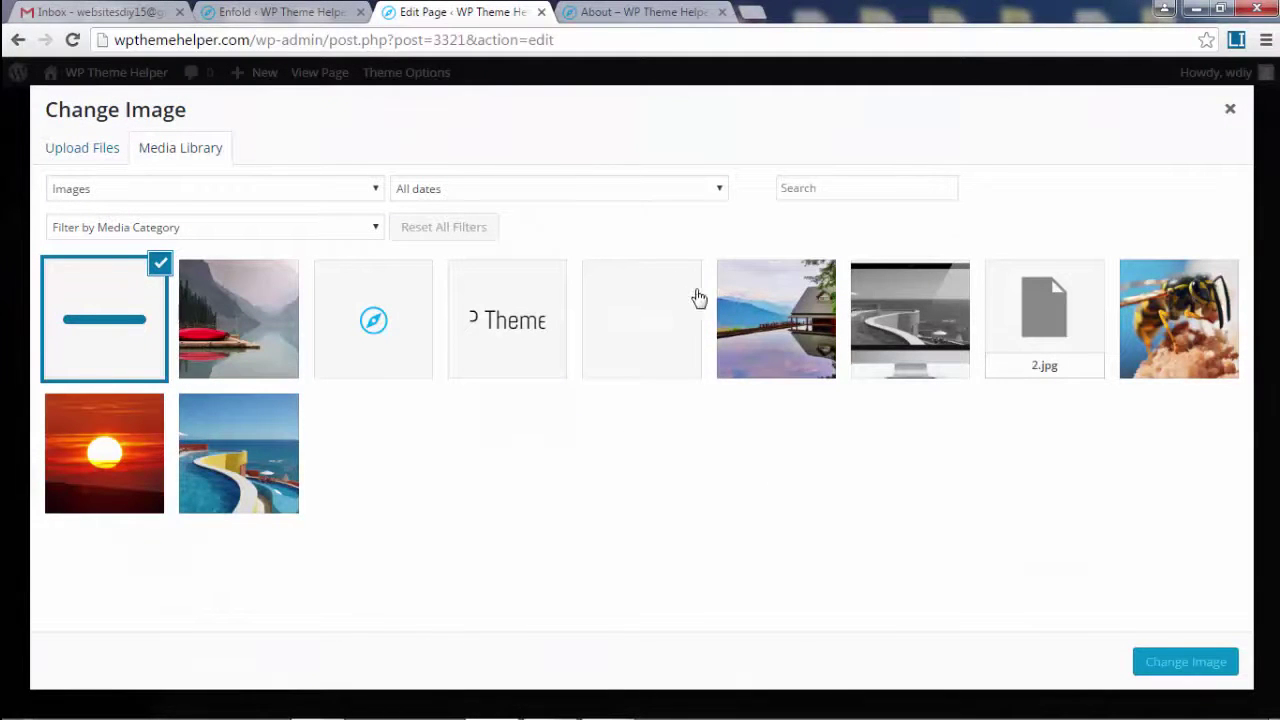
pyautogui.click(1186, 663)
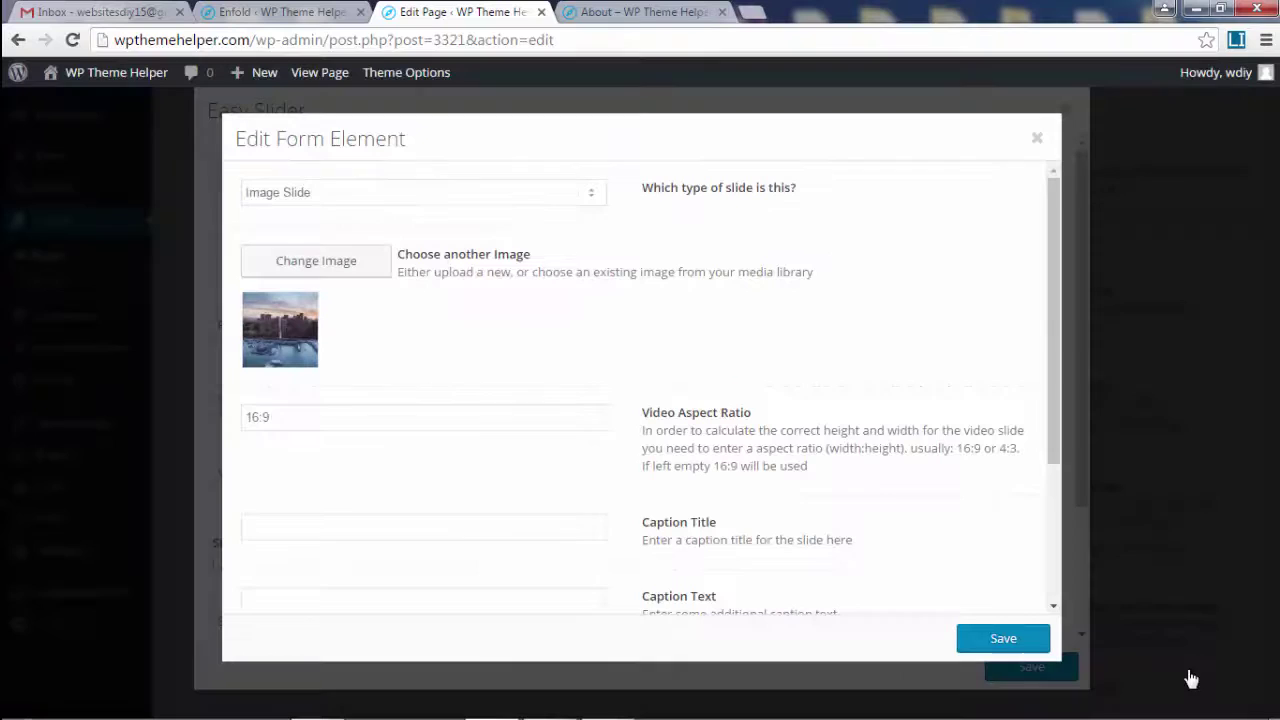
pyautogui.click(999, 646)
pyautogui.click(1031, 668)
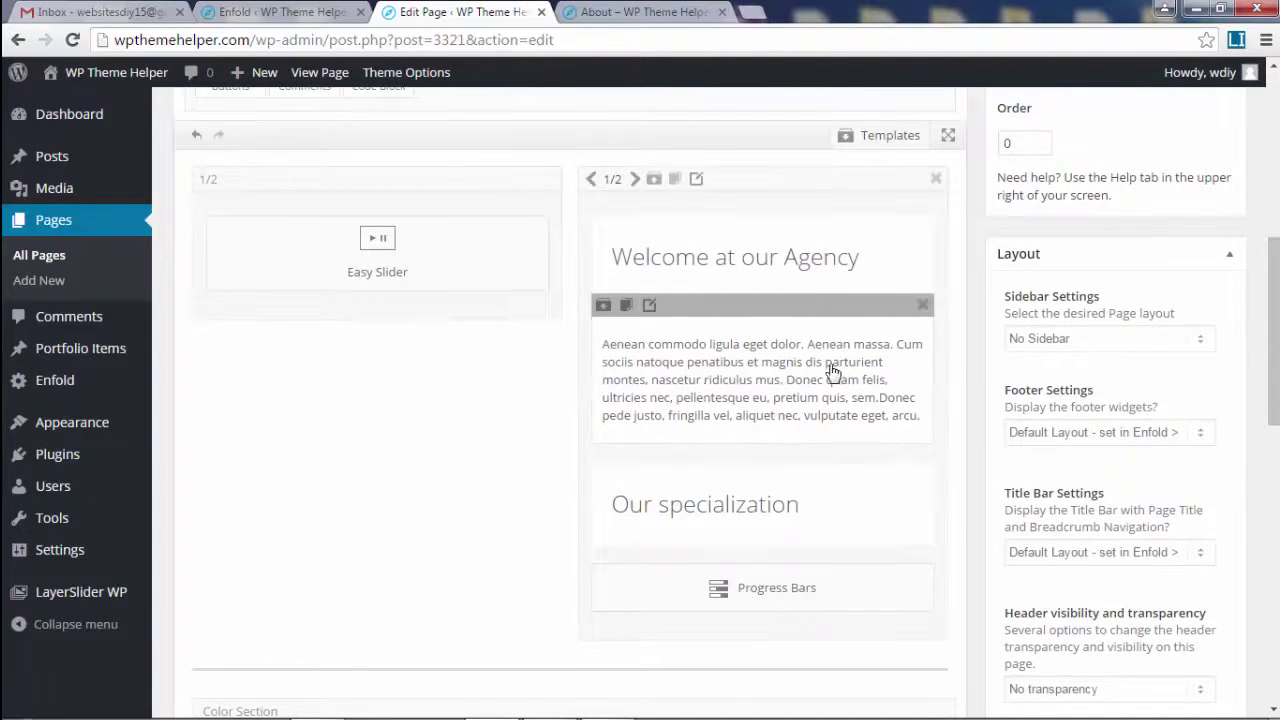
# Open the welcome text block and copy a lorem ipsum paragraph from the generator extension.
pyautogui.click(786, 376)
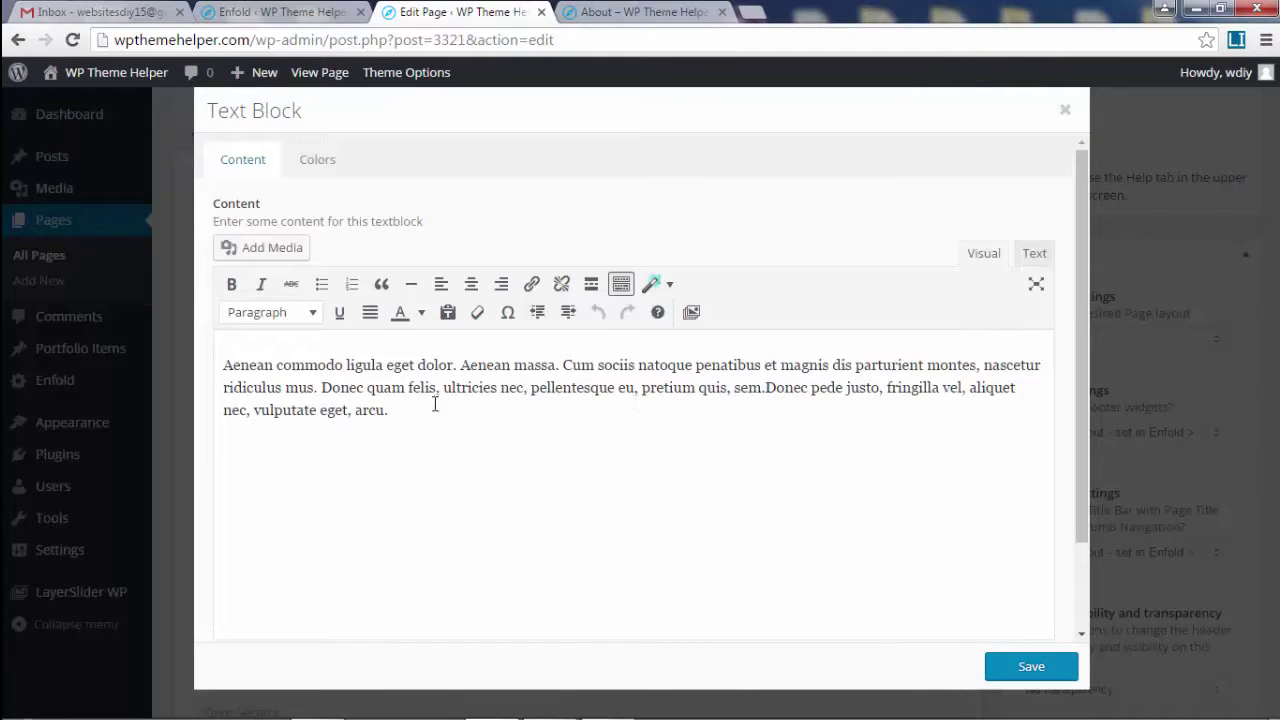
pyautogui.moveTo(435, 404); pyautogui.dragTo(246, 337)
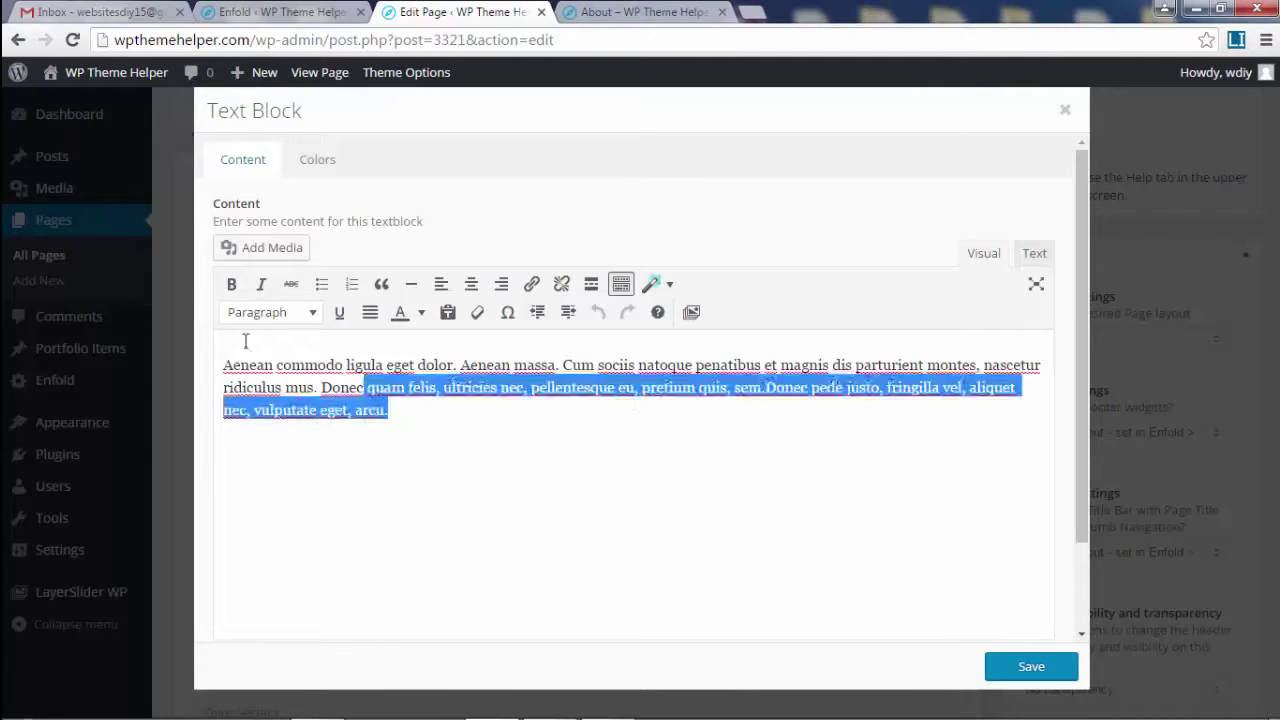
pyautogui.click(1237, 40)
pyautogui.rightClick(767, 215)
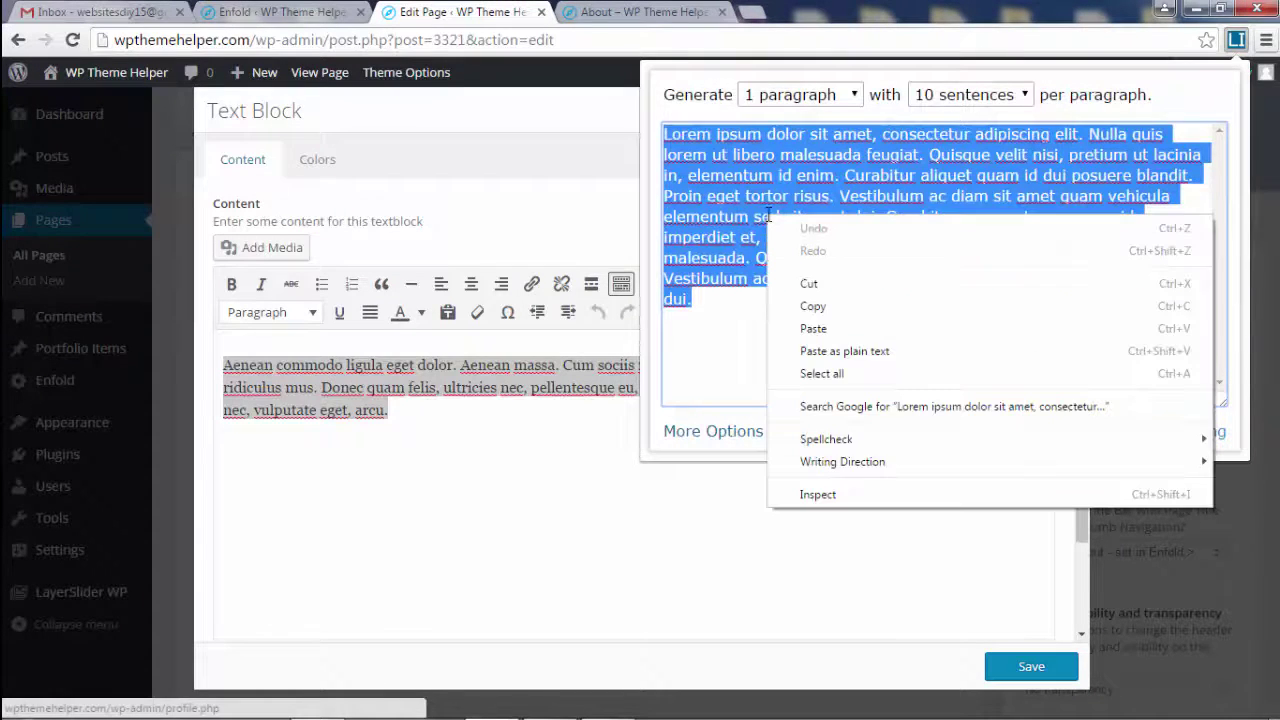
pyautogui.click(812, 306)
pyautogui.click(420, 460)
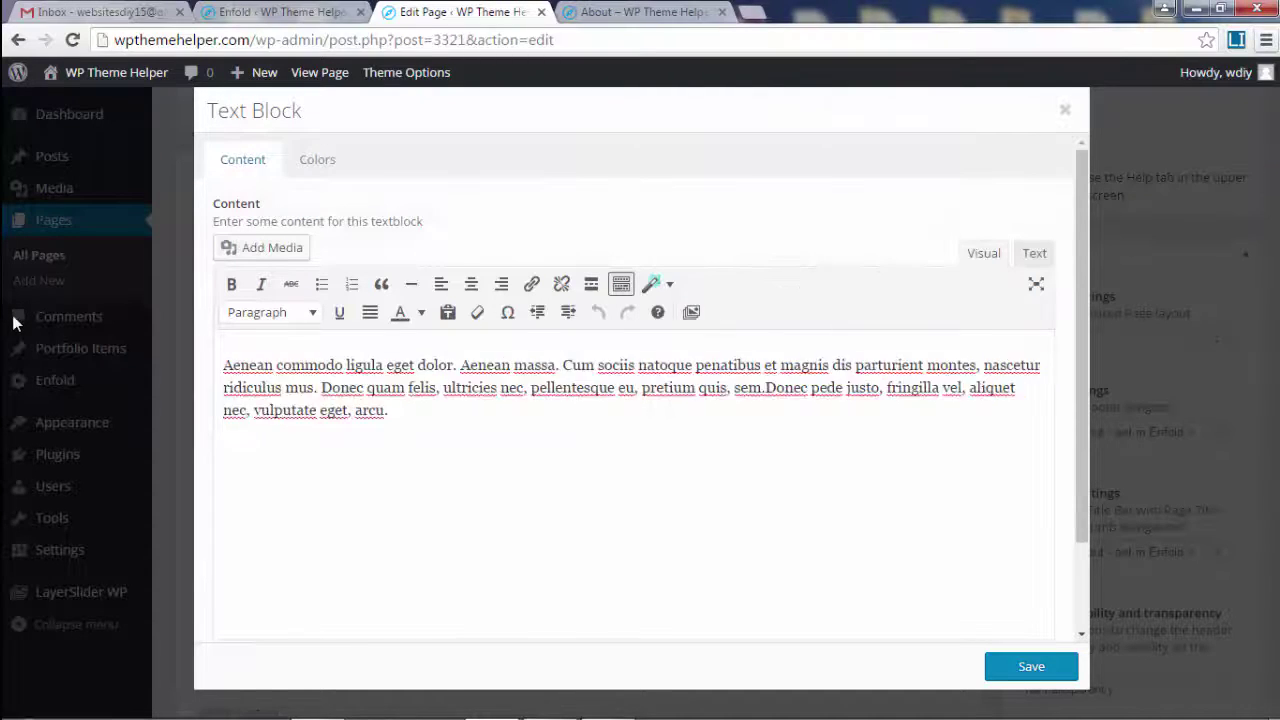
# Replace the old paragraph with the lorem ipsum text, trim the surplus, and save the block.
pyautogui.hotkey('ctrl', 'a')
pyautogui.hotkey('ctrl', 'v')
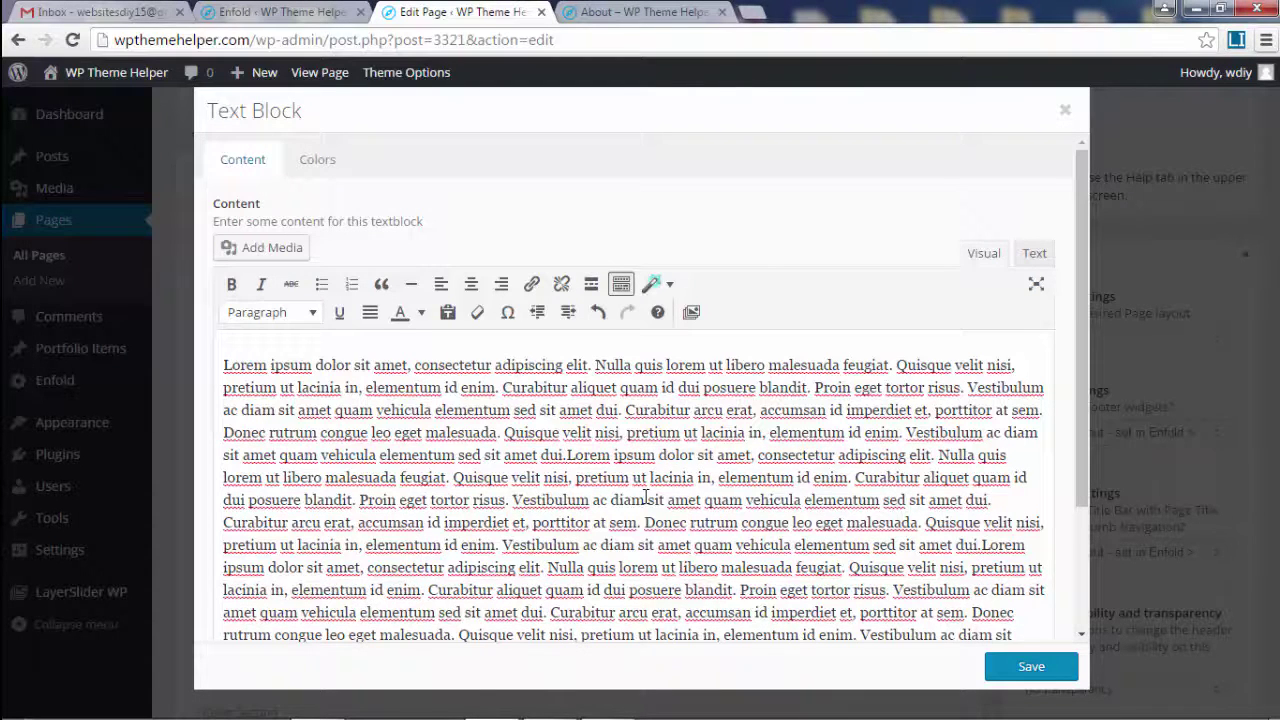
pyautogui.hotkey('ctrl', 'z')
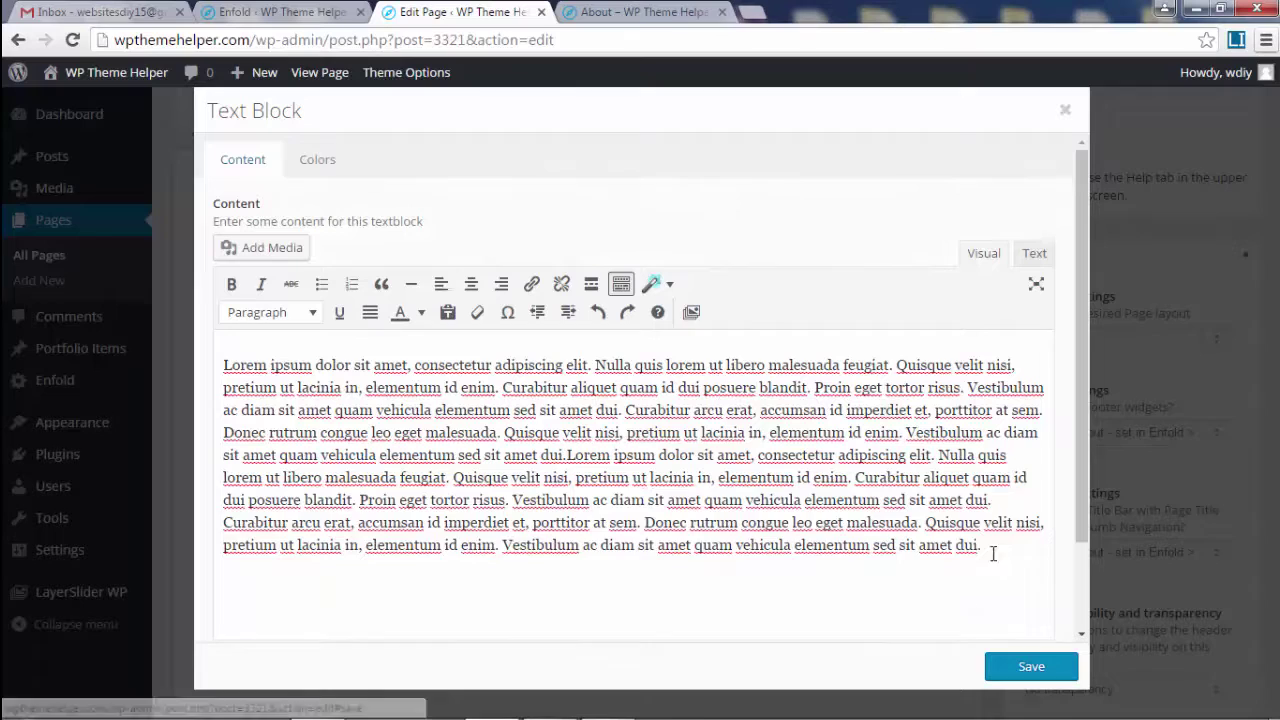
pyautogui.moveTo(993, 553); pyautogui.dragTo(935, 455)
pyautogui.press('Delete')
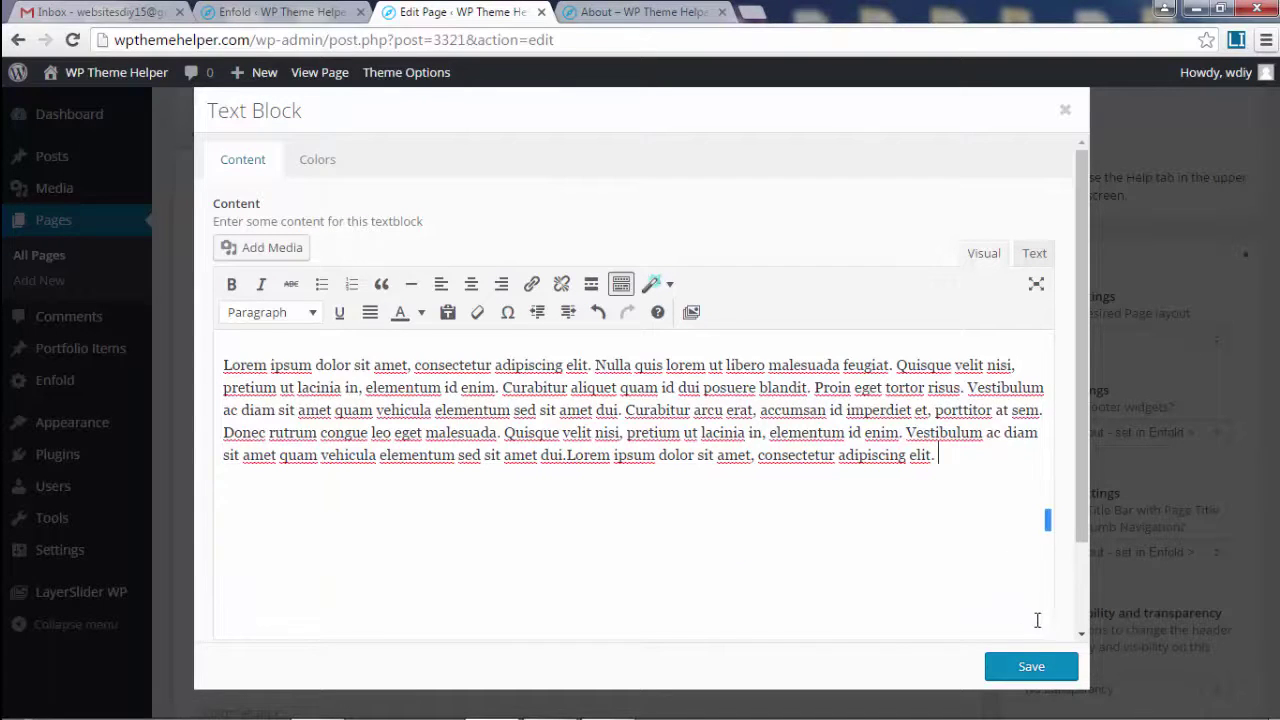
pyautogui.click(1031, 668)
pyautogui.moveTo(1272, 358); pyautogui.dragTo(1272, 190)
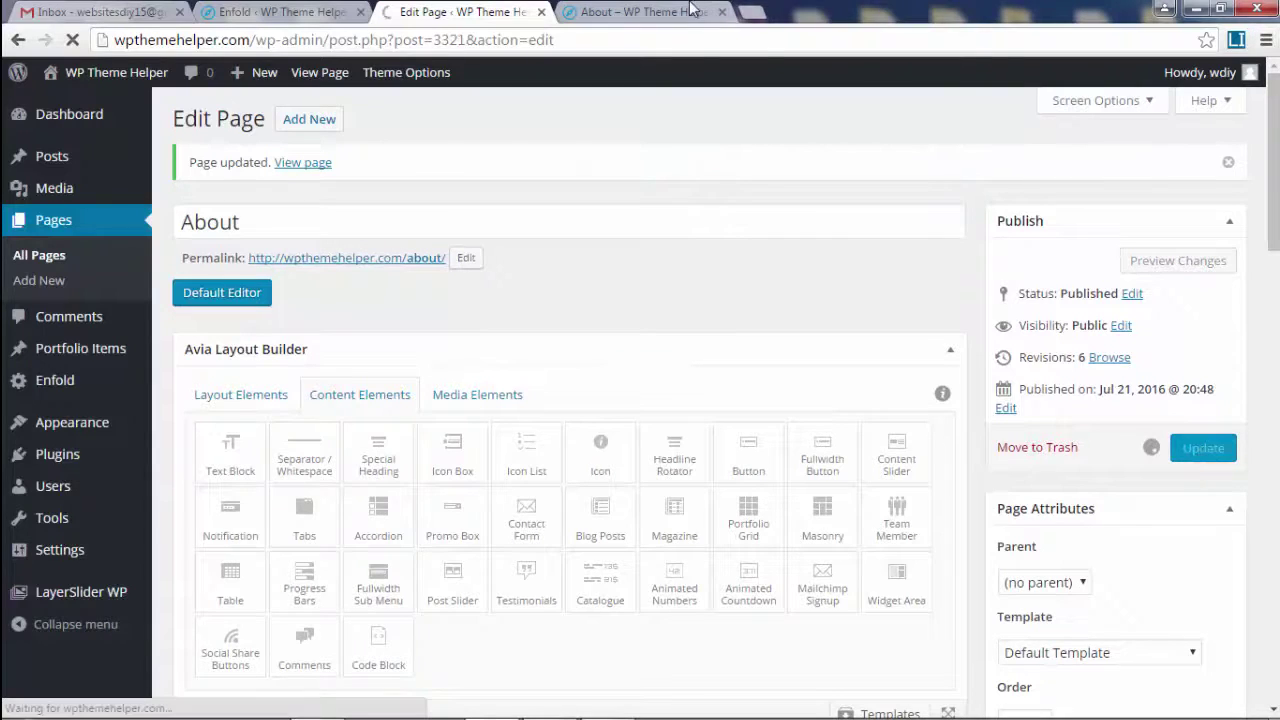
# Highlight the new lorem welcome text on the live About page, then scroll through skill bars and testimonials.
pyautogui.click(631, 14)
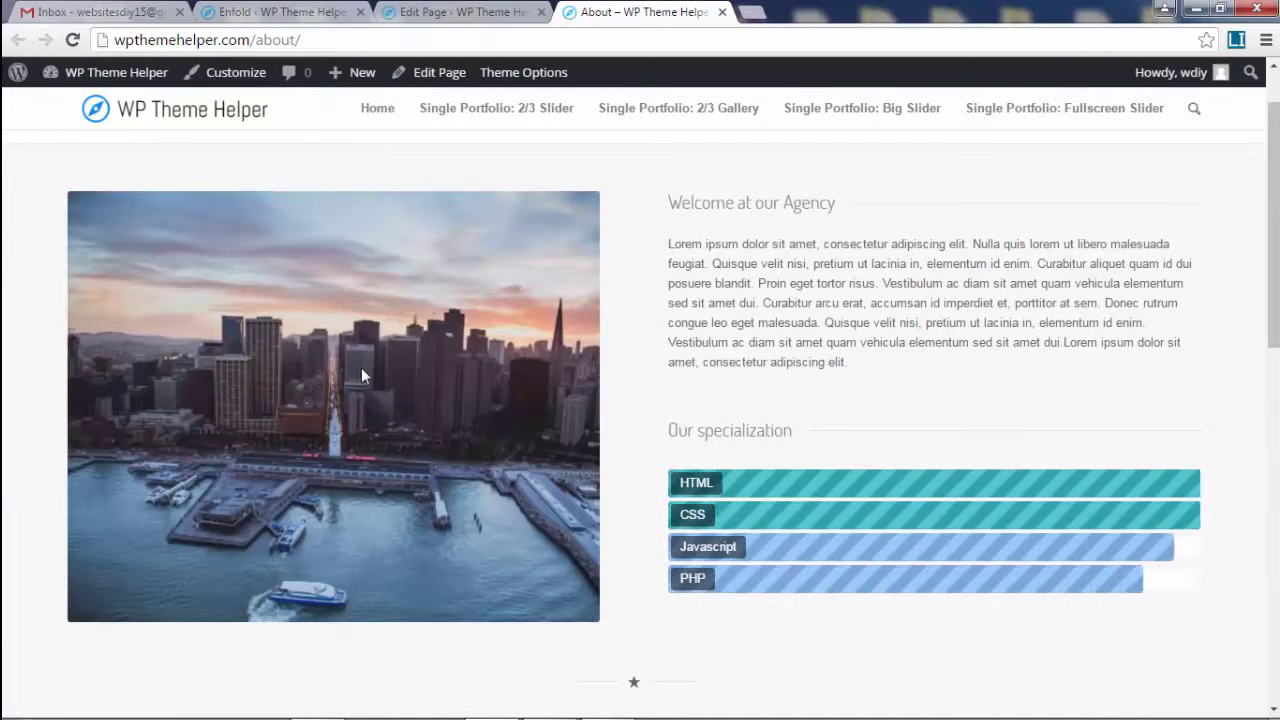
pyautogui.scroll(2, 361, 367)
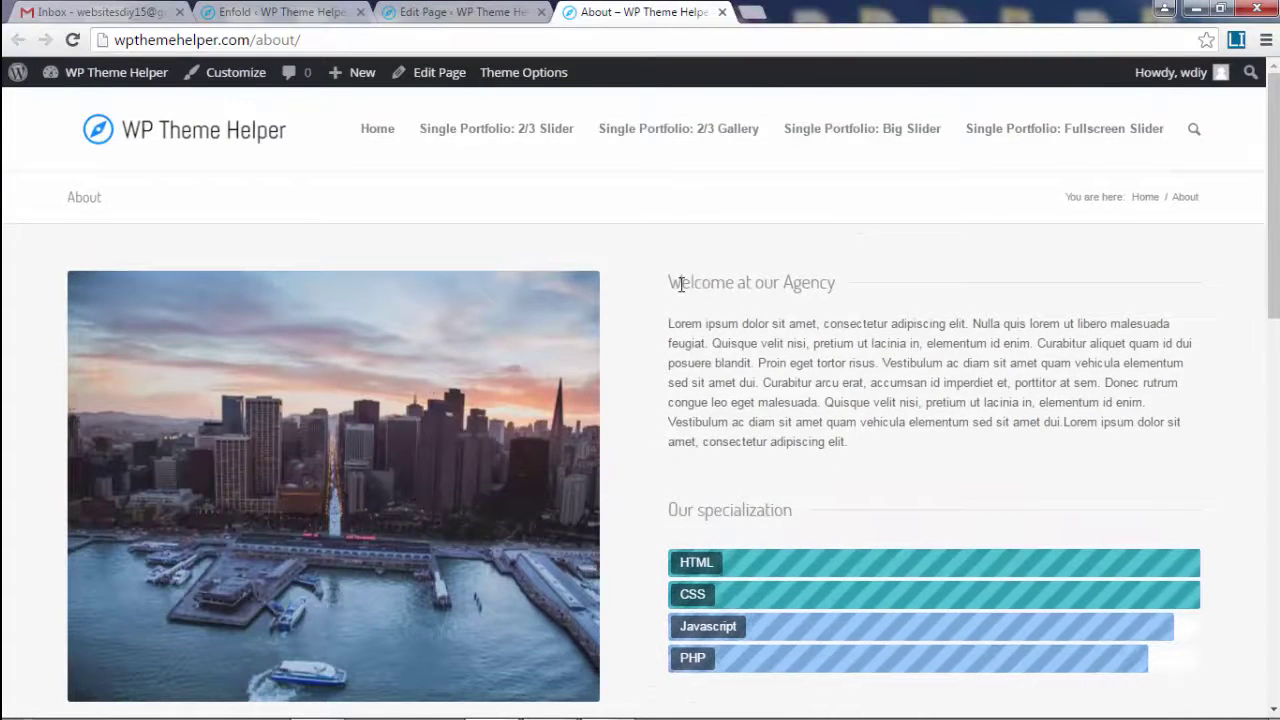
pyautogui.moveTo(680, 282)
pyautogui.mouseDown()
pyautogui.moveTo(931, 406)
pyautogui.moveTo(940, 447)
pyautogui.mouseUp()
pyautogui.scroll(-8, 940, 446)
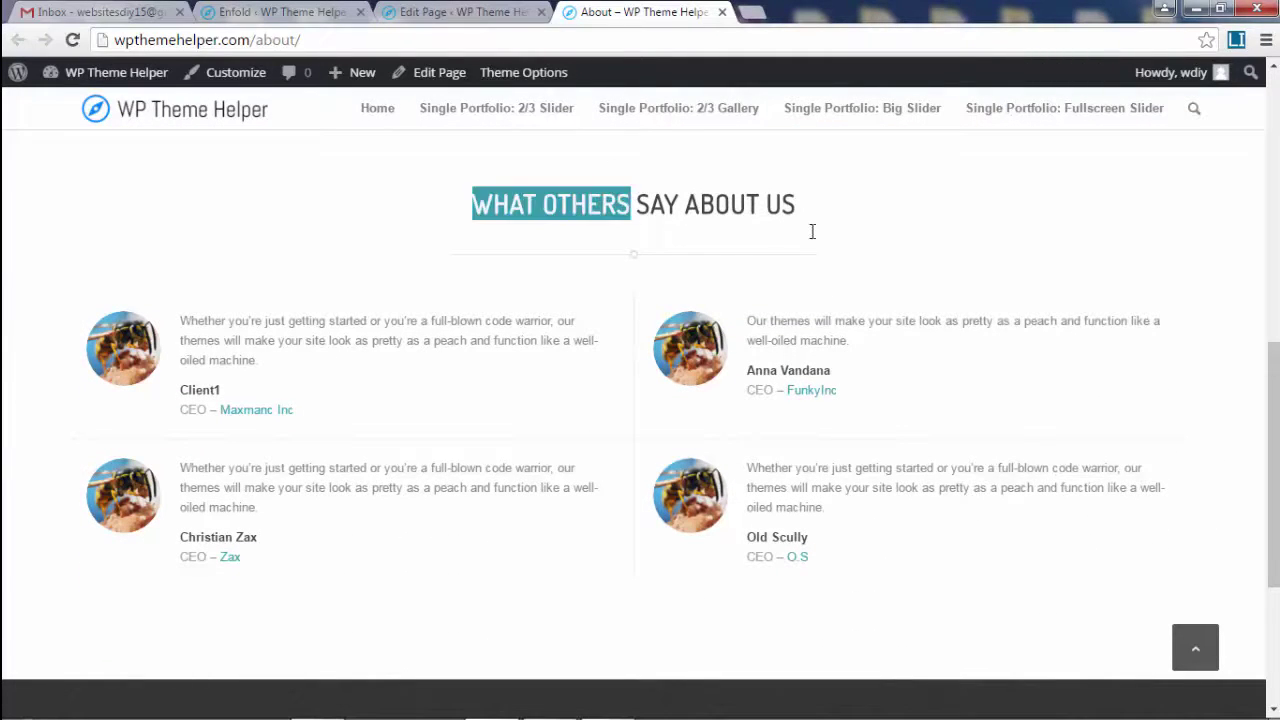
pyautogui.scroll(-3, 920, 390)
pyautogui.scroll(2, 939, 418)
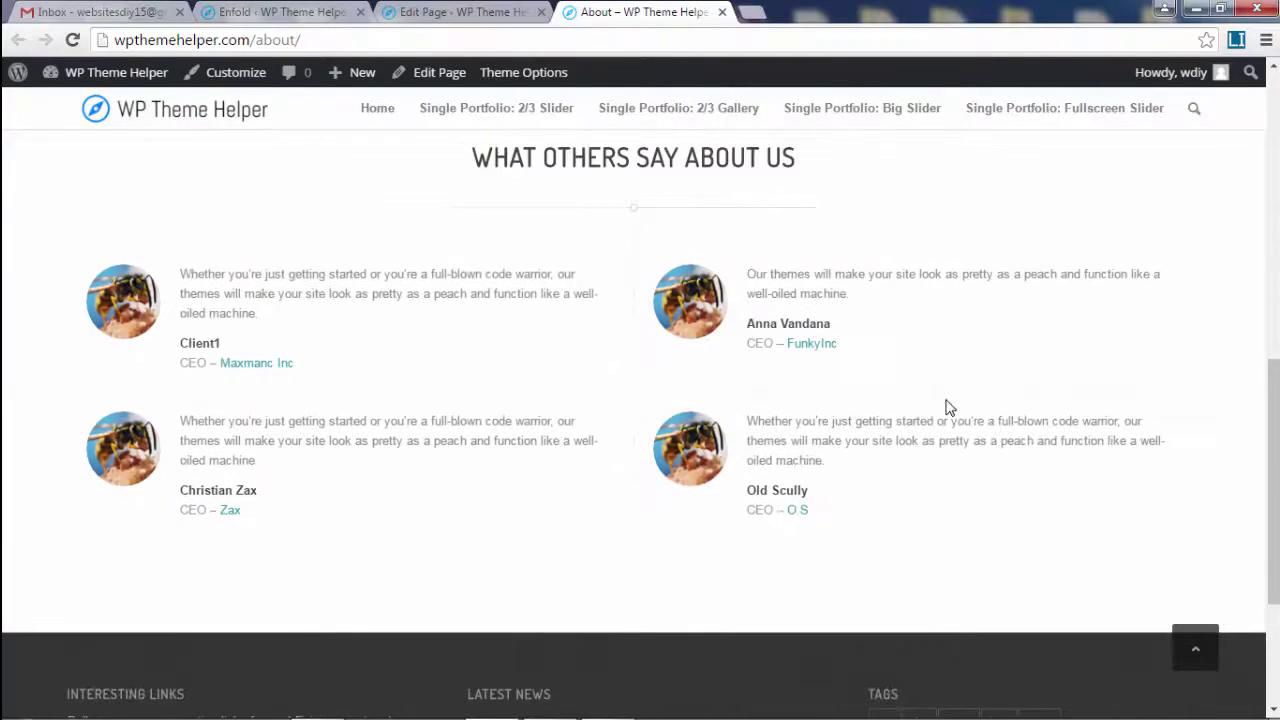
pyautogui.scroll(-1, 712, 393)
pyautogui.scroll(2, 727, 402)
pyautogui.scroll(2, 727, 402)
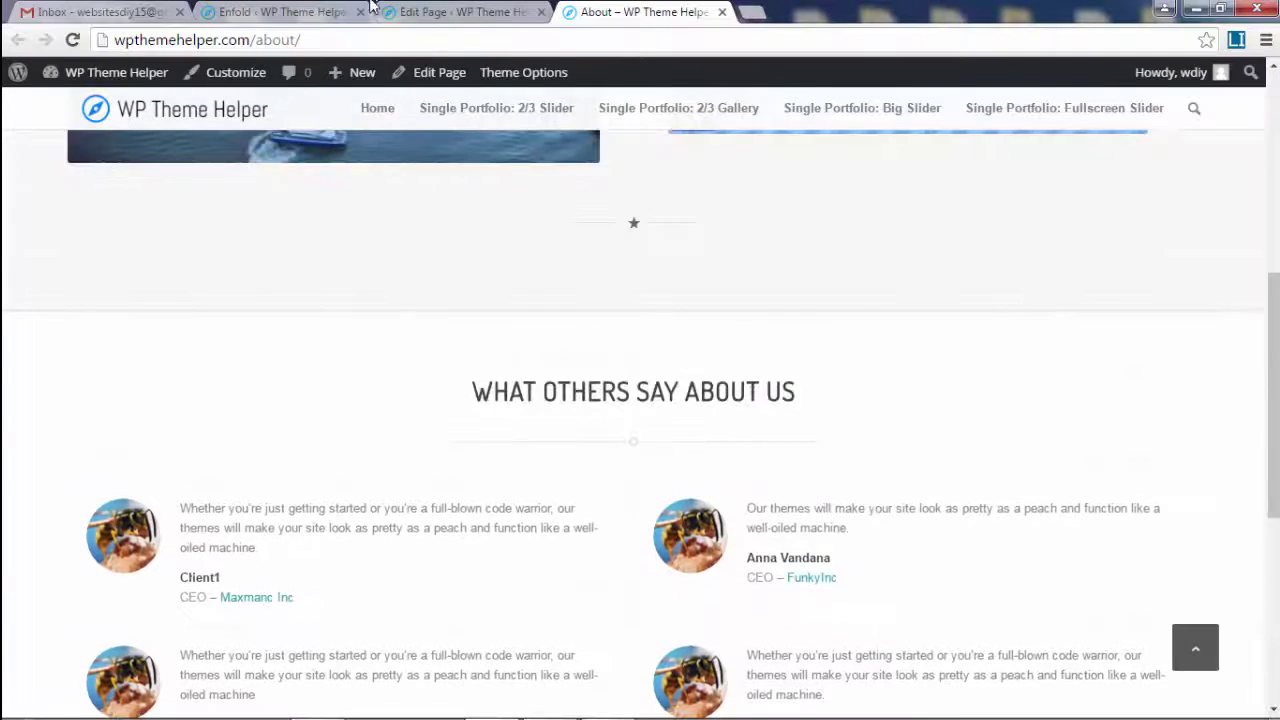
pyautogui.scroll(5, 744, 393)
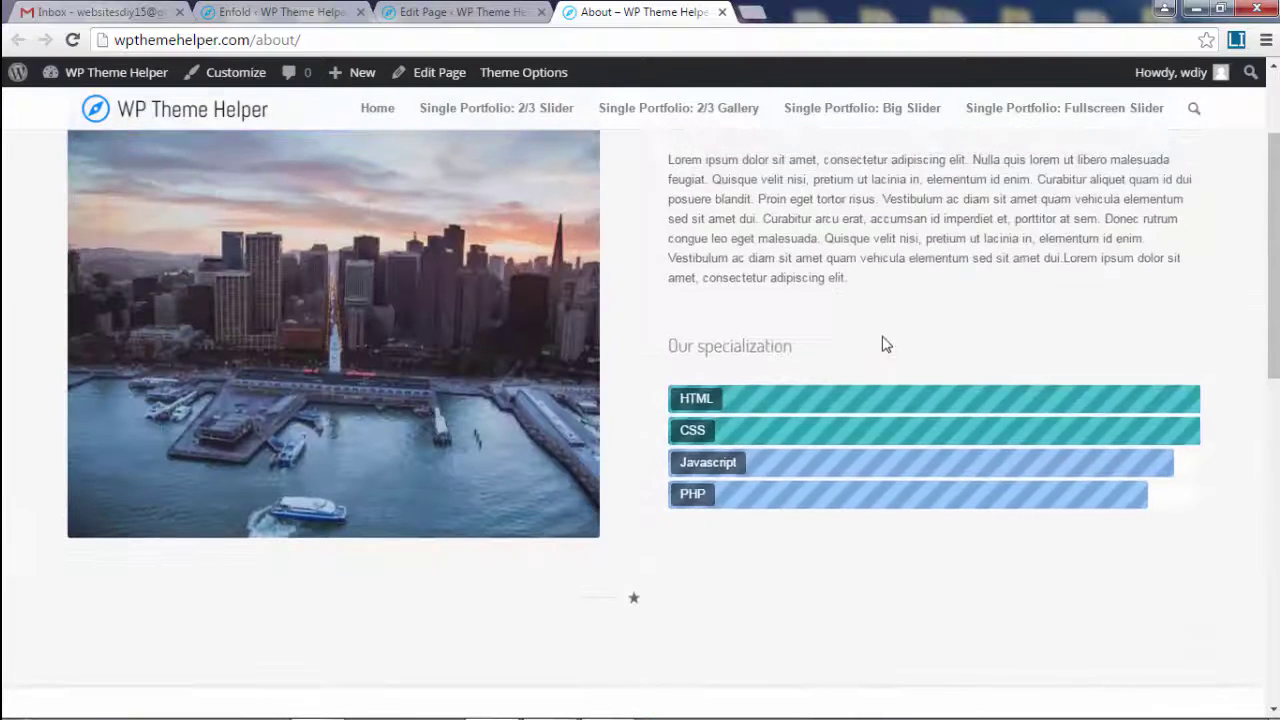
pyautogui.scroll(2, 752, 246)
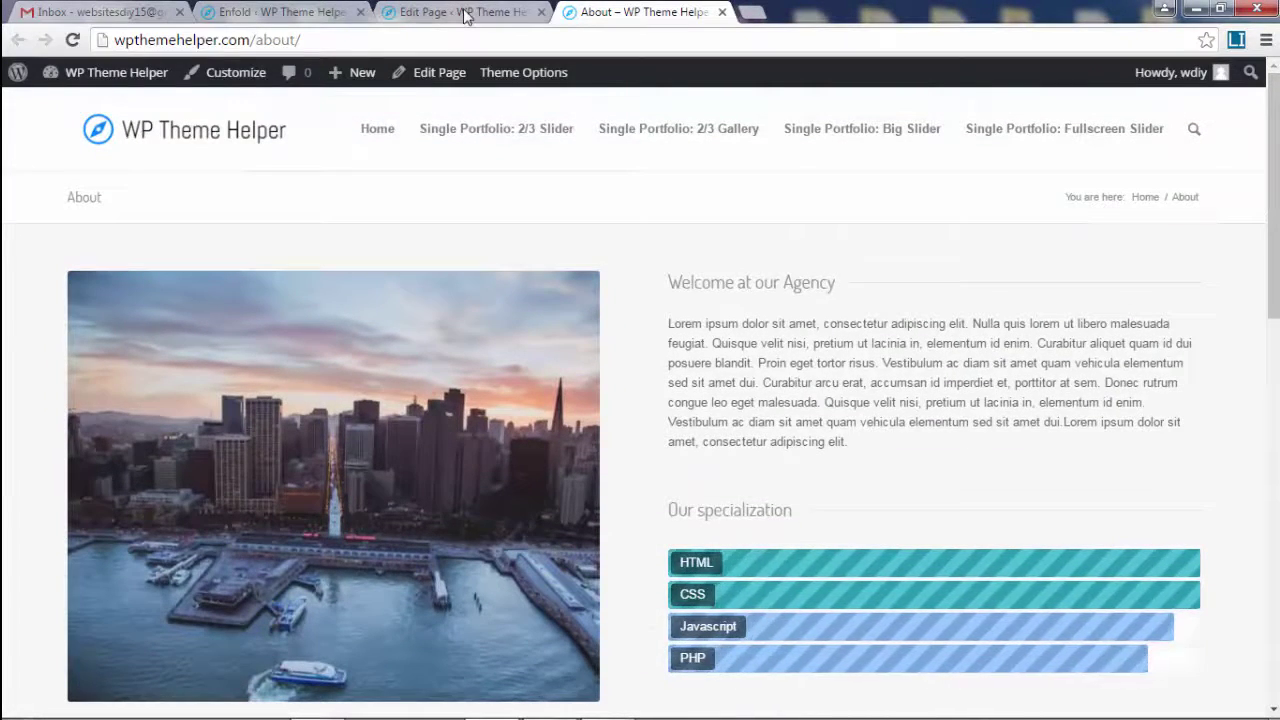